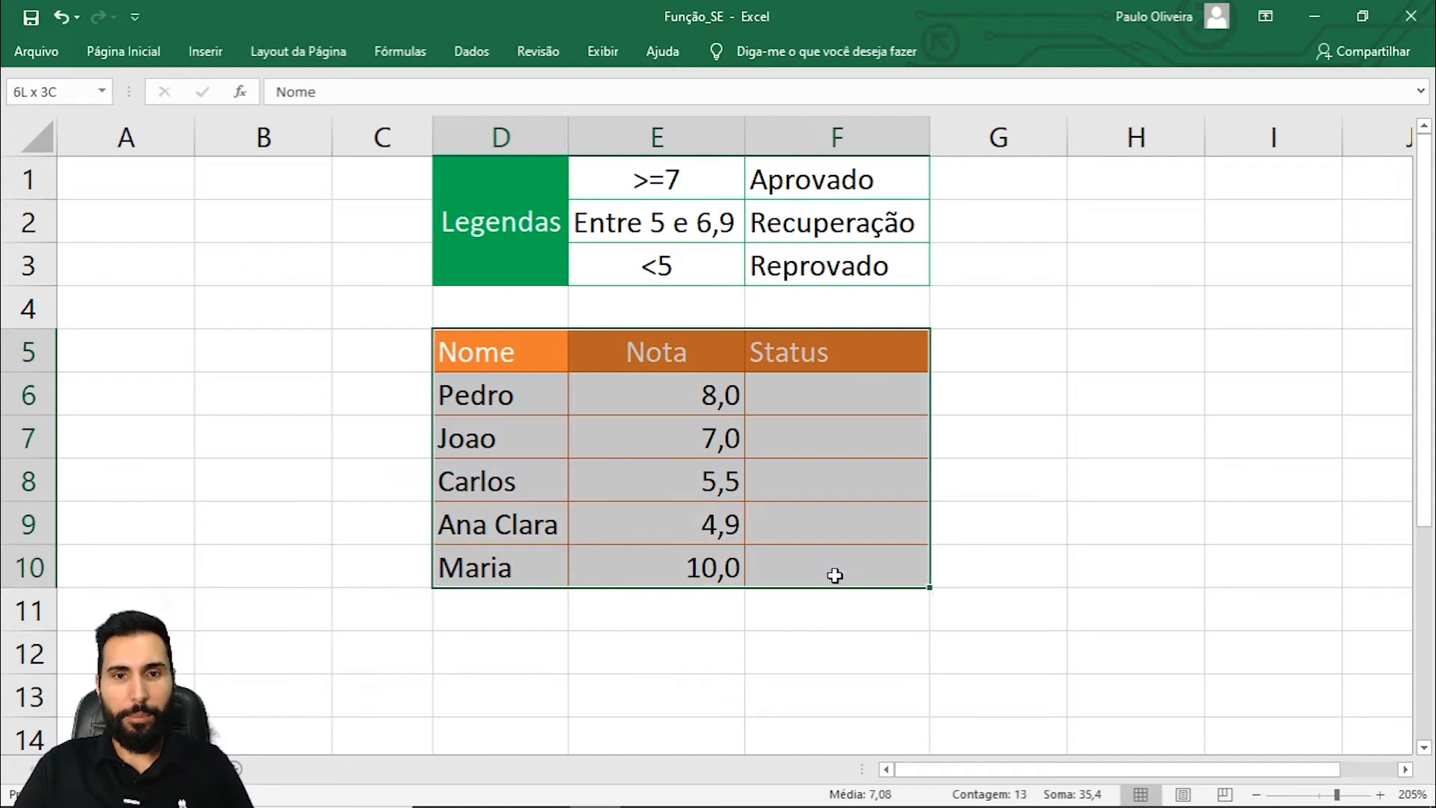
Examine the grade table in D5:F10 and the grade ranges with their statuses in the legend D1:F3.
drag(464, 353, 551, 528)
drag(638, 350, 673, 478)
drag(793, 352, 811, 568)
click(798, 402)
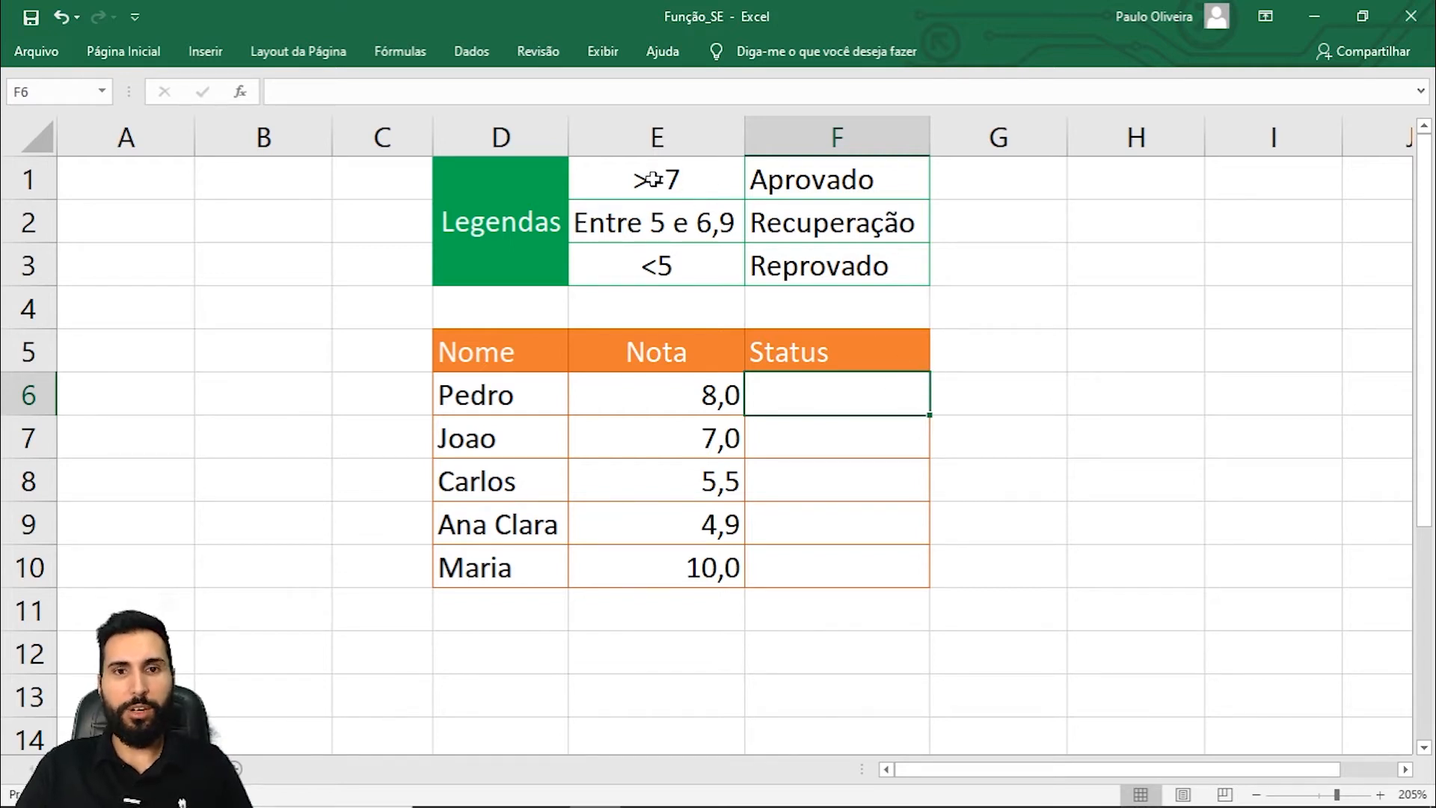
drag(481, 217, 846, 222)
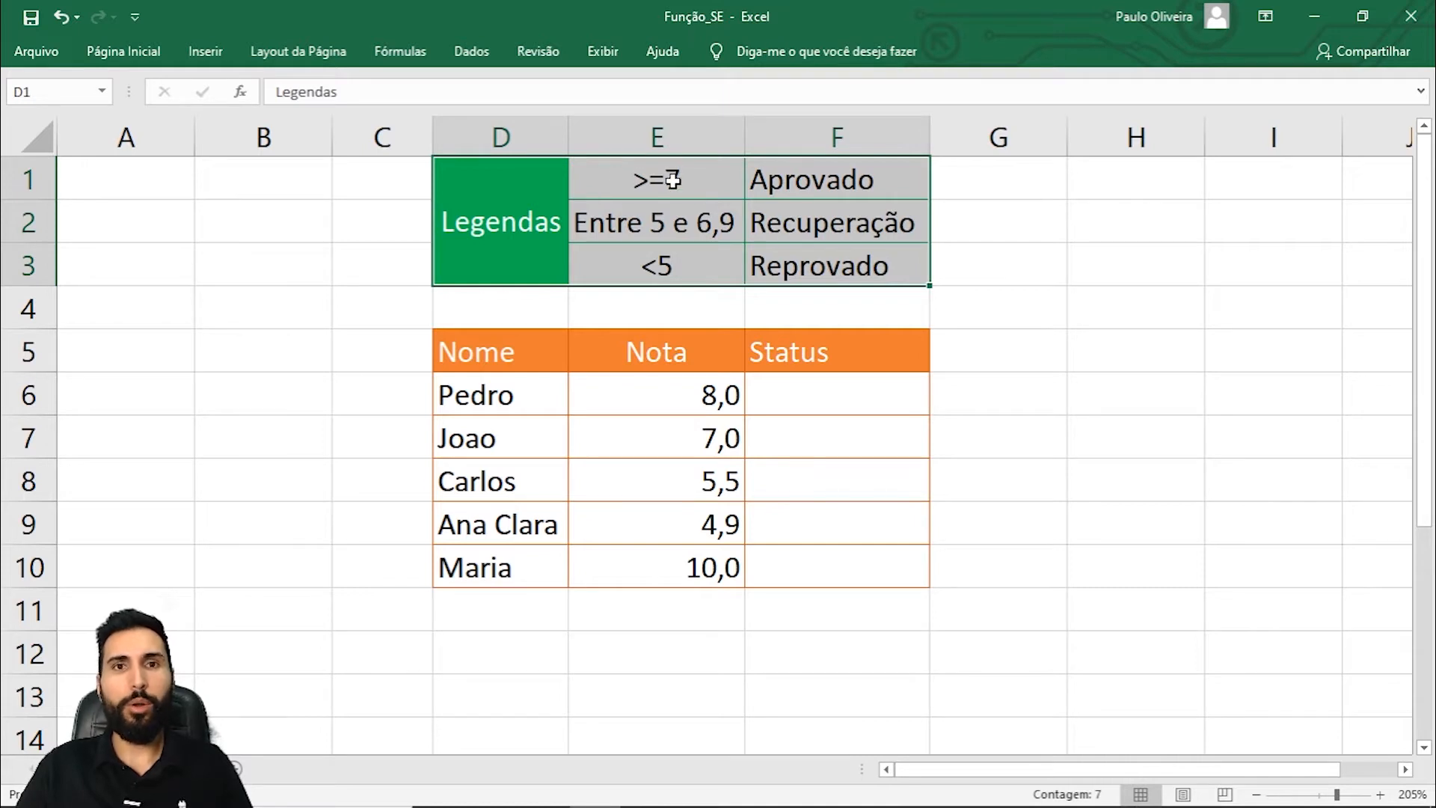
drag(678, 174, 782, 175)
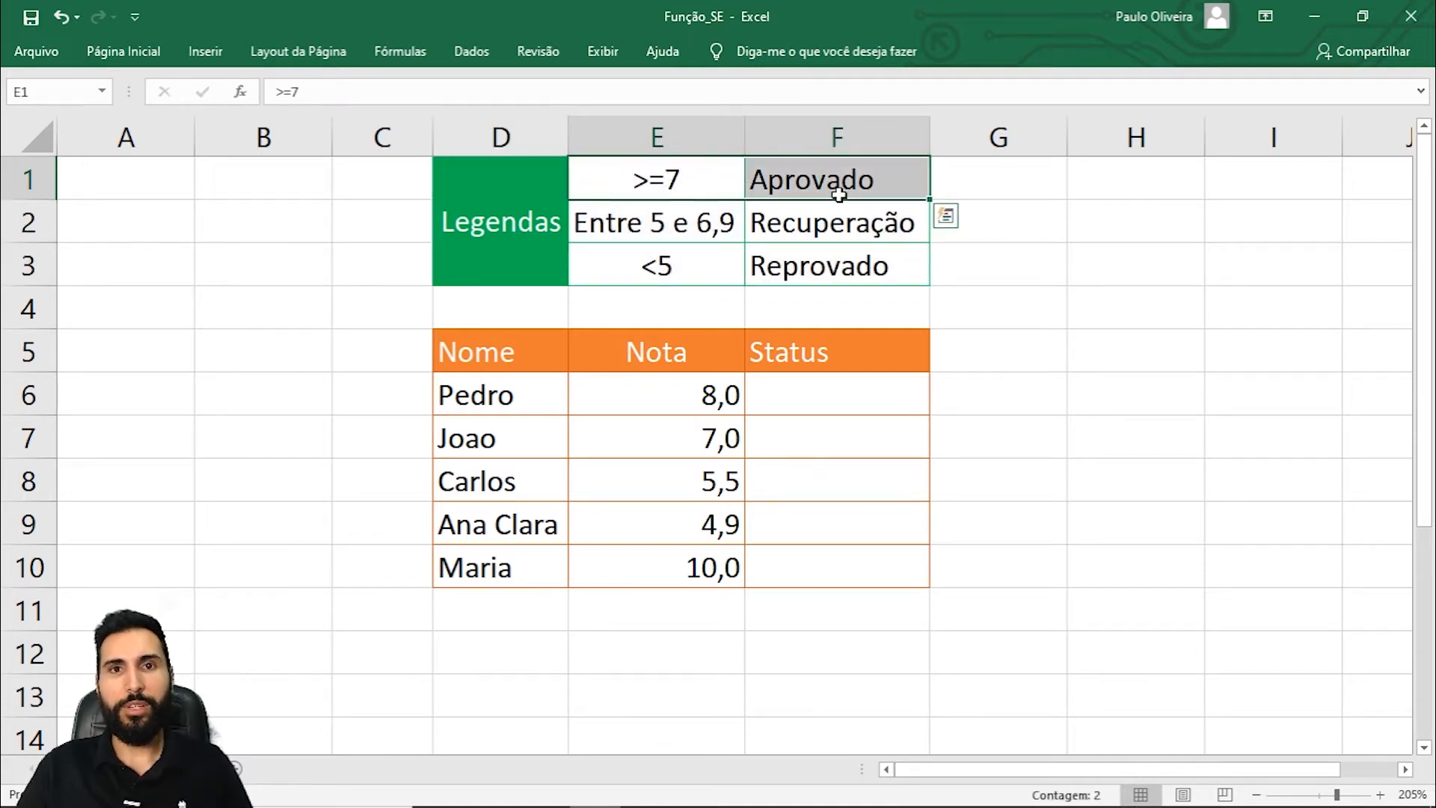
click(631, 217)
mouse_move(665, 220)
mouse_down()
mouse_move(822, 222)
mouse_move(786, 222)
mouse_up()
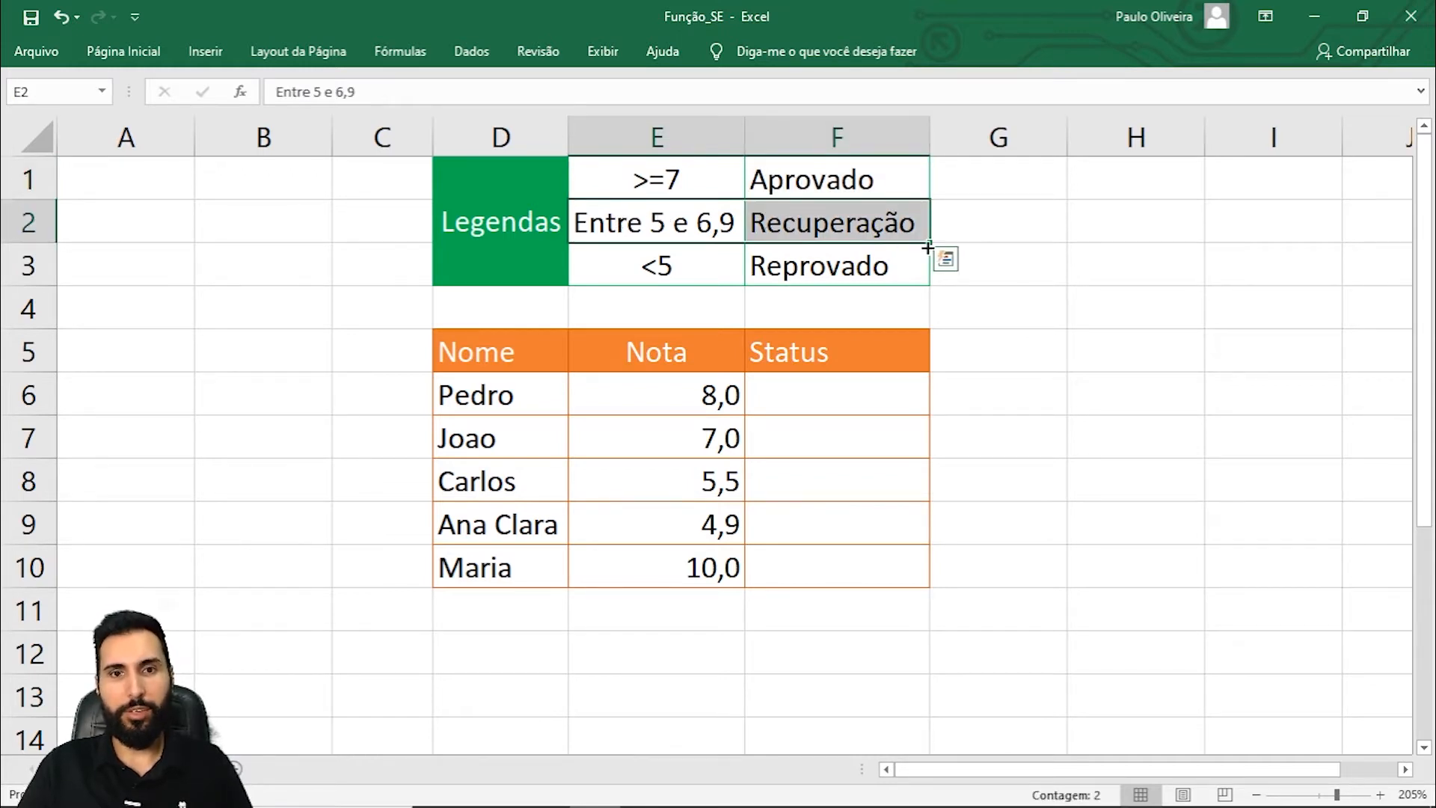
drag(641, 182, 808, 281)
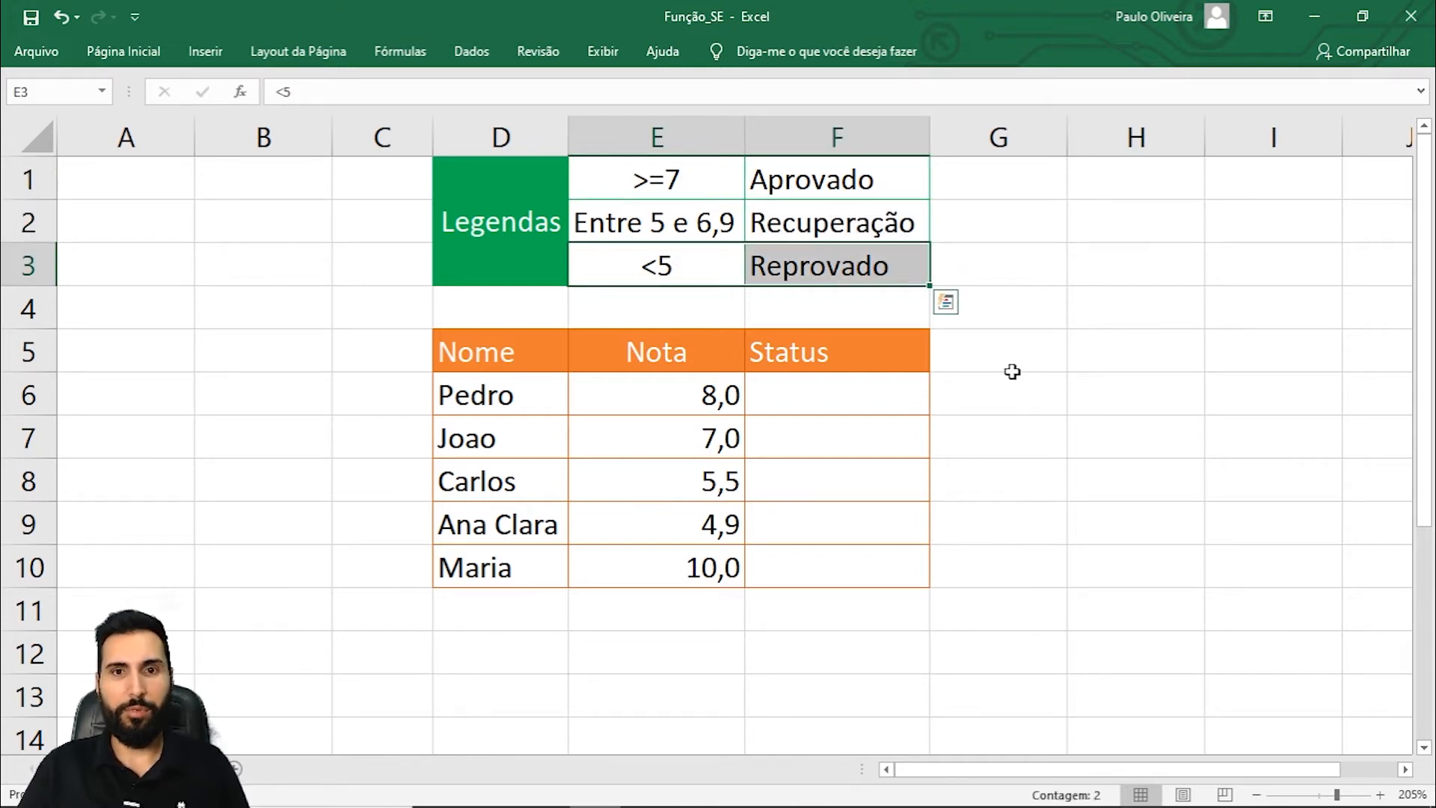
click(861, 394)
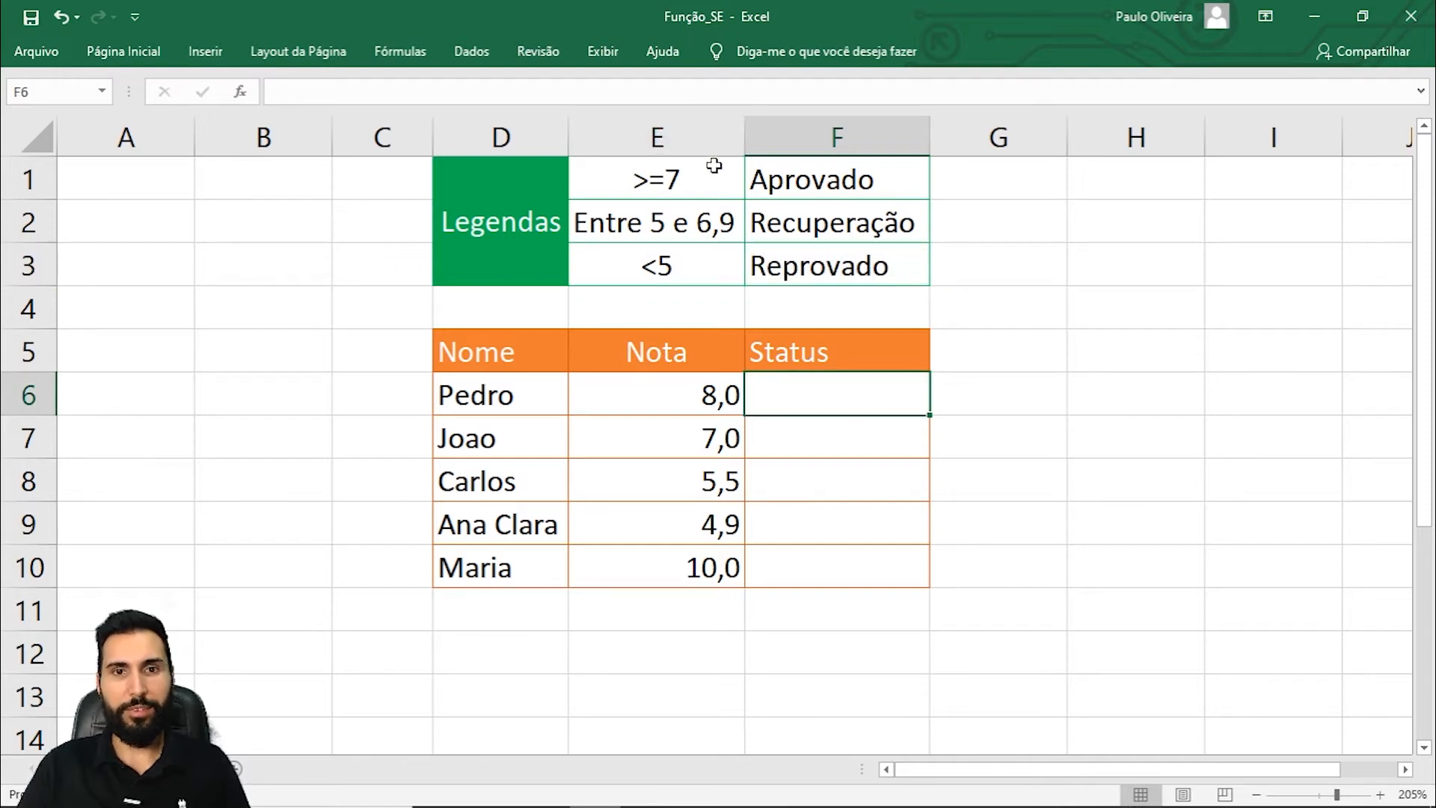
drag(827, 196, 828, 275)
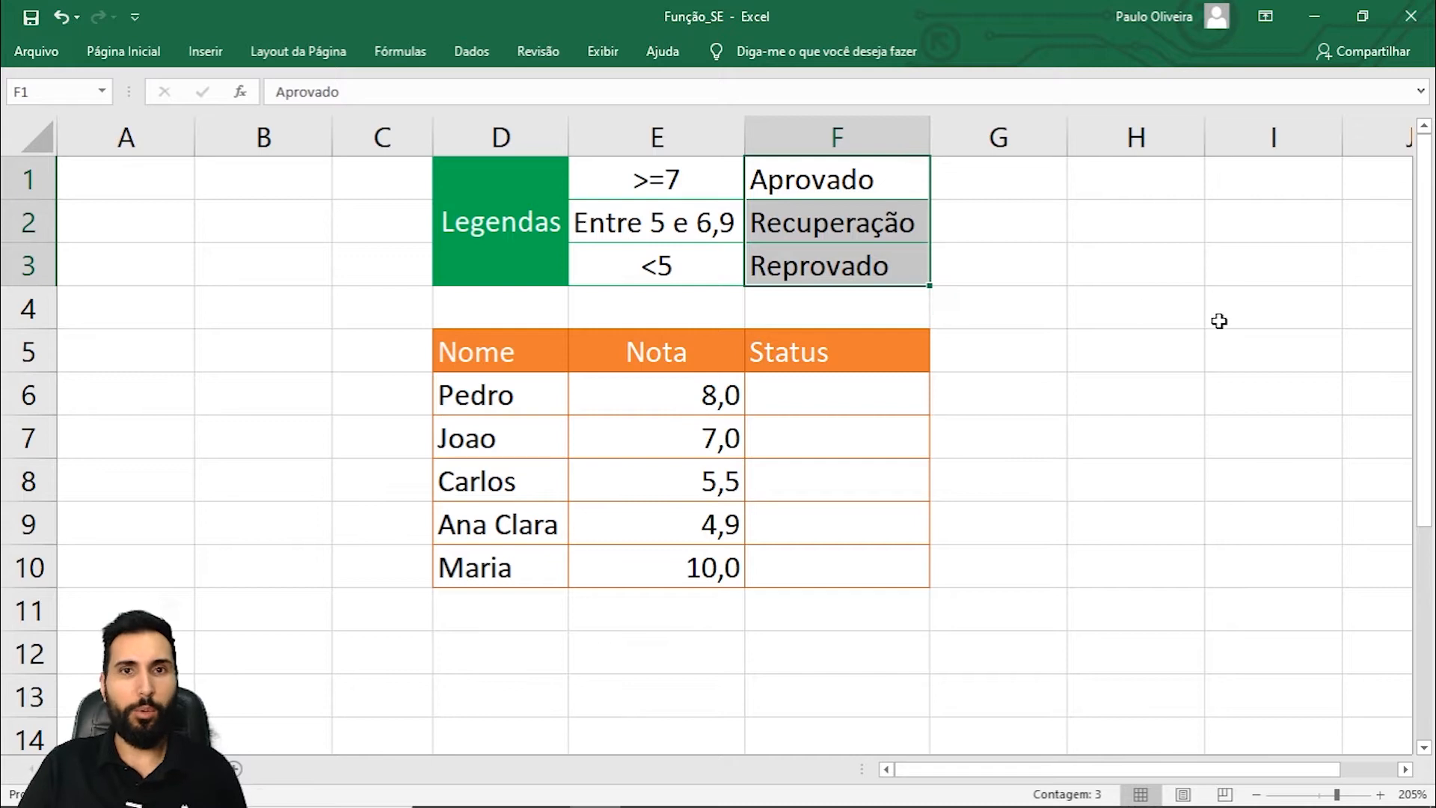
Begin an SE formula in F6 with the logical test E6>=7.
click(836, 390)
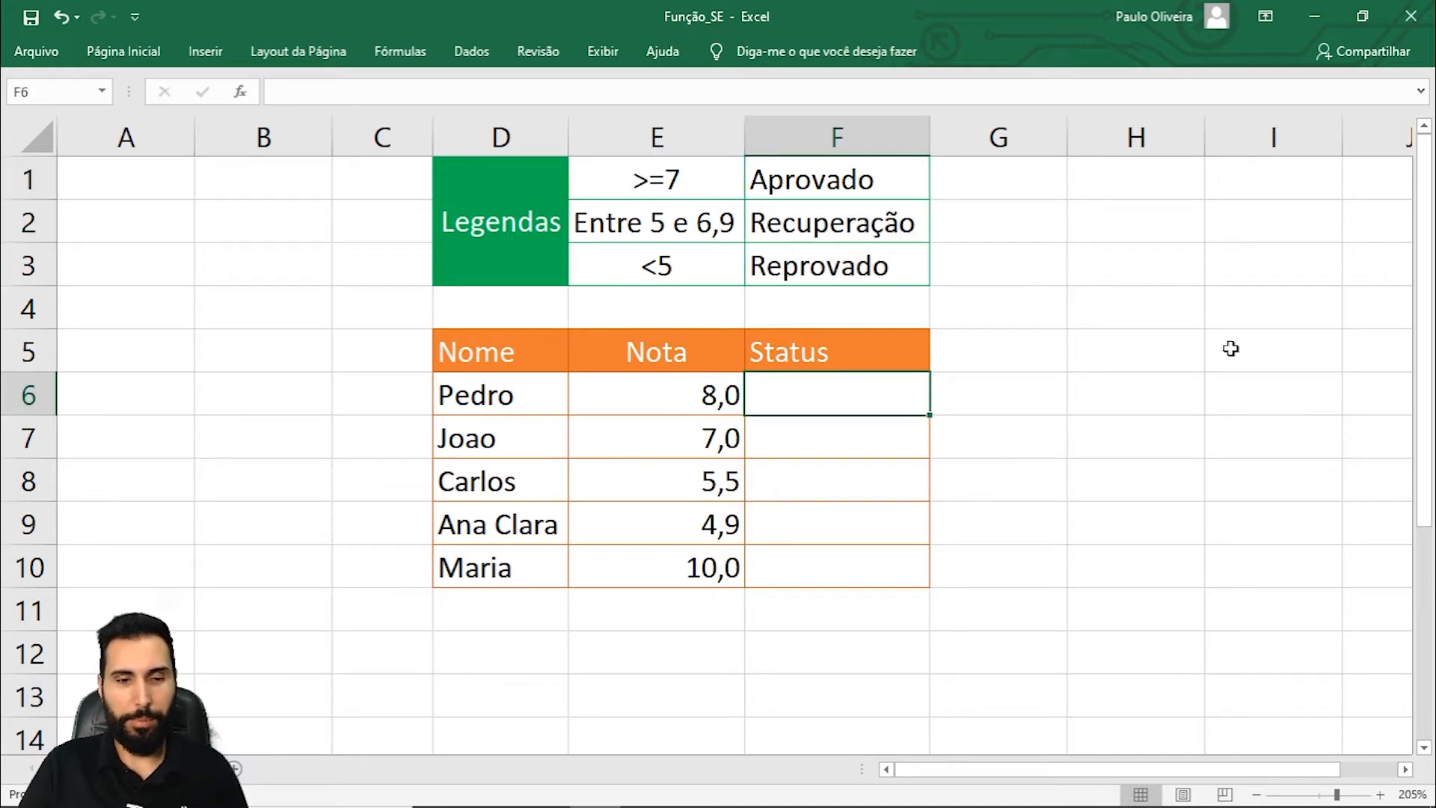
text(=s)
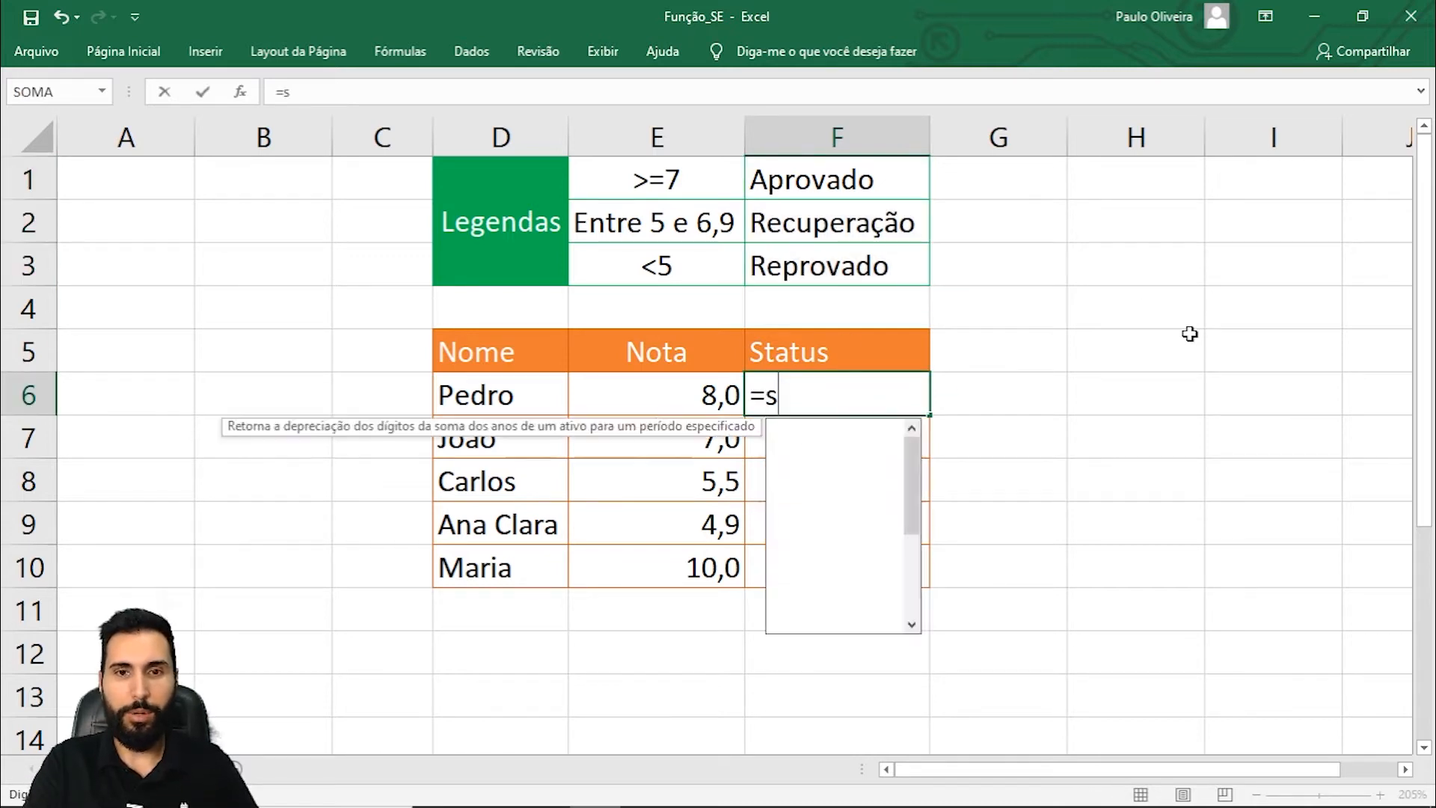
text(e()
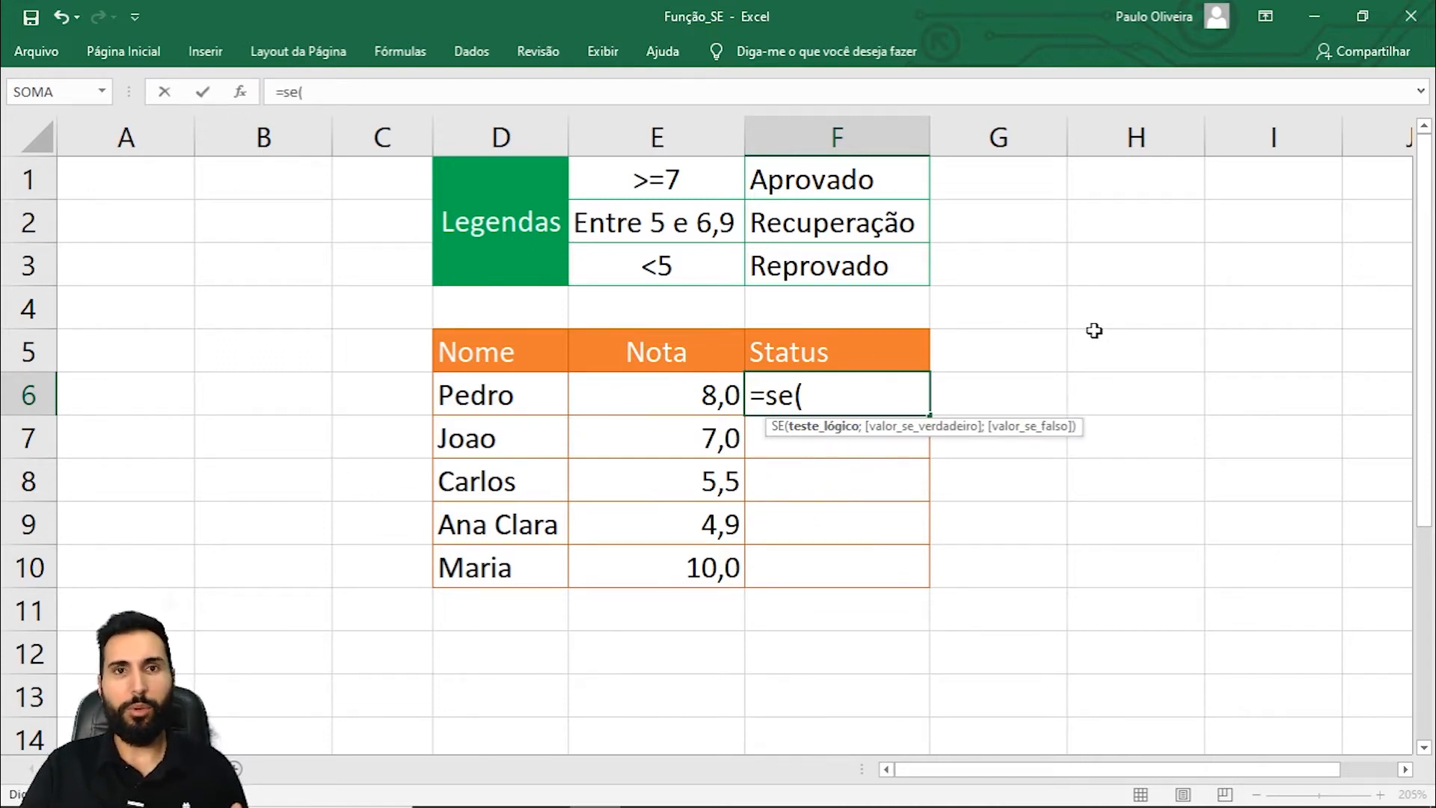
click(648, 396)
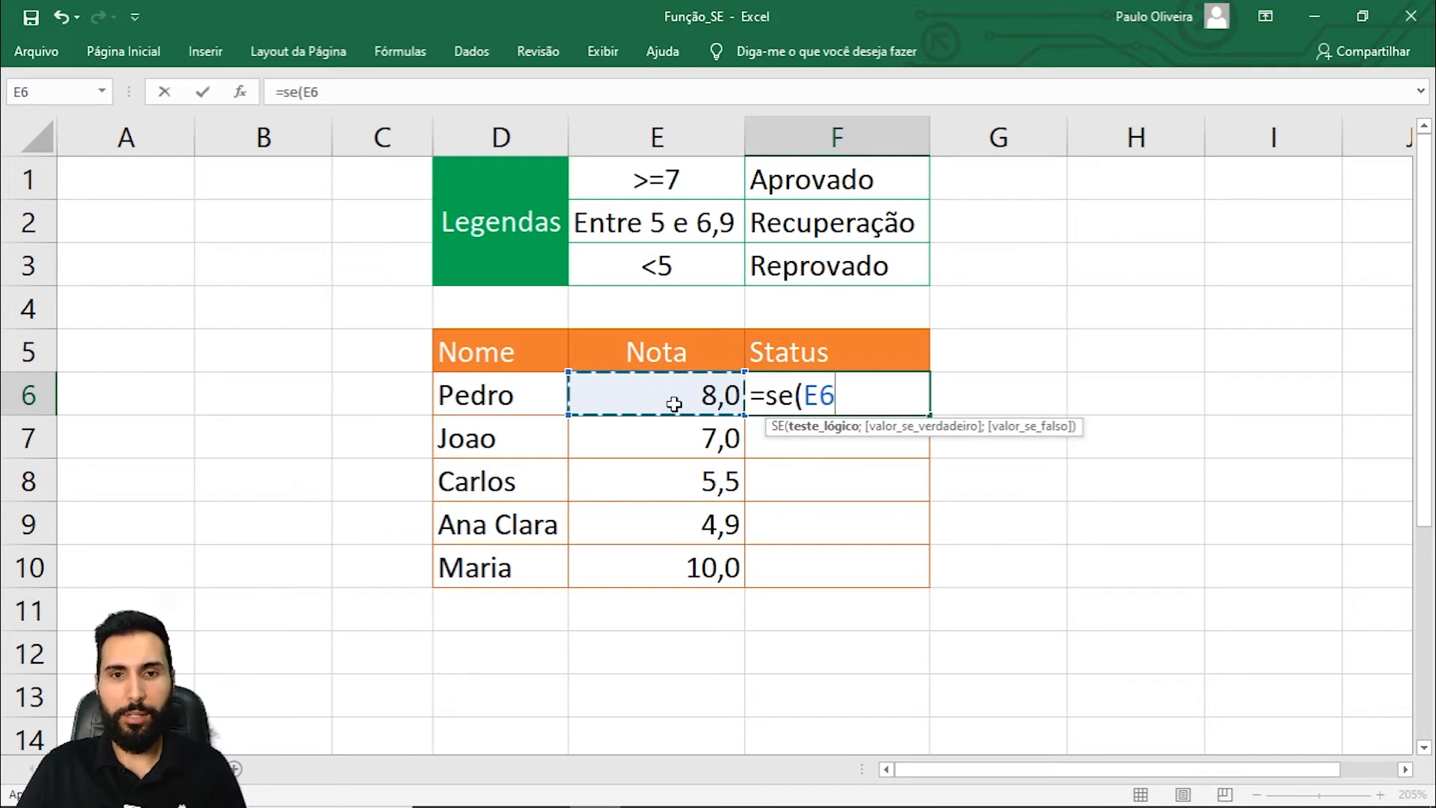
text(>=)
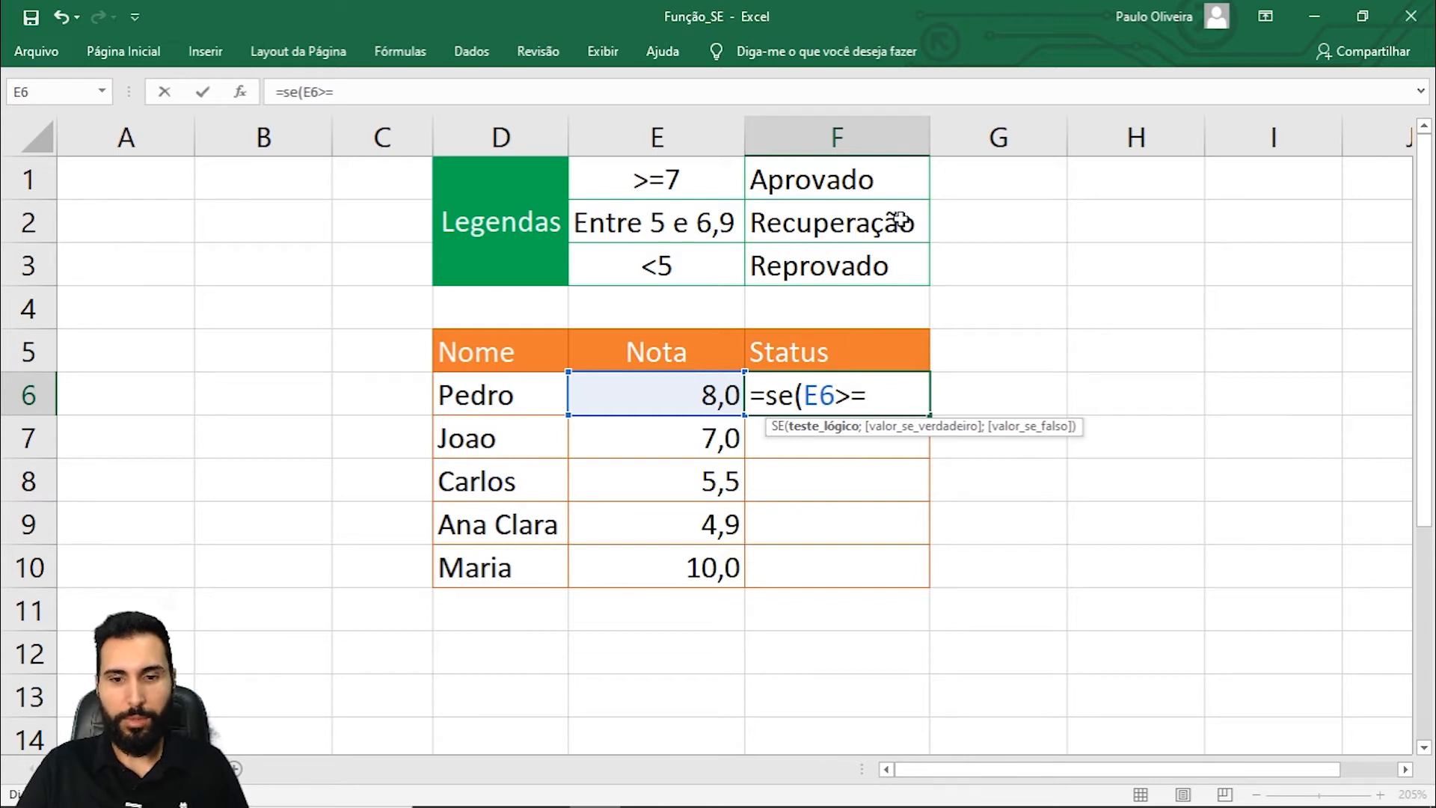
text(7)
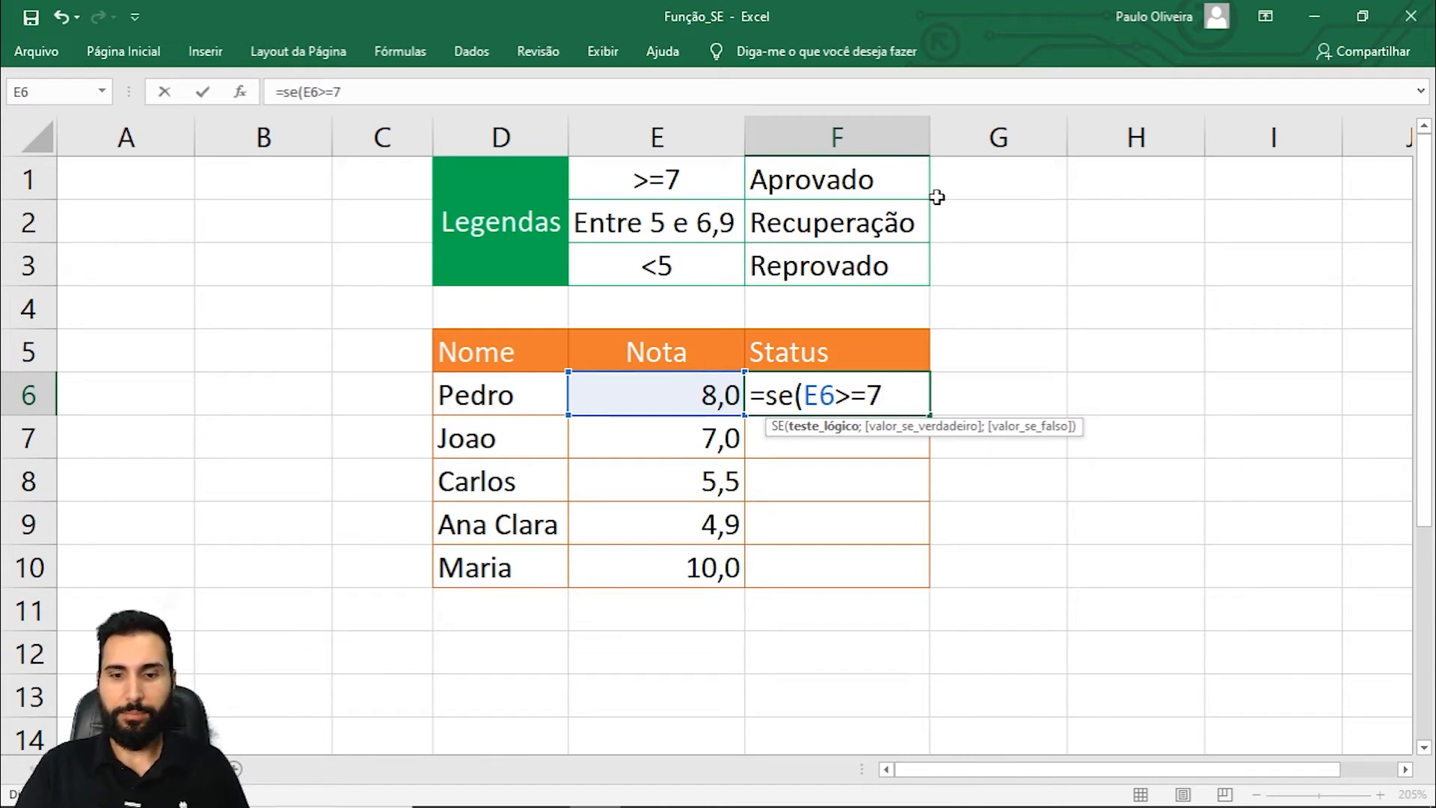
text(;)
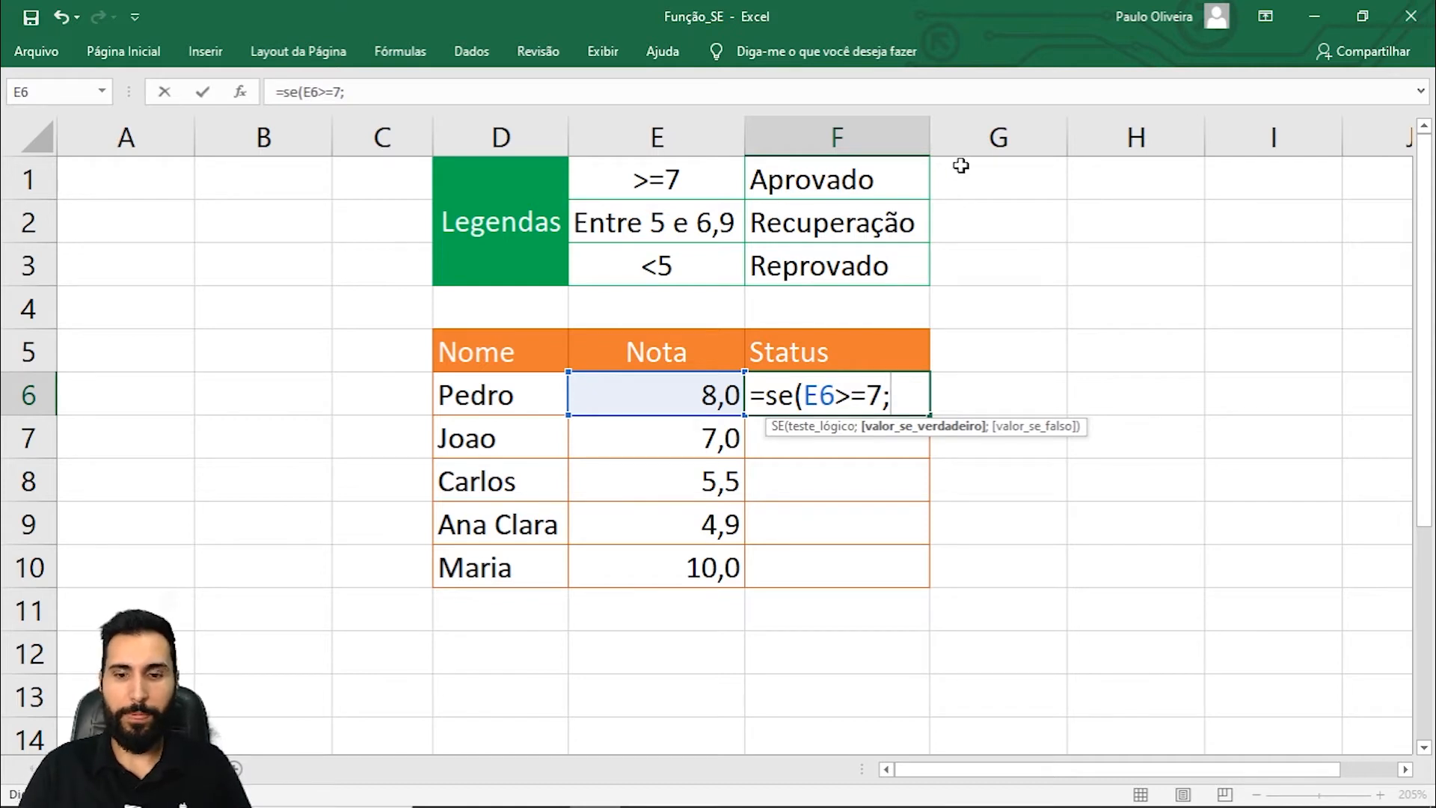
text(")
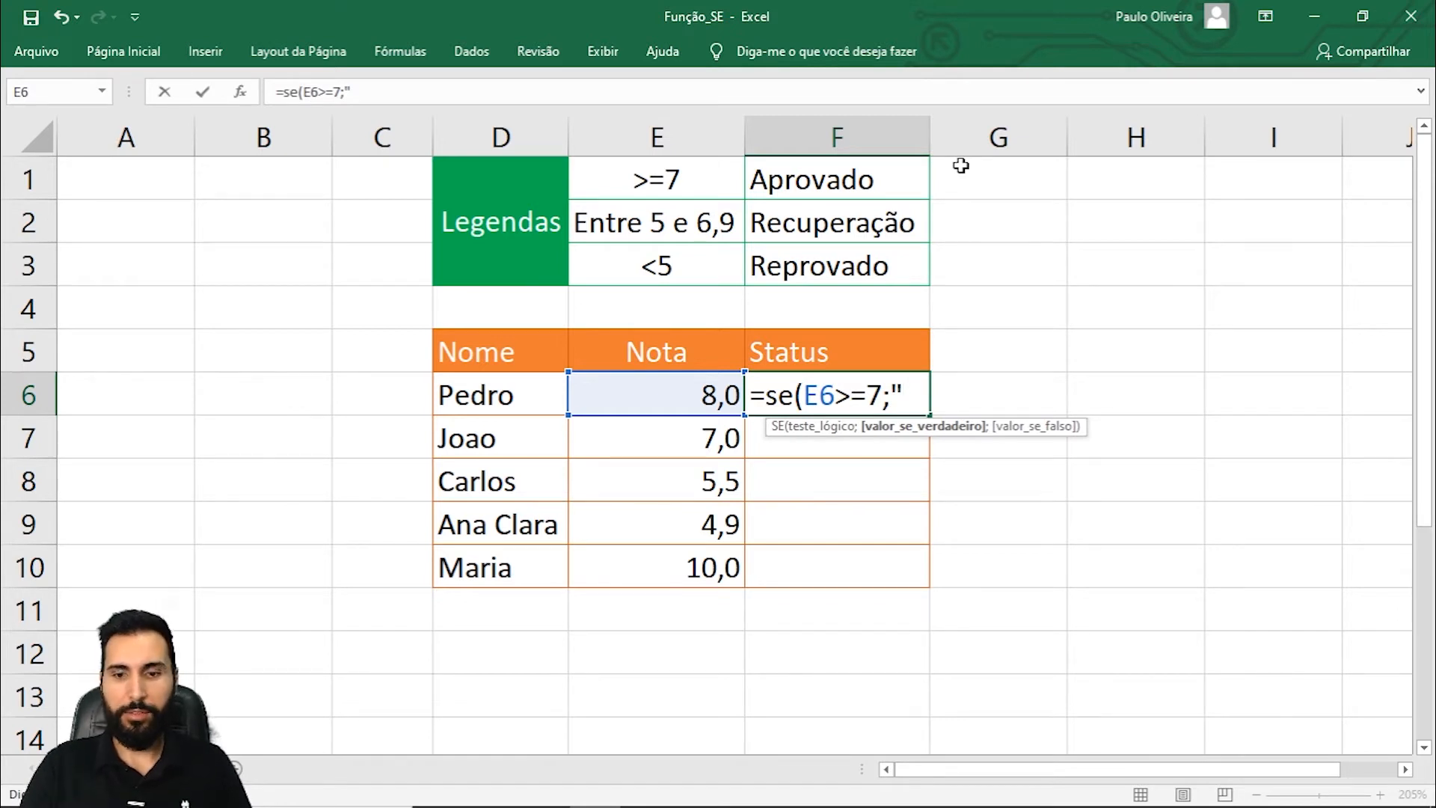
text(1)
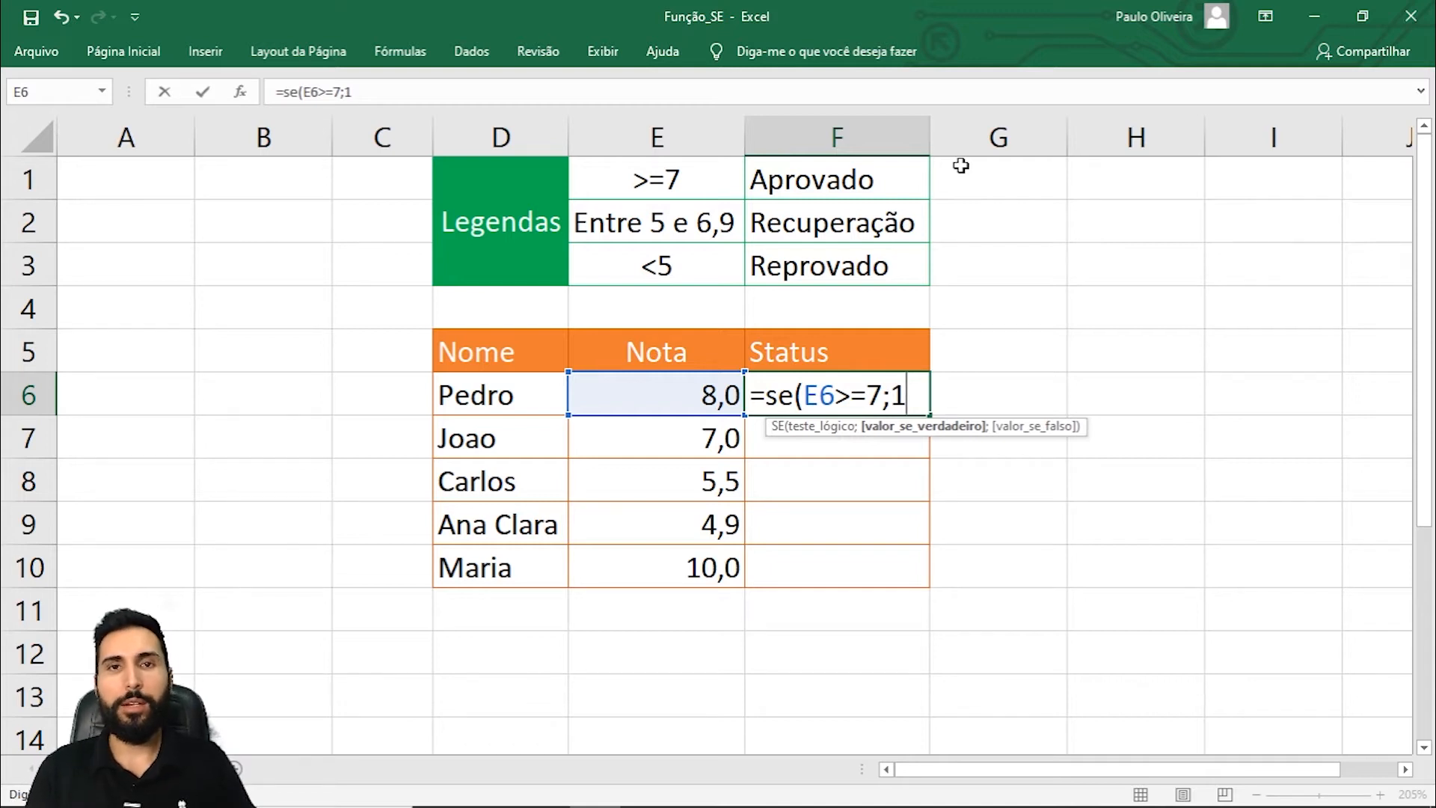
key(BackSpace)
text(2)
key(BackSpace)
text(5)
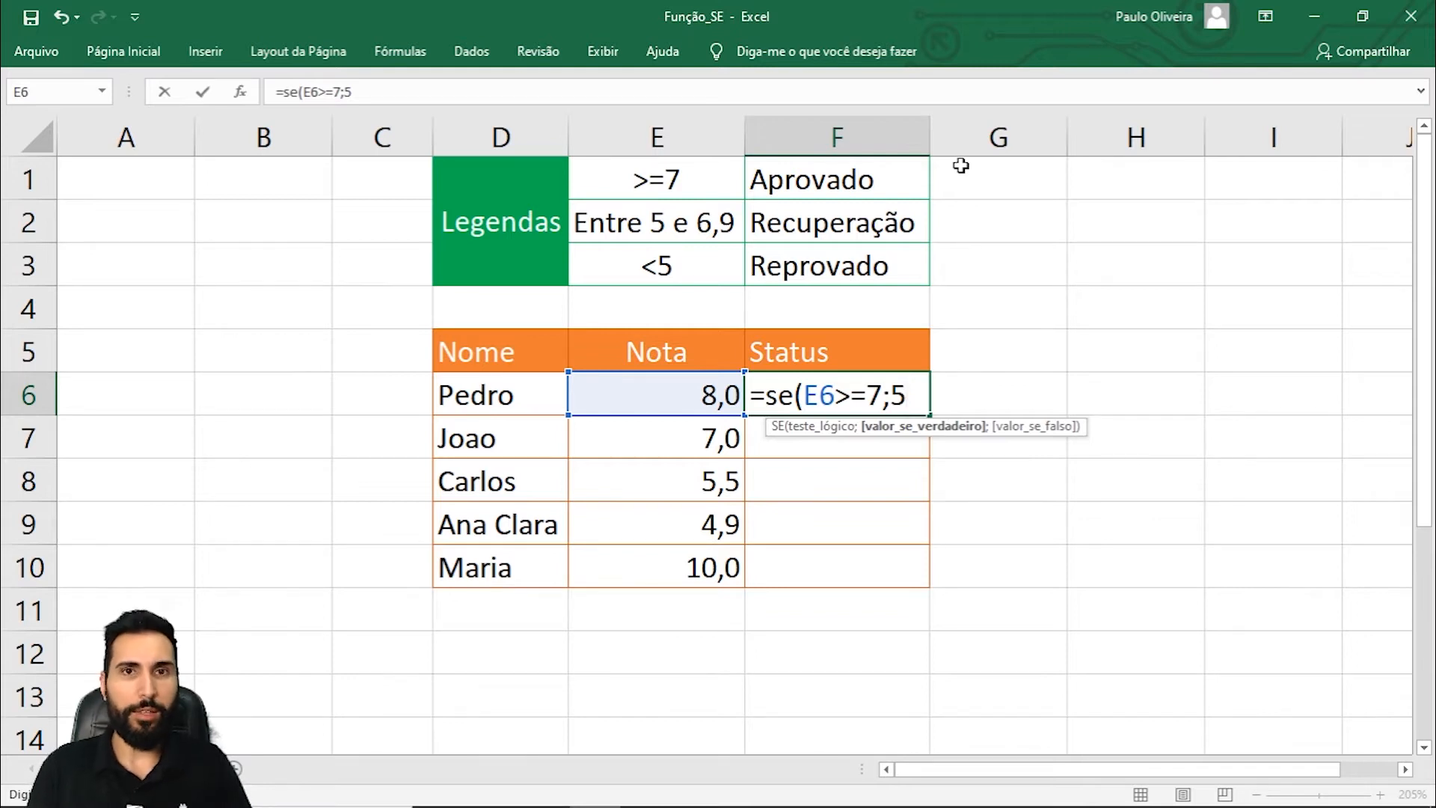
key(BackSpace)
Enter "Aprovado" as the value-if-true argument of the SE formula in F6.
text(")
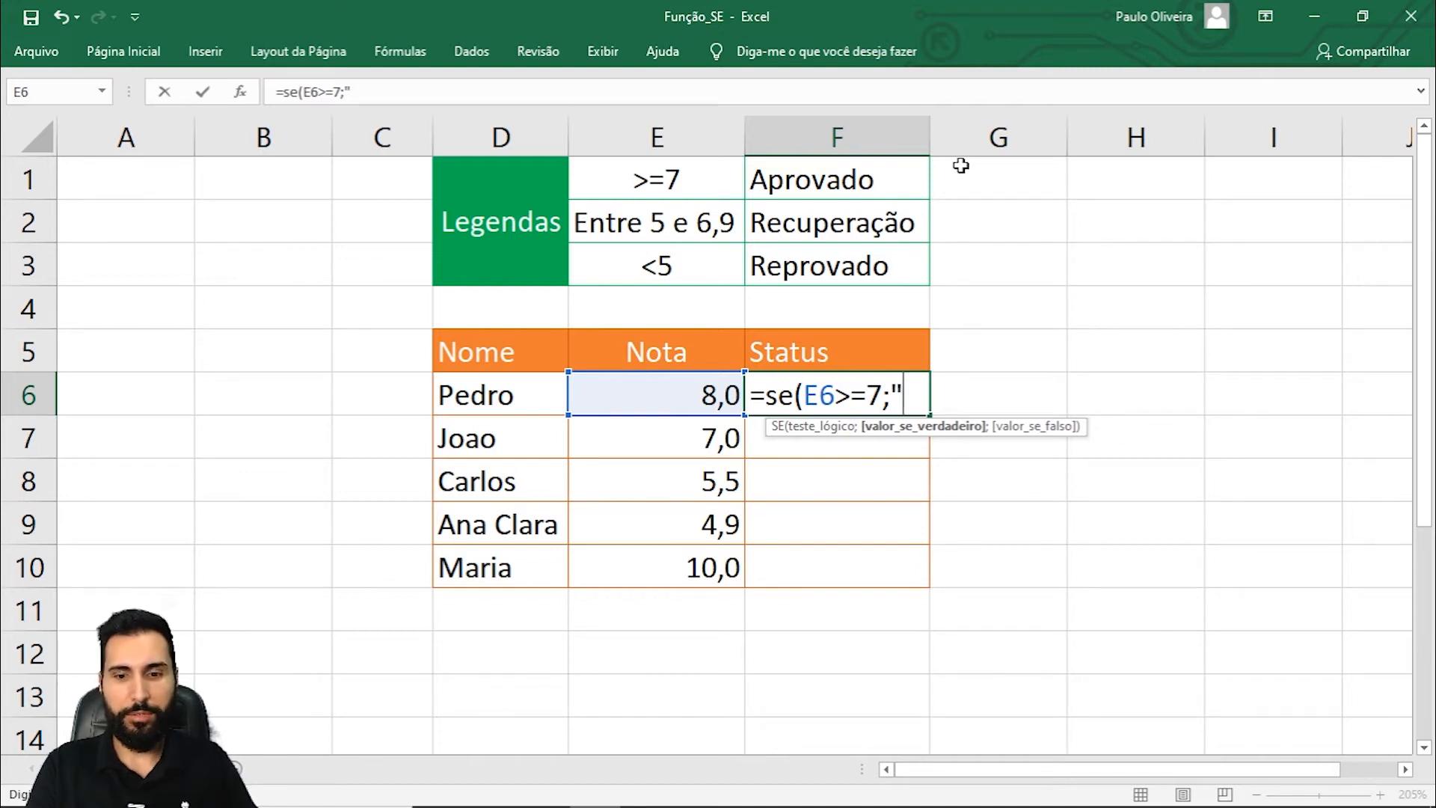
text(A)
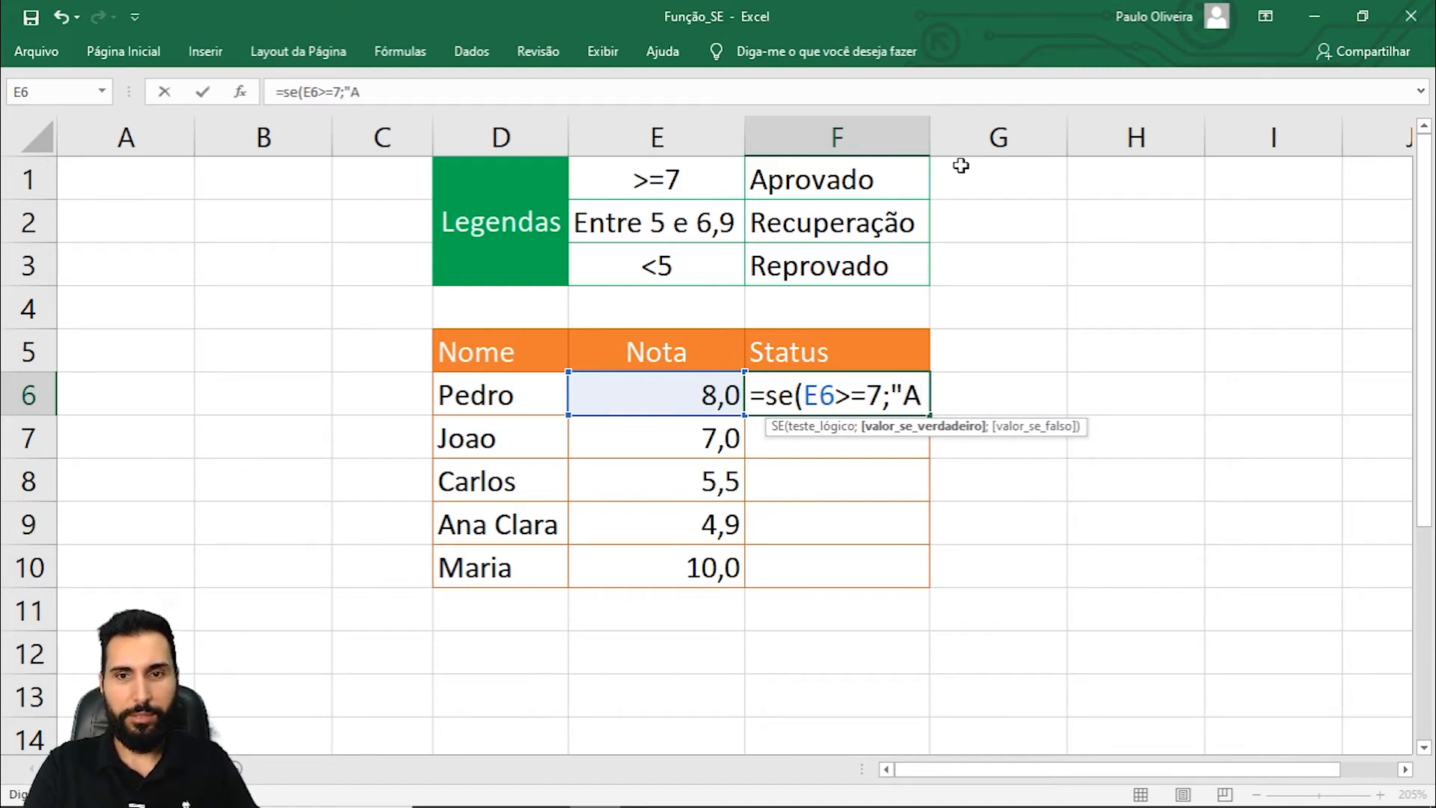
text(prova)
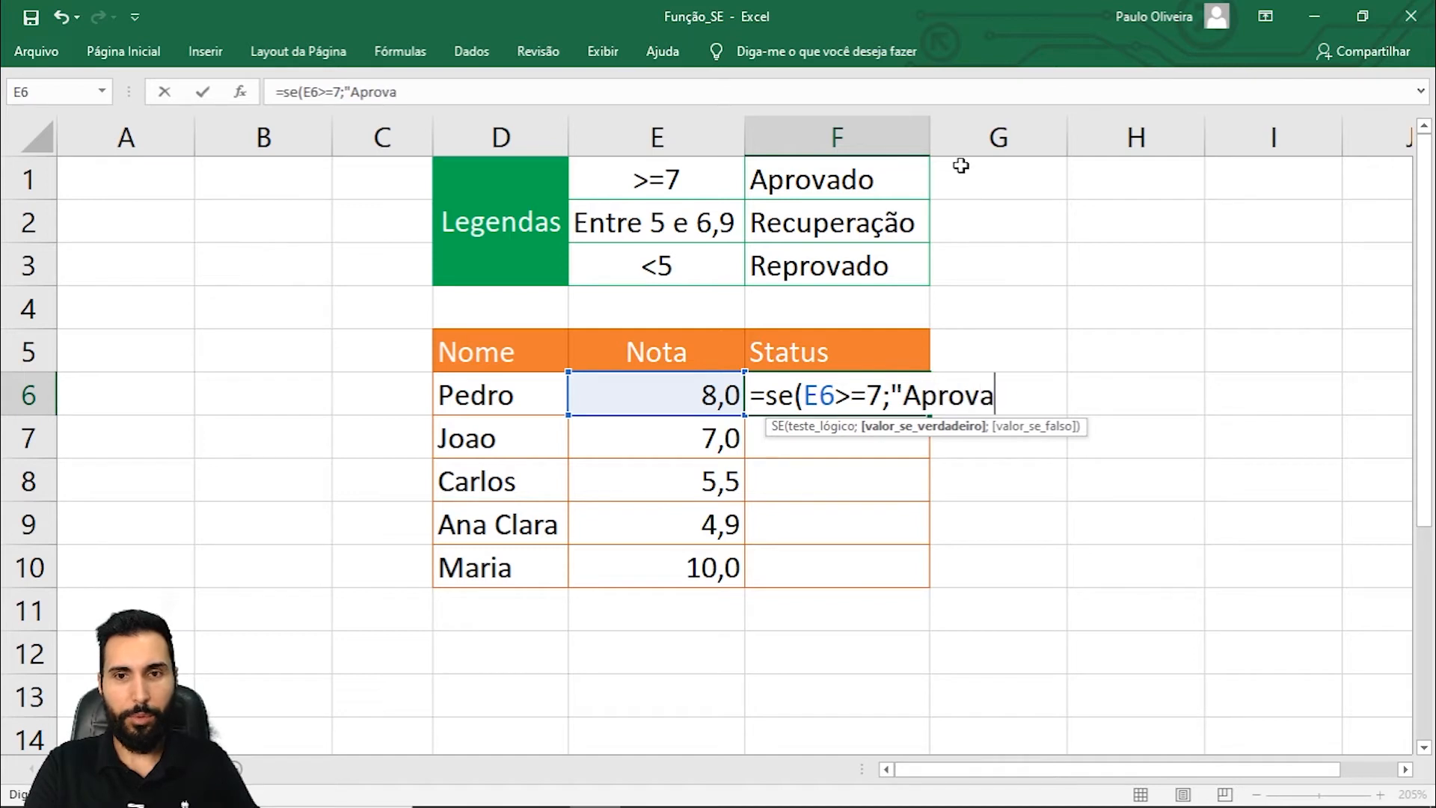
text(do";)
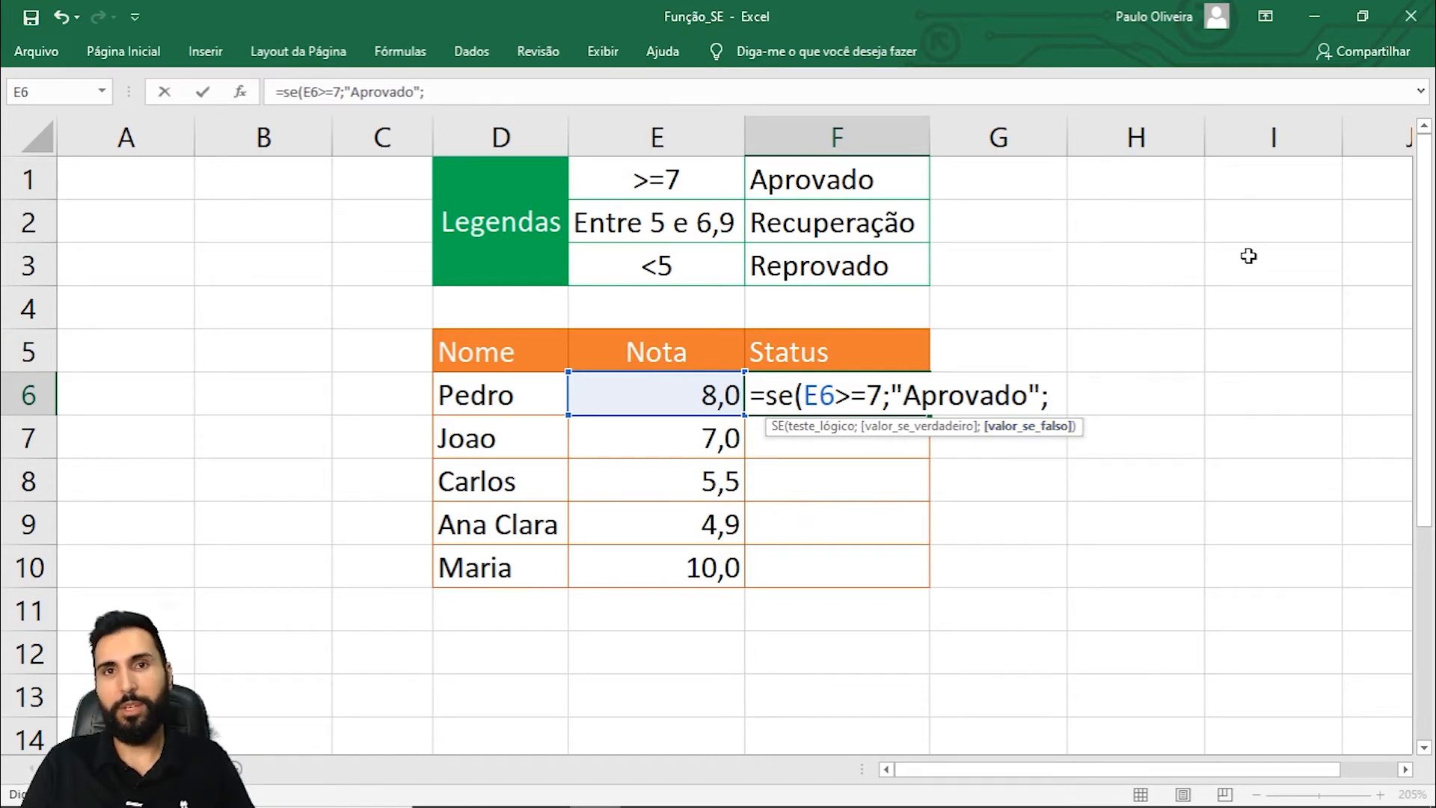
Complete the F6 formula with "Reprovado" as the value-if-false argument and confirm it.
text(Repvo)
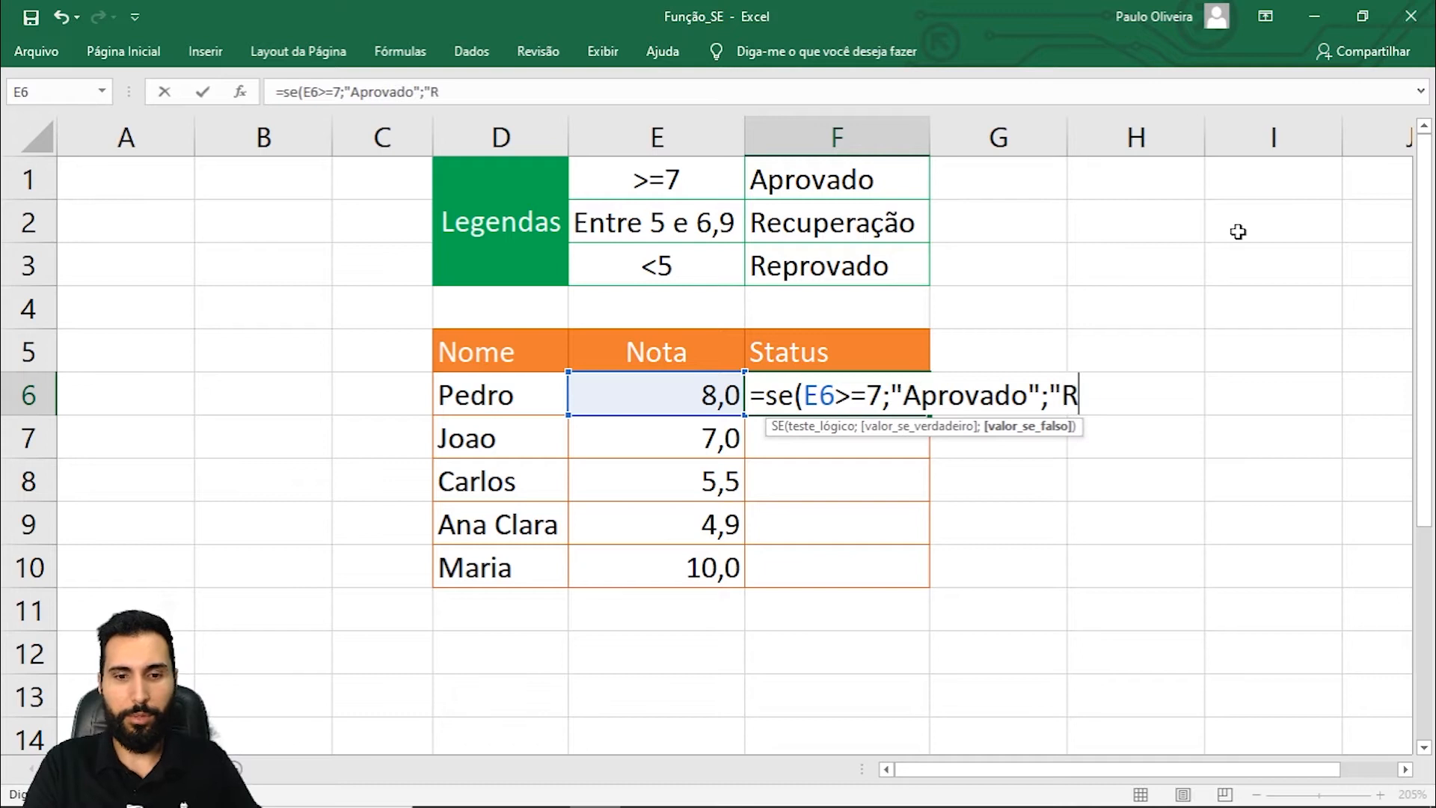
key(BackSpace)
key(BackSpace)
text(rovado")
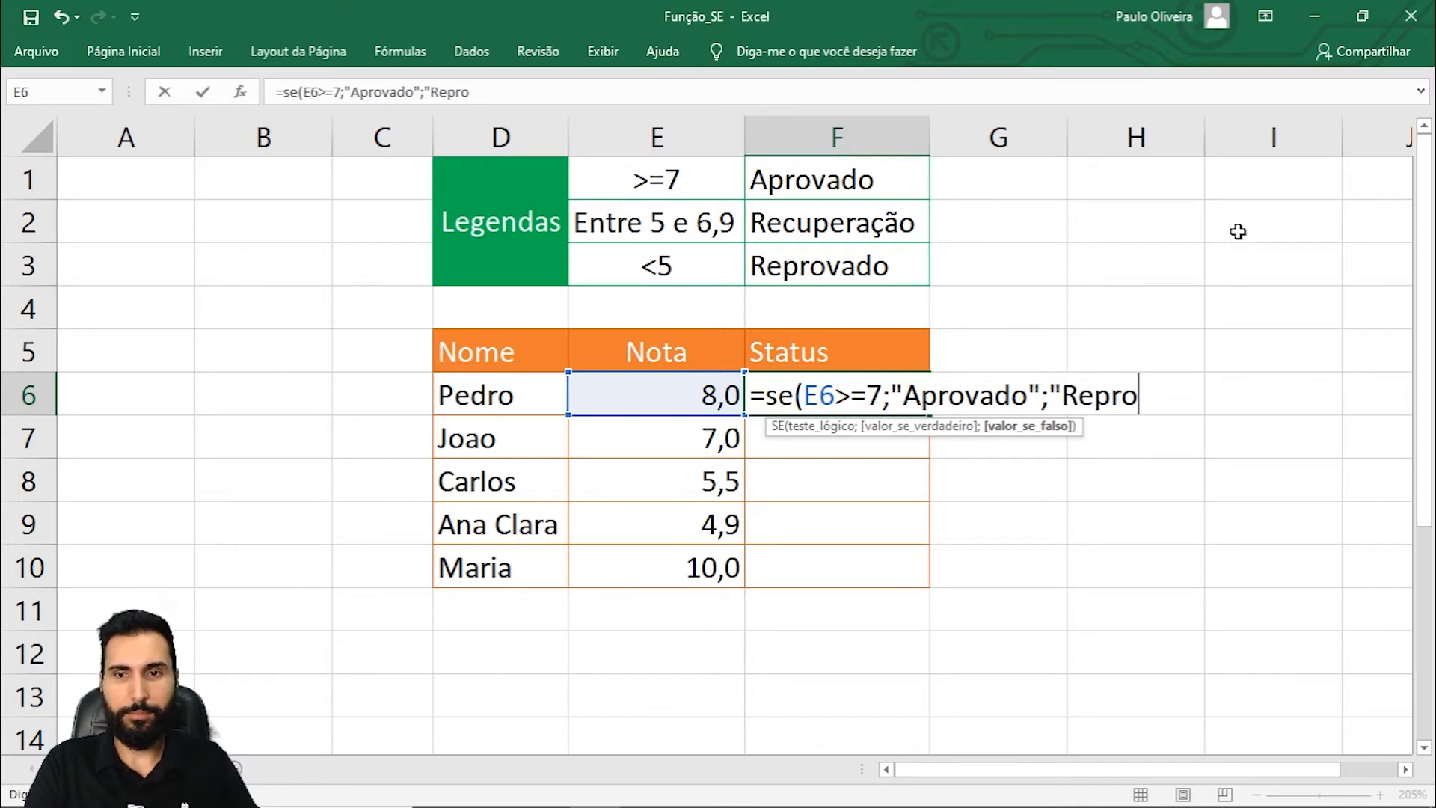
text())
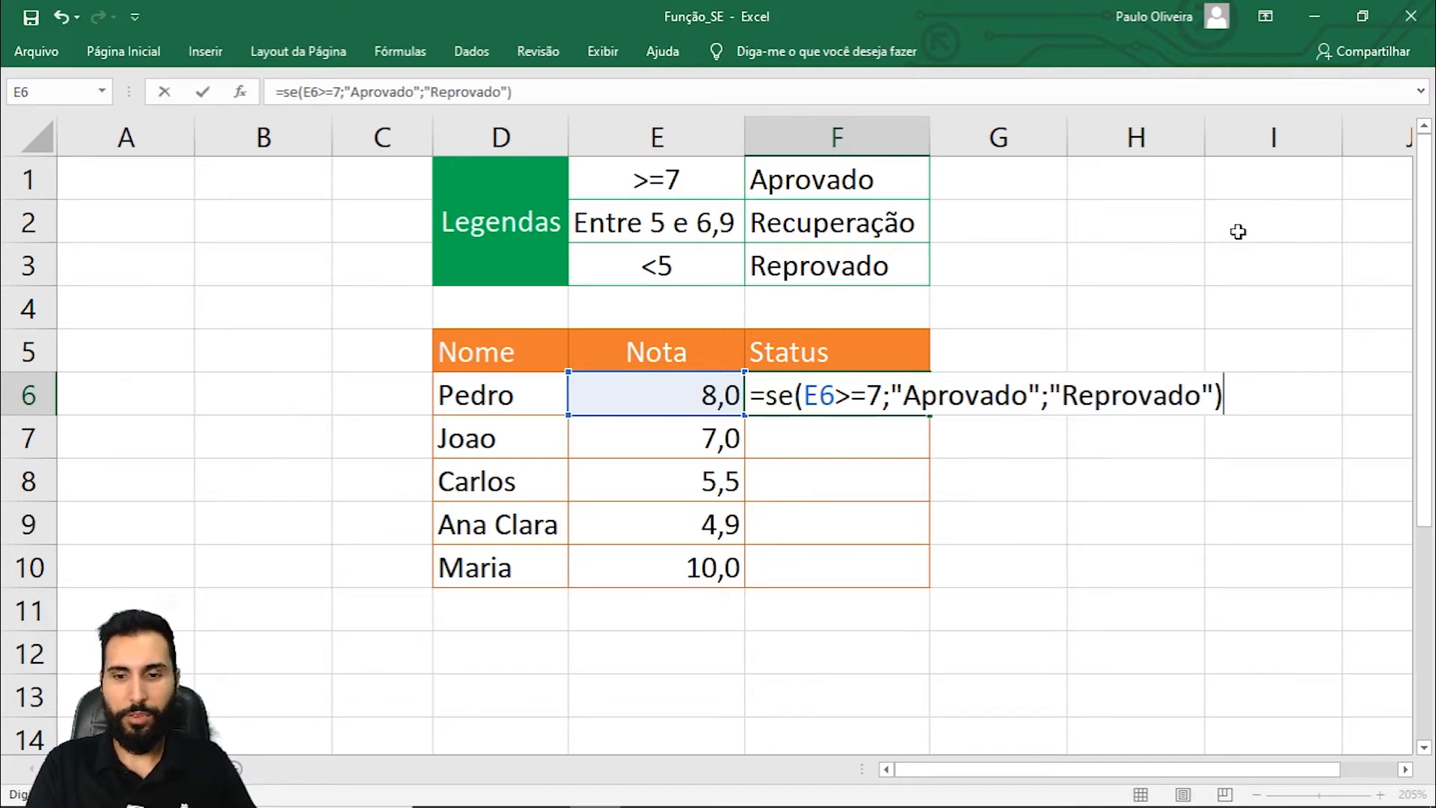
key(Return)
Fill the status formula from F6 down to F10.
click(847, 399)
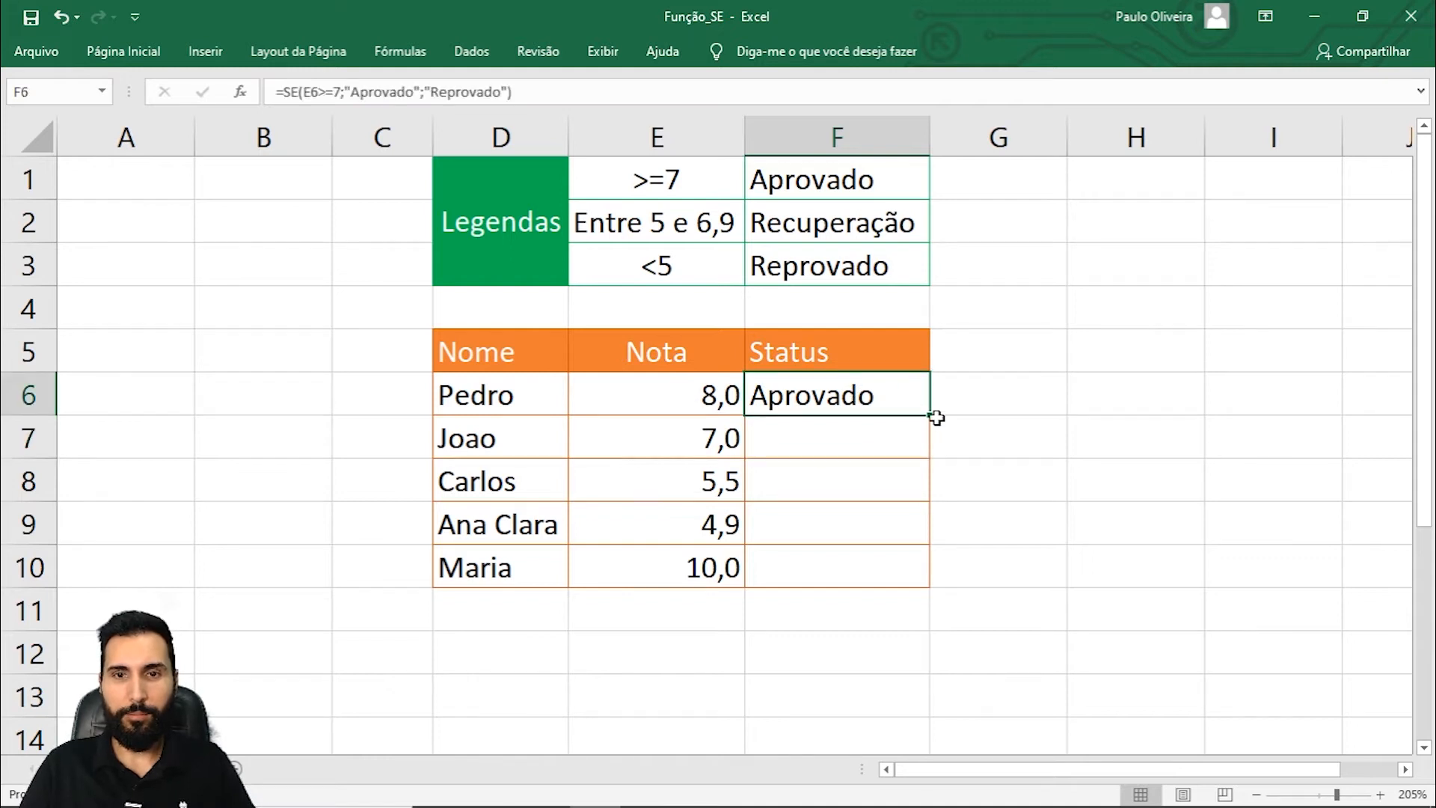
drag(929, 415, 930, 583)
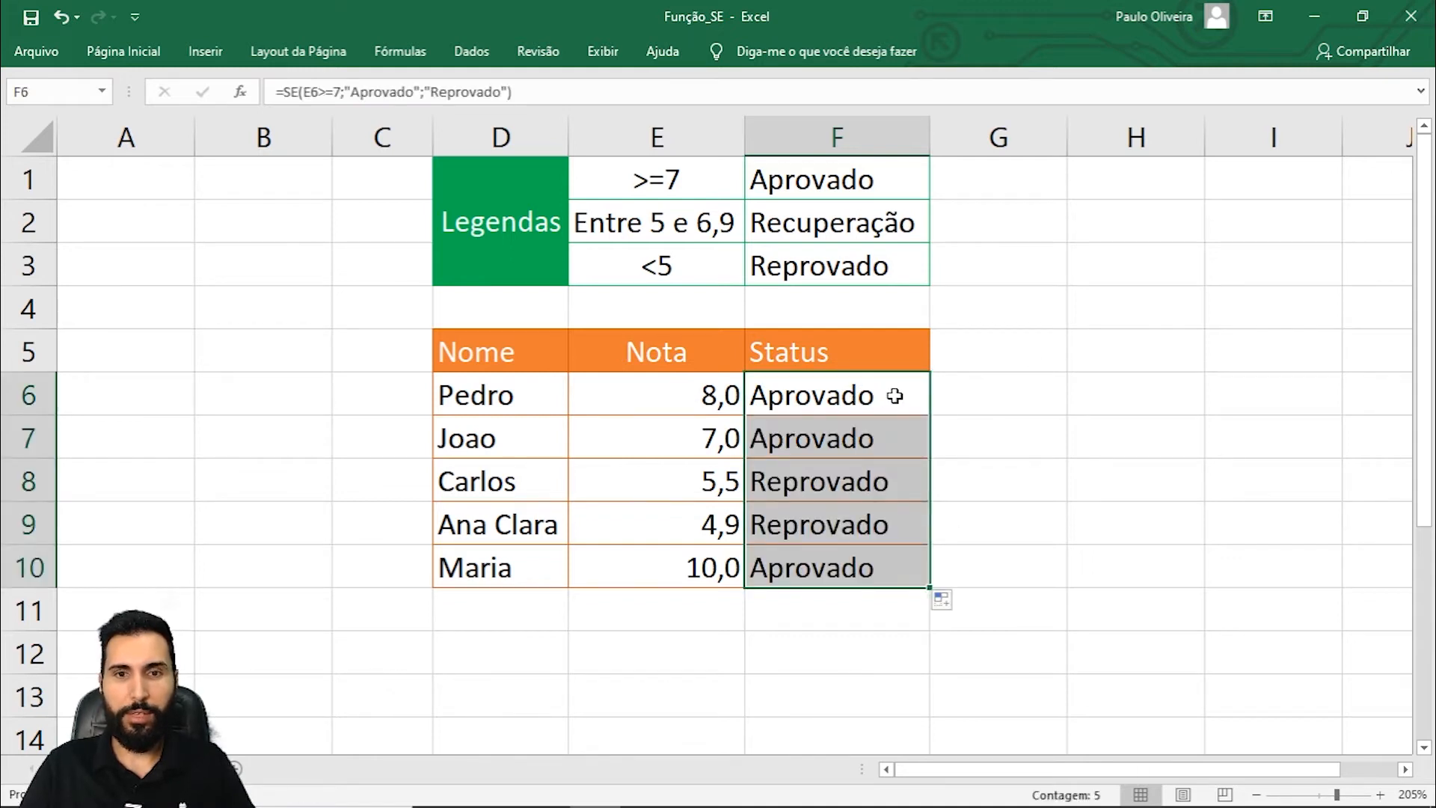
Compare the filled statuses with each student's grade and with the legend's rules, including the Recuperação range.
click(507, 394)
drag(711, 395, 798, 439)
drag(657, 483, 825, 525)
drag(715, 575, 811, 566)
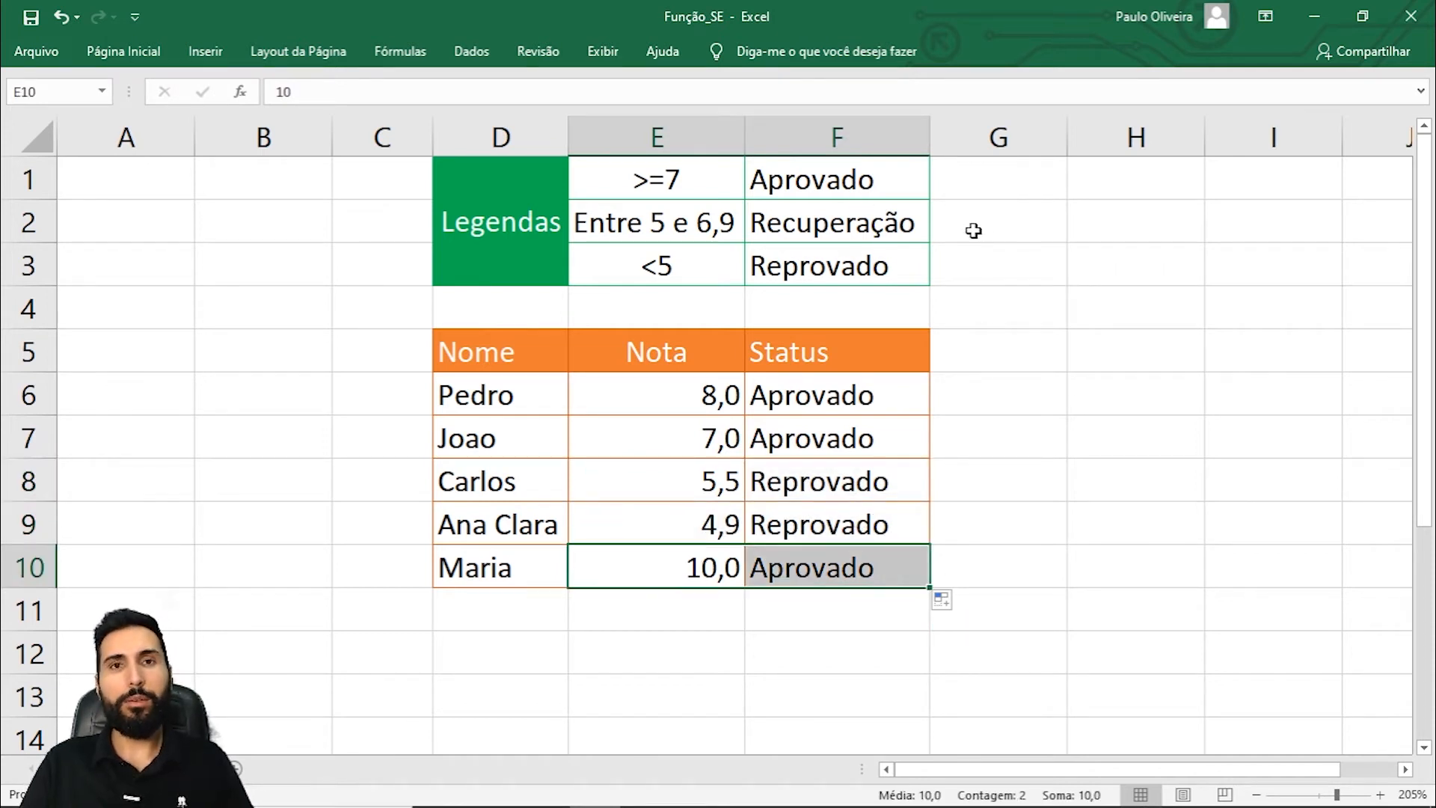
drag(668, 179, 829, 193)
drag(717, 269, 801, 272)
click(738, 223)
drag(738, 222, 904, 218)
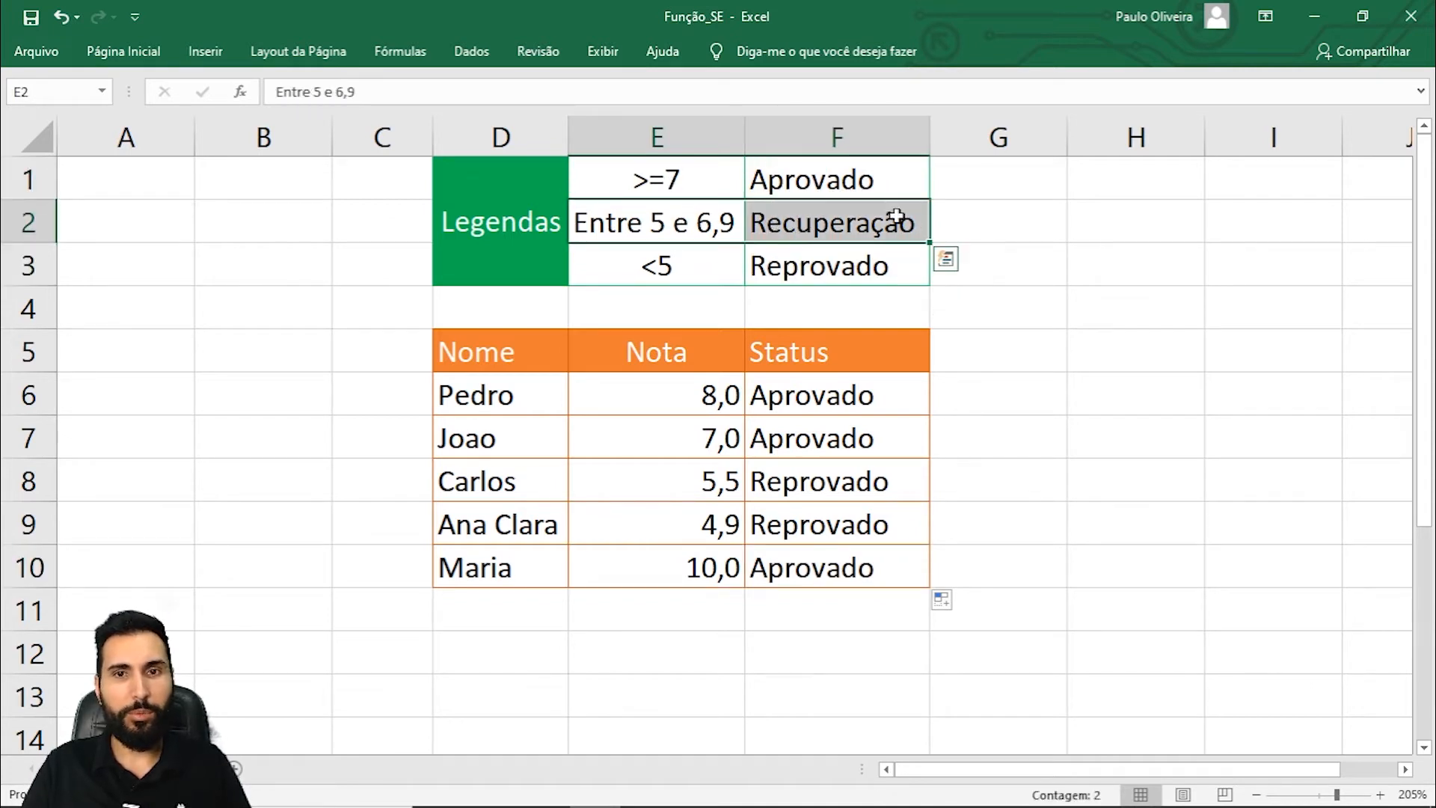
click(680, 222)
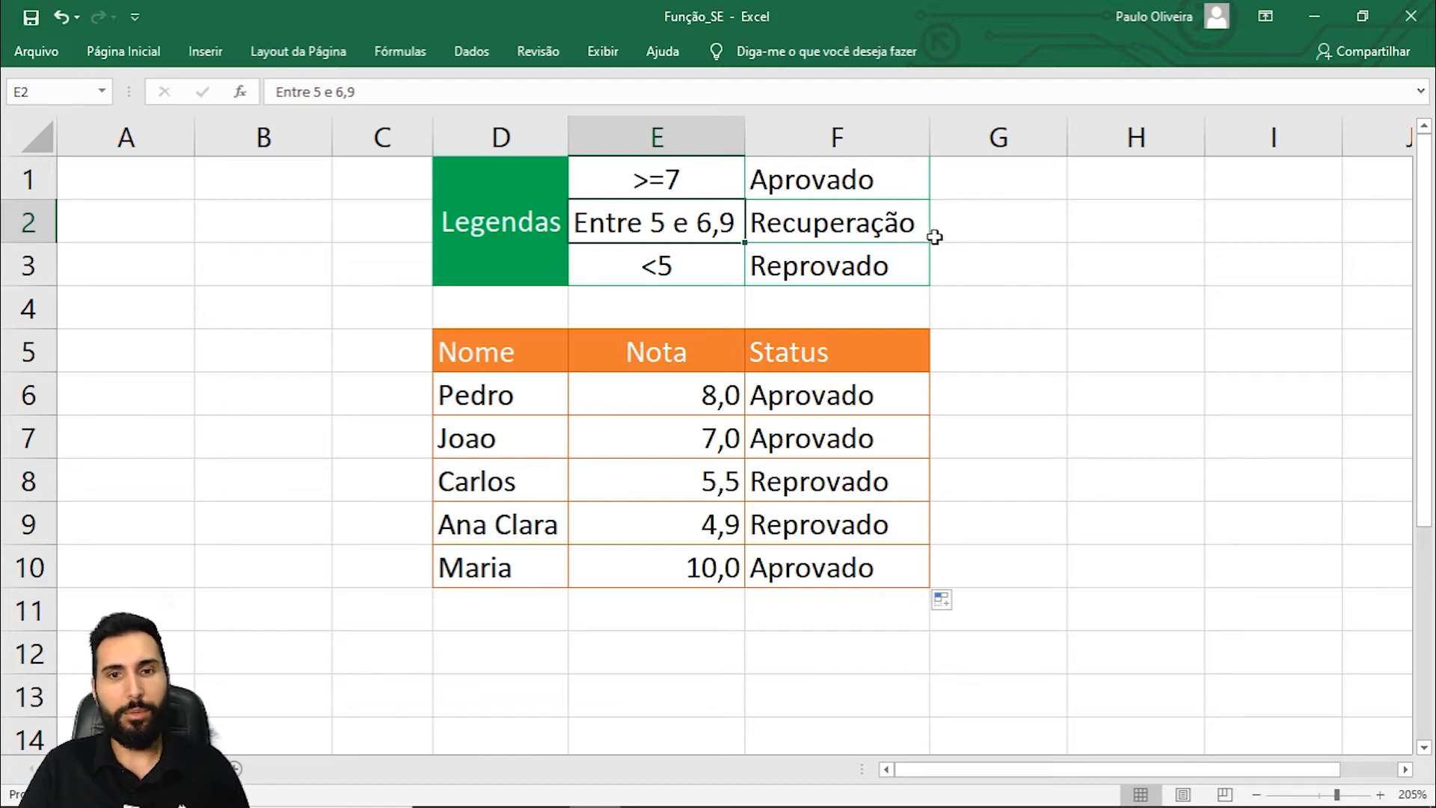
Inspect the logical test of the SE formula in F6 and clear the cell.
click(832, 400)
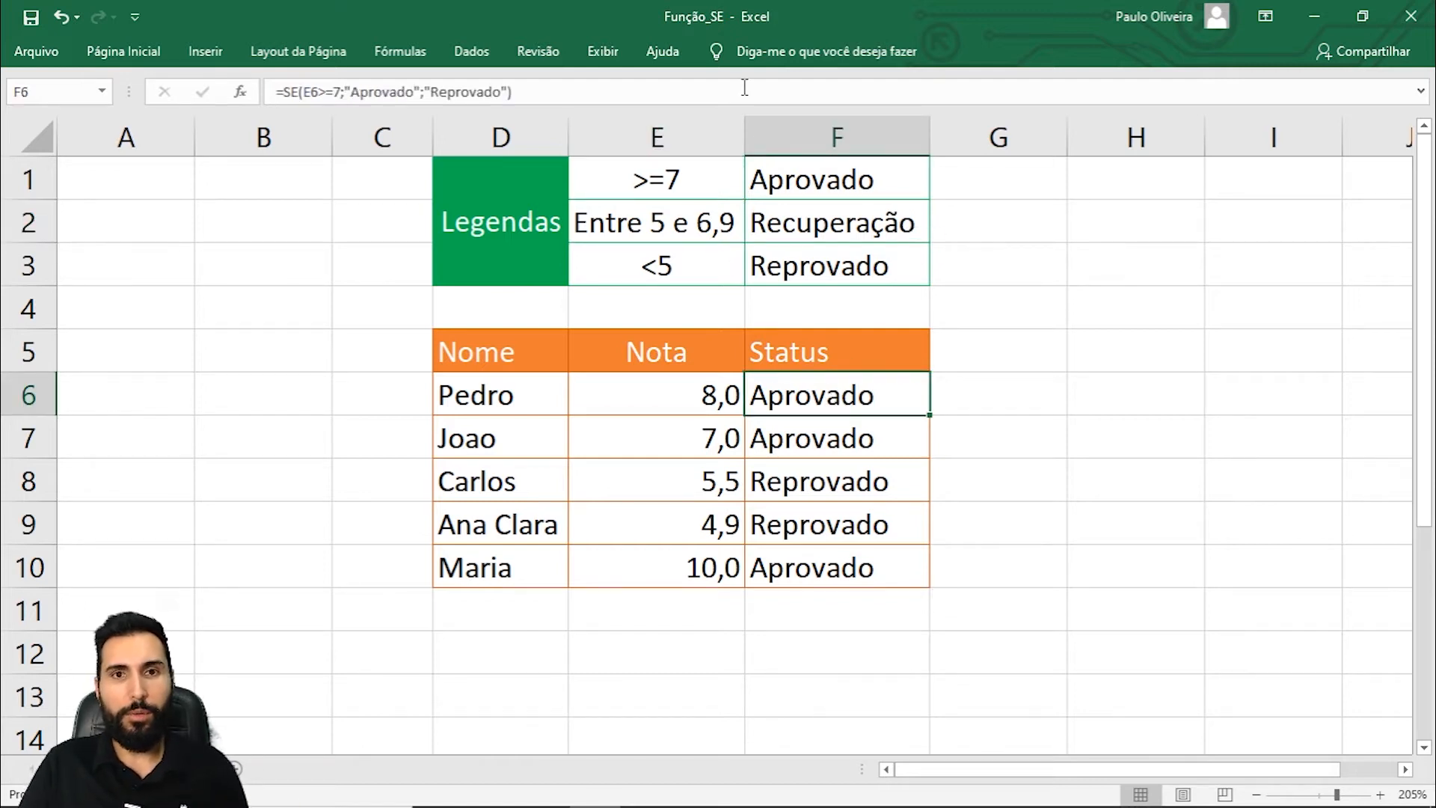
key(F2)
key(Escape)
key(F2)
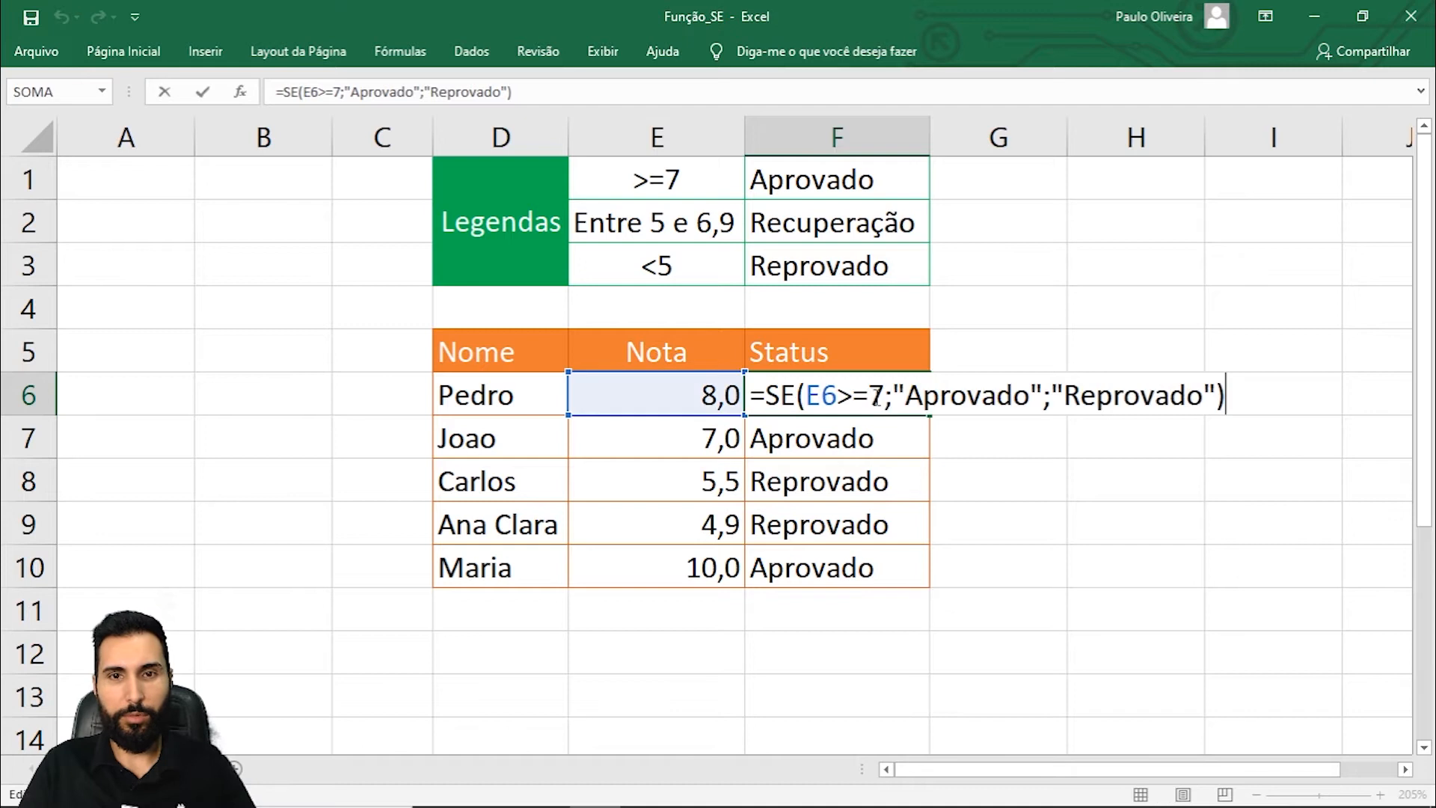
click(872, 394)
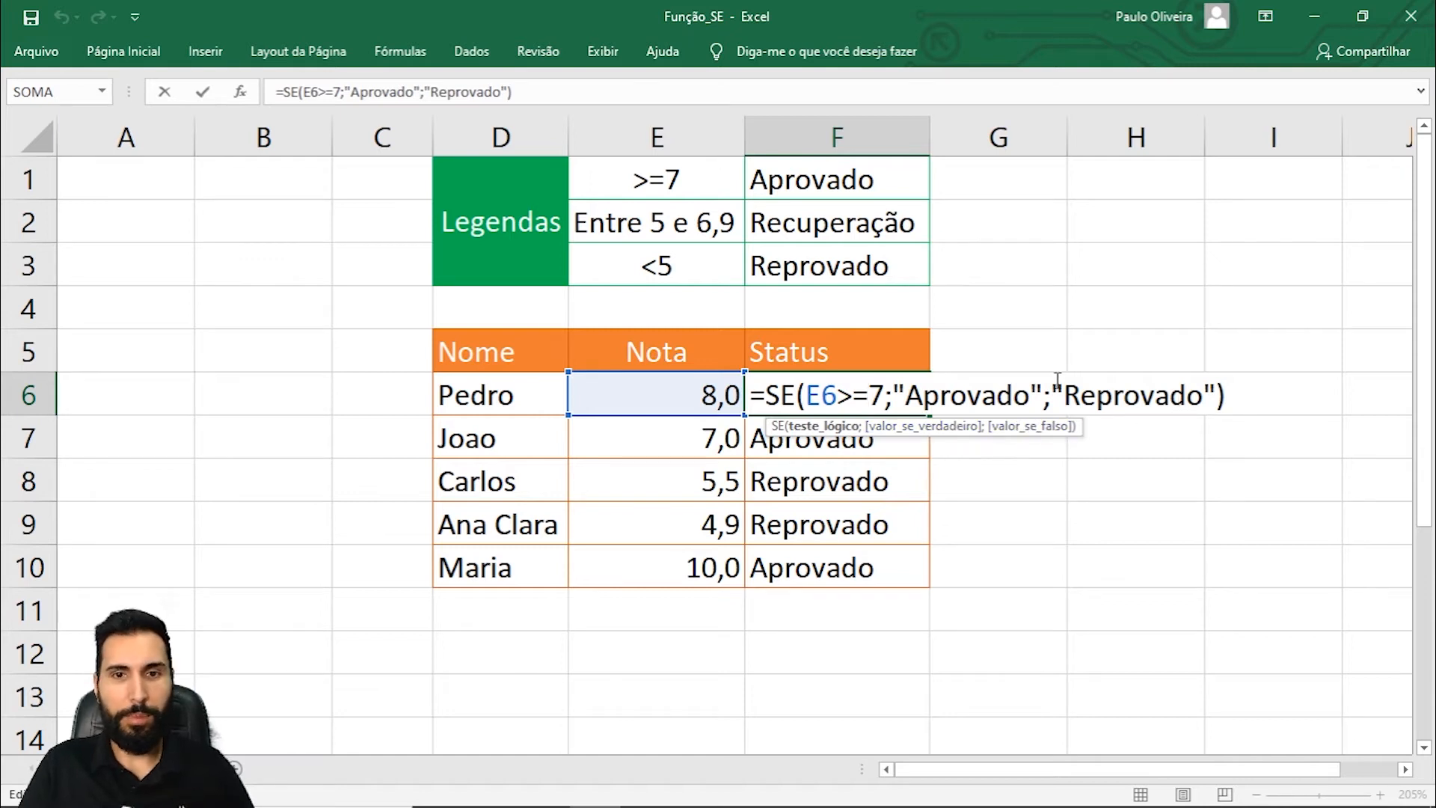
key(ctrl+Return)
key(Delete)
Start an SE formula in F6 that tests E6>=7 and returns "Aprovado" when true.
text(=)
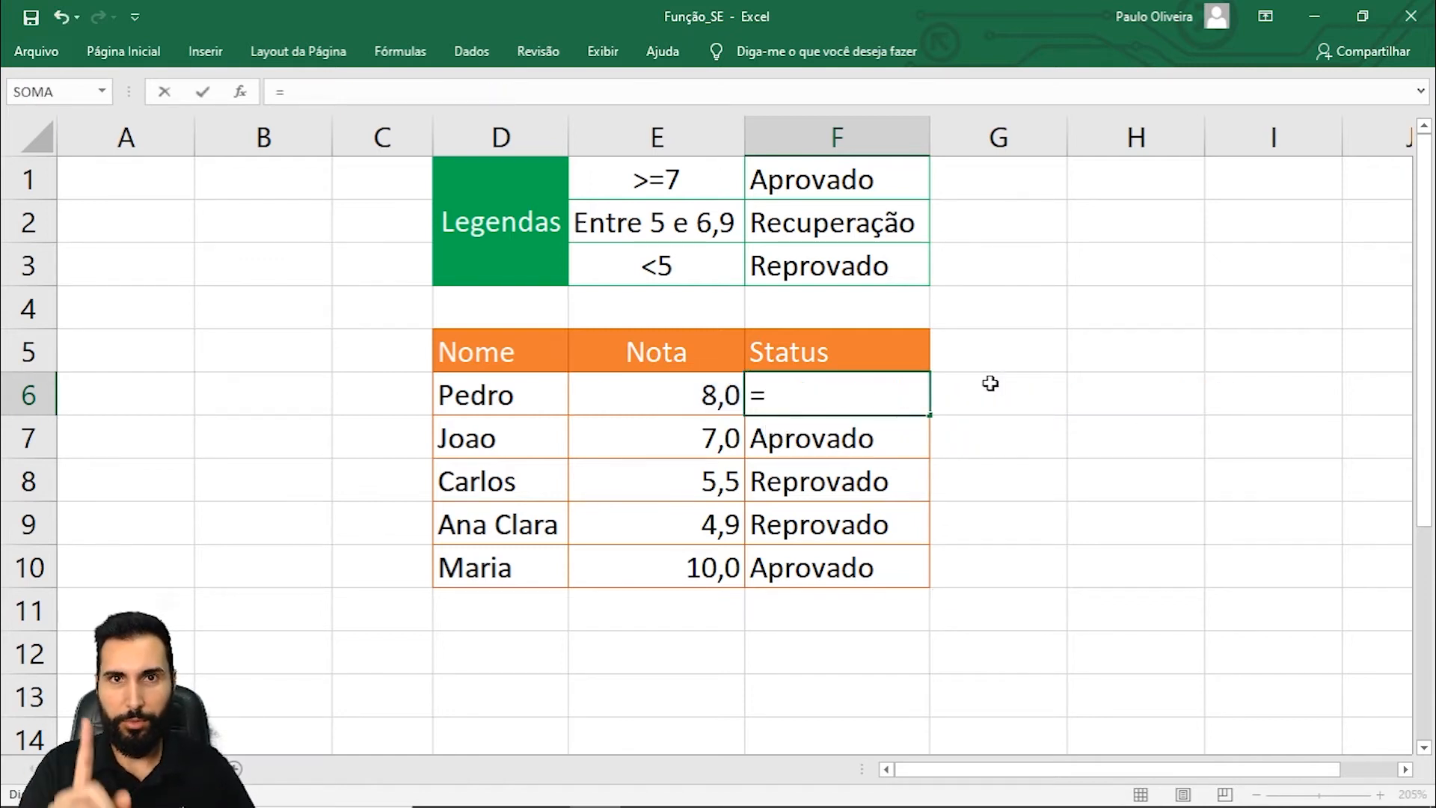
text(se)
key(Tab)
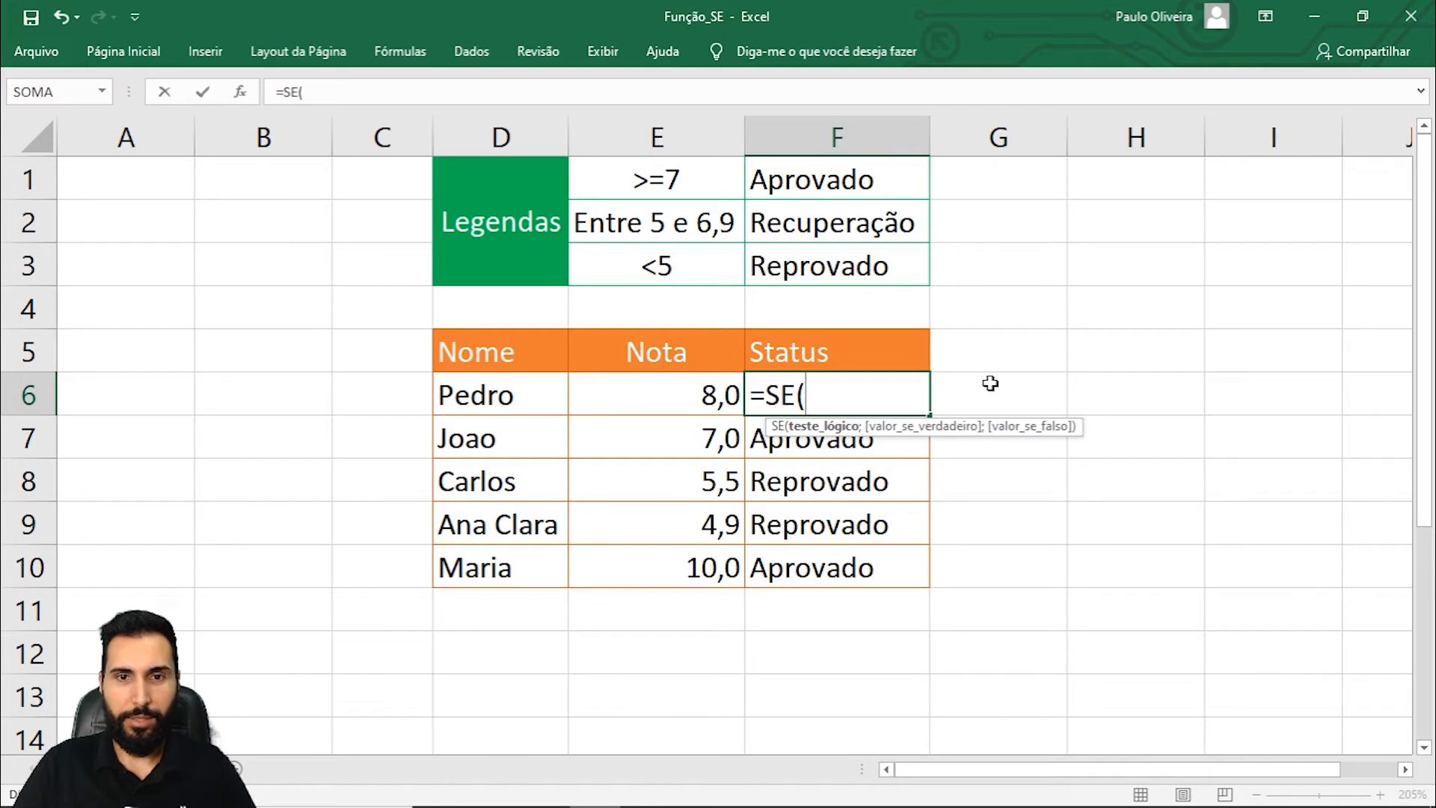
click(670, 400)
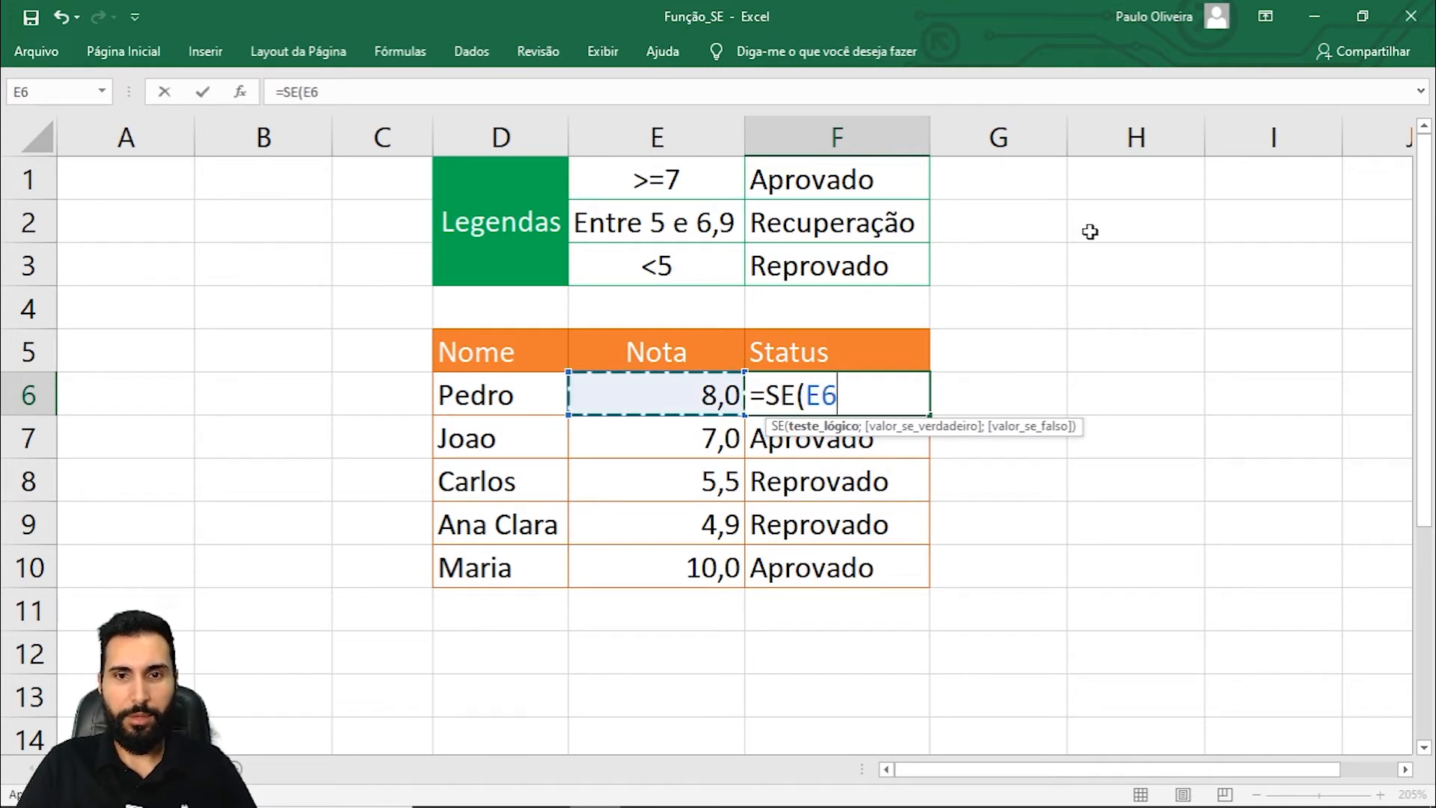
text(>=)
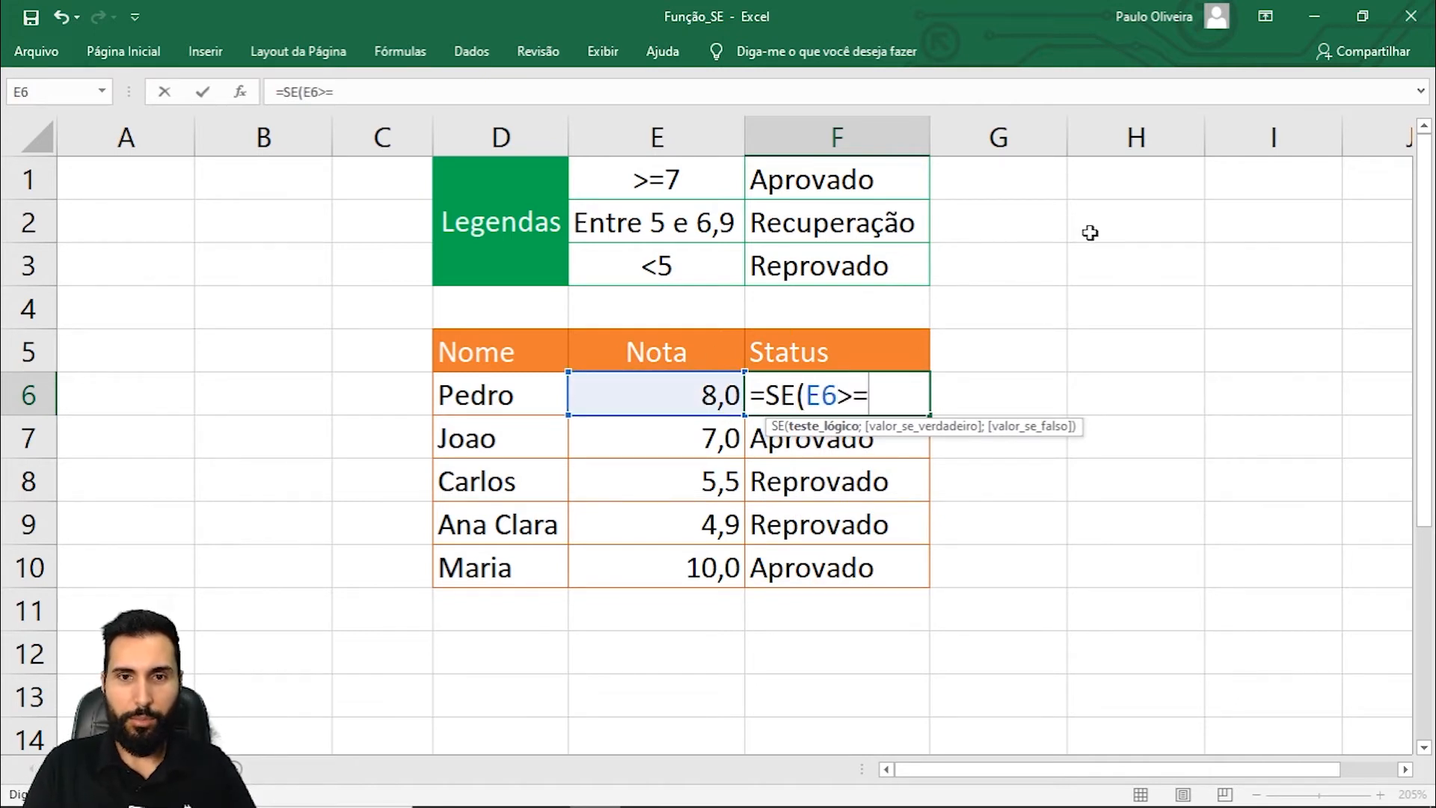
text(7;")
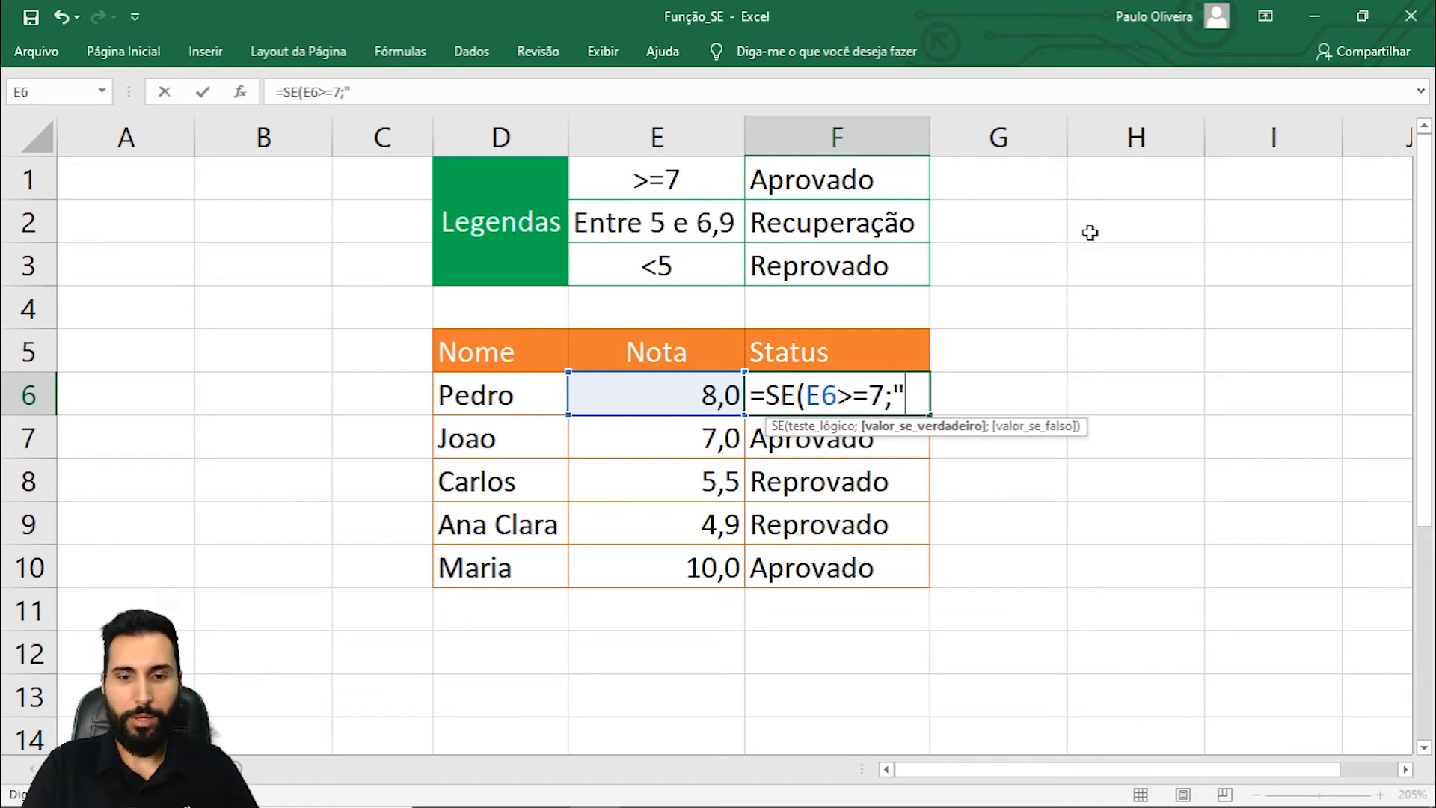
text(Aprovado)
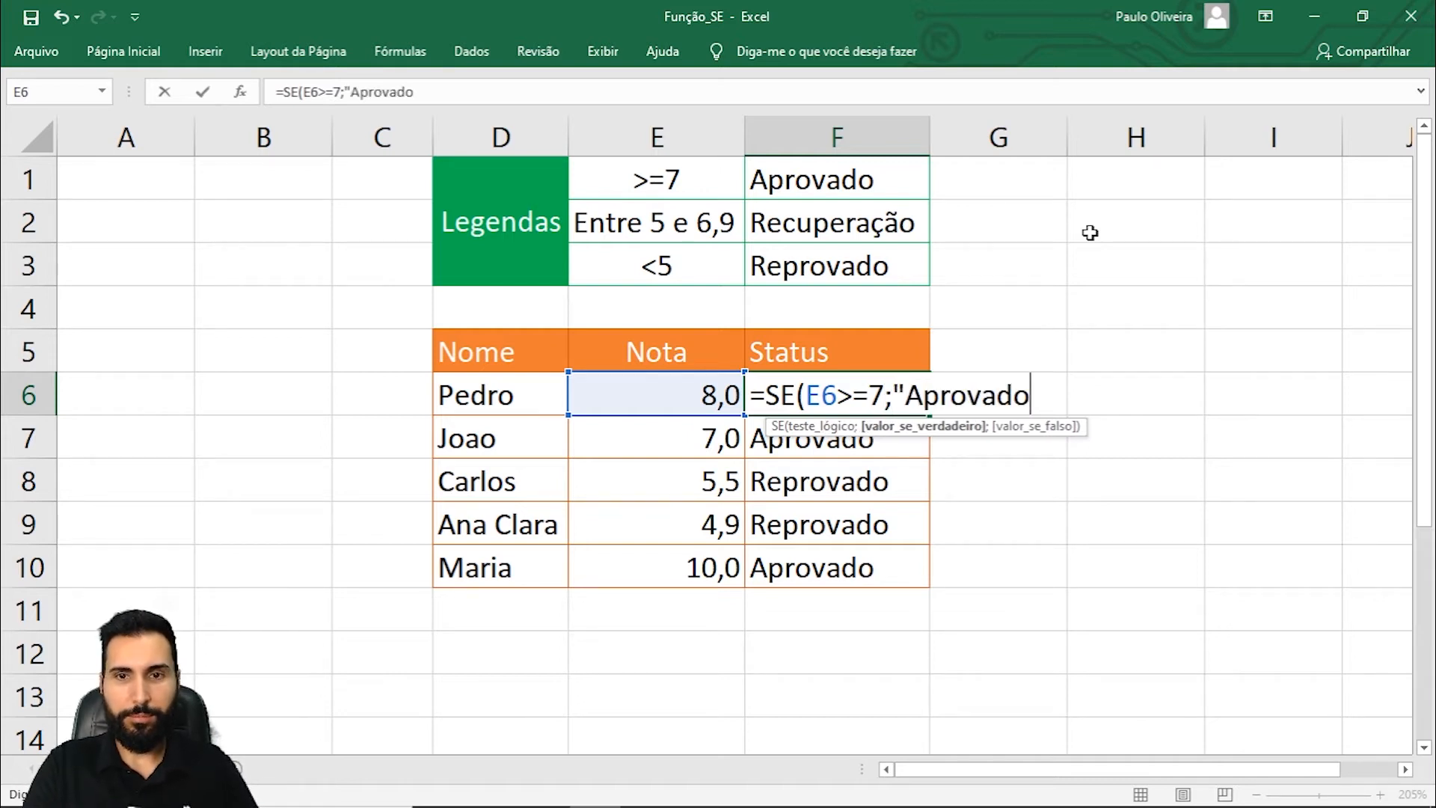
text(";)
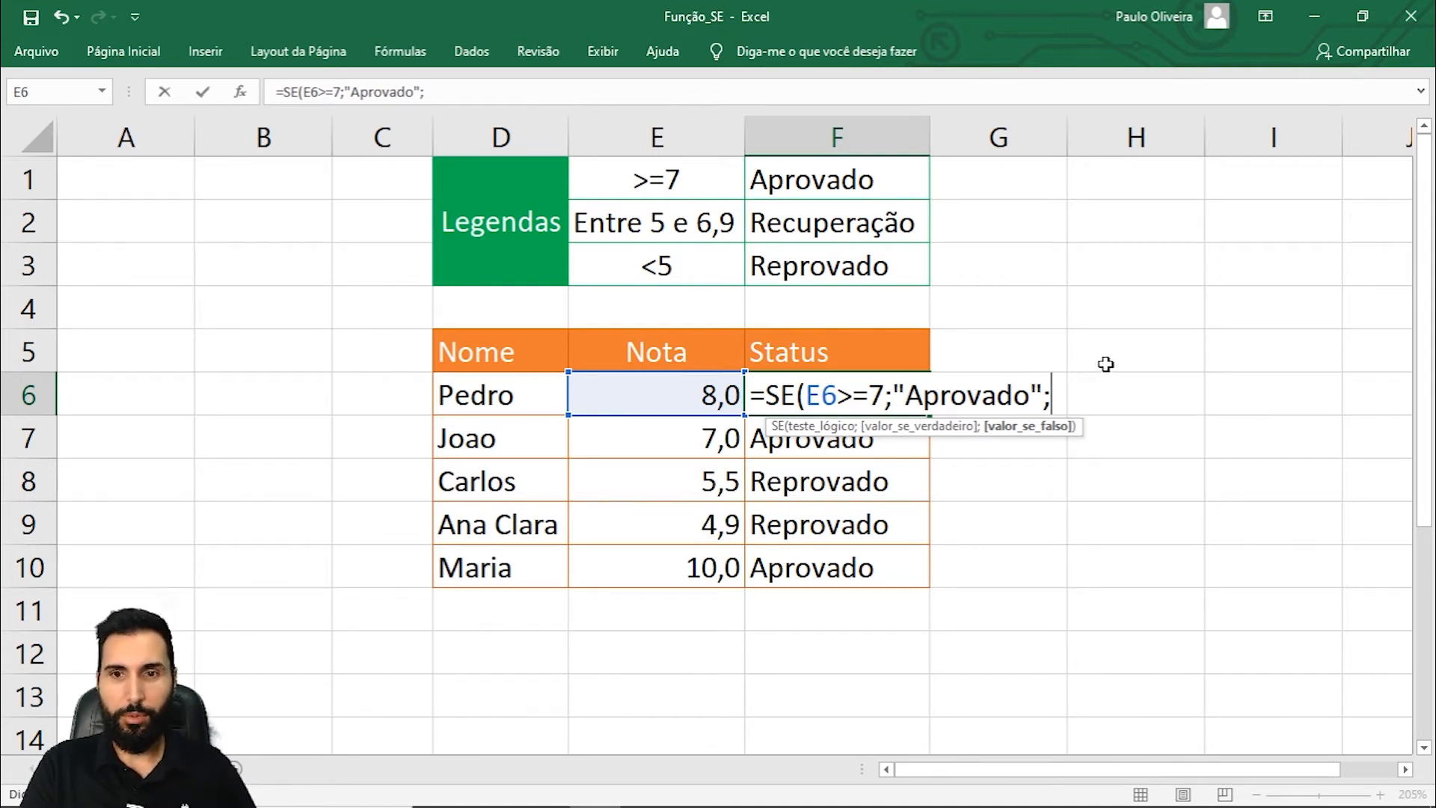
Nest a second SE as the value-if-false argument, testing E6>=5 and returning "Recuperação" if true or "Reprovado" if false.
text(se)
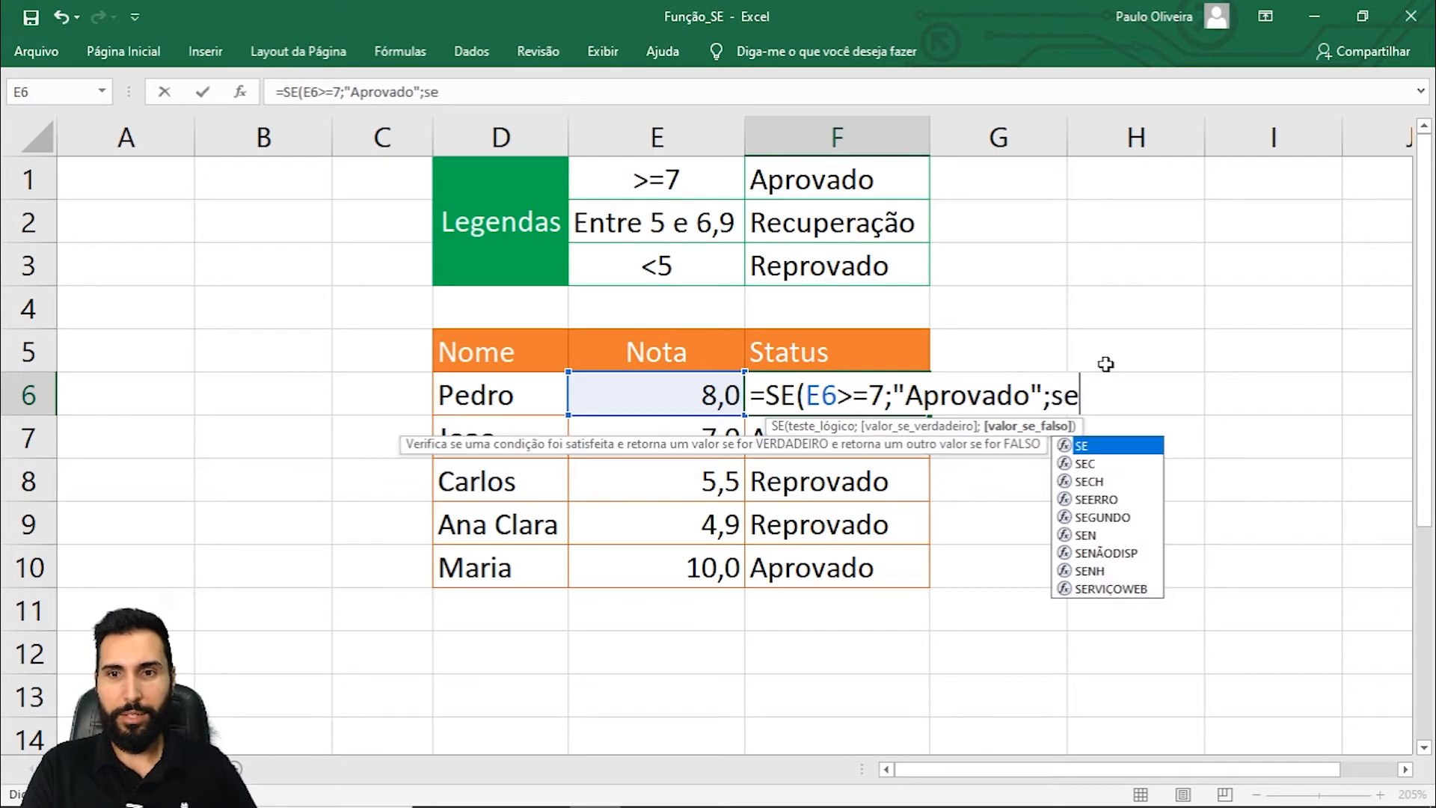
text(()
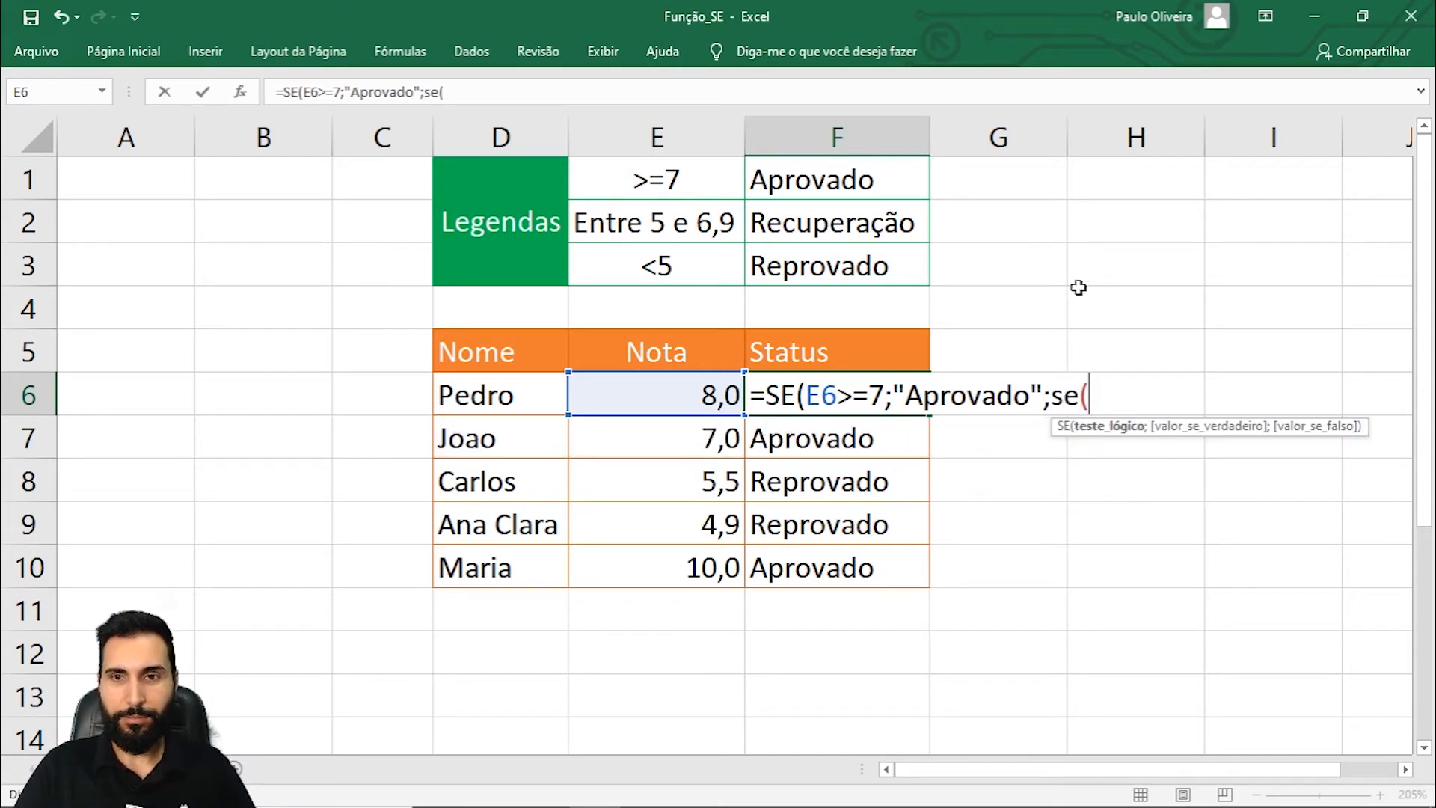
click(662, 395)
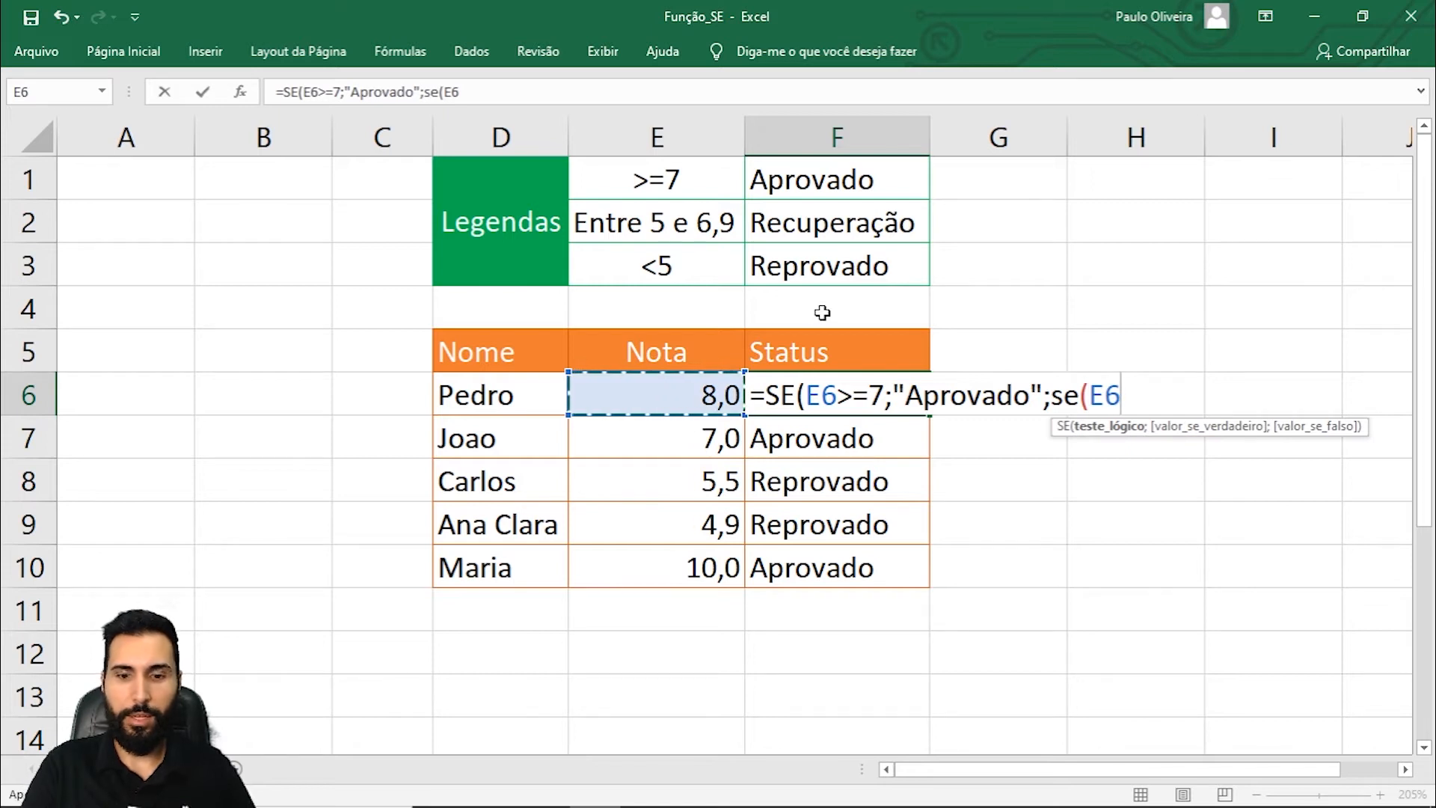
text(>=5)
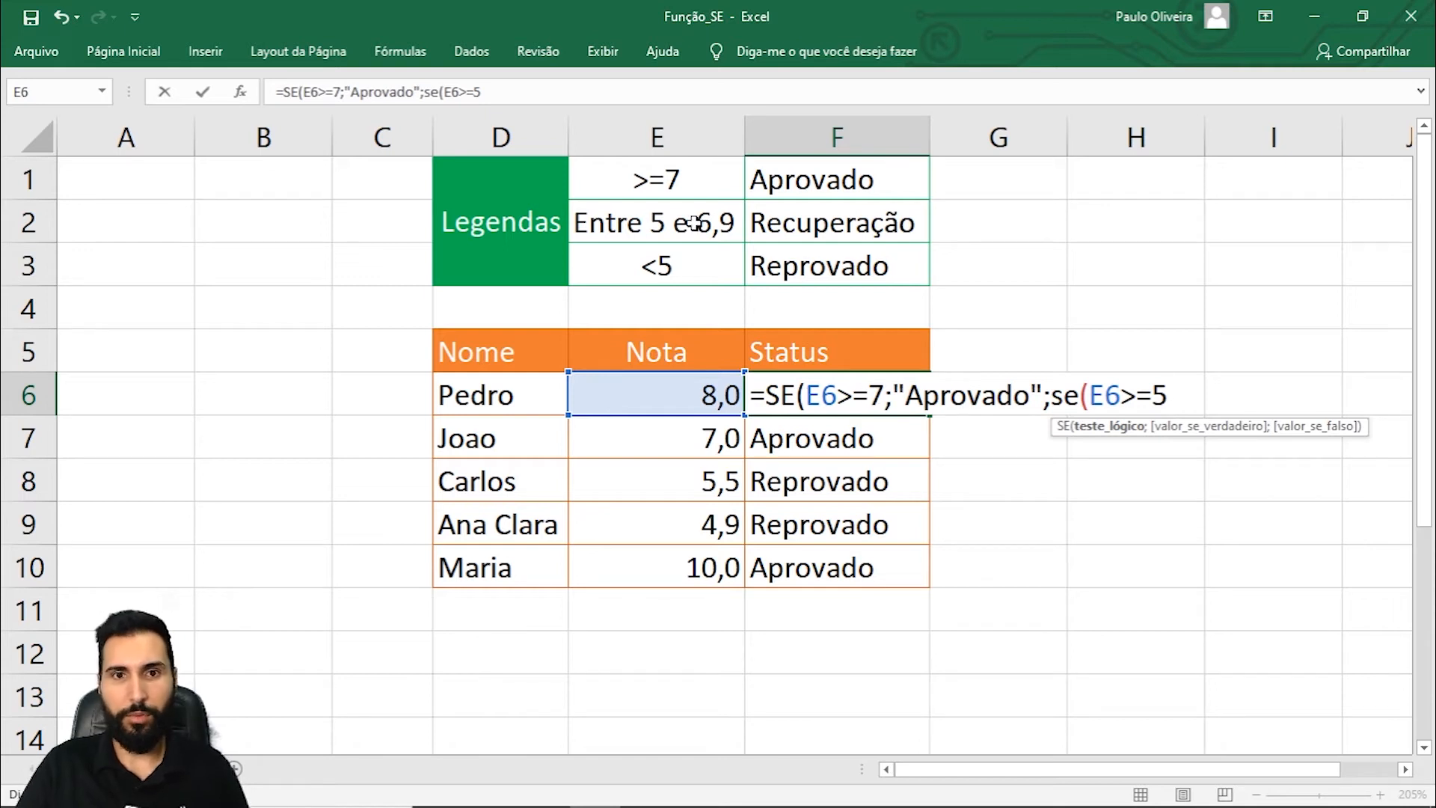
text(;"Recu)
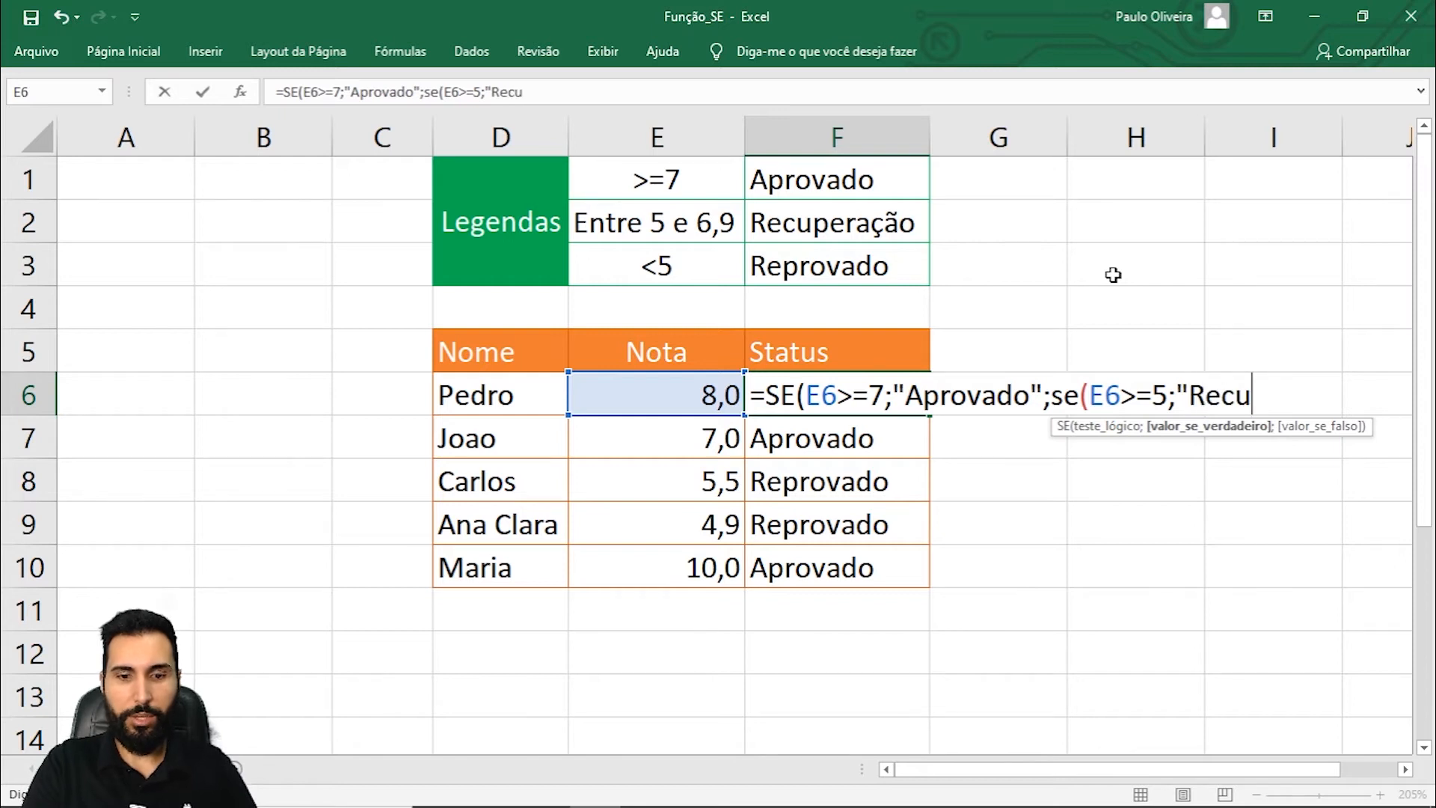
text(peração)
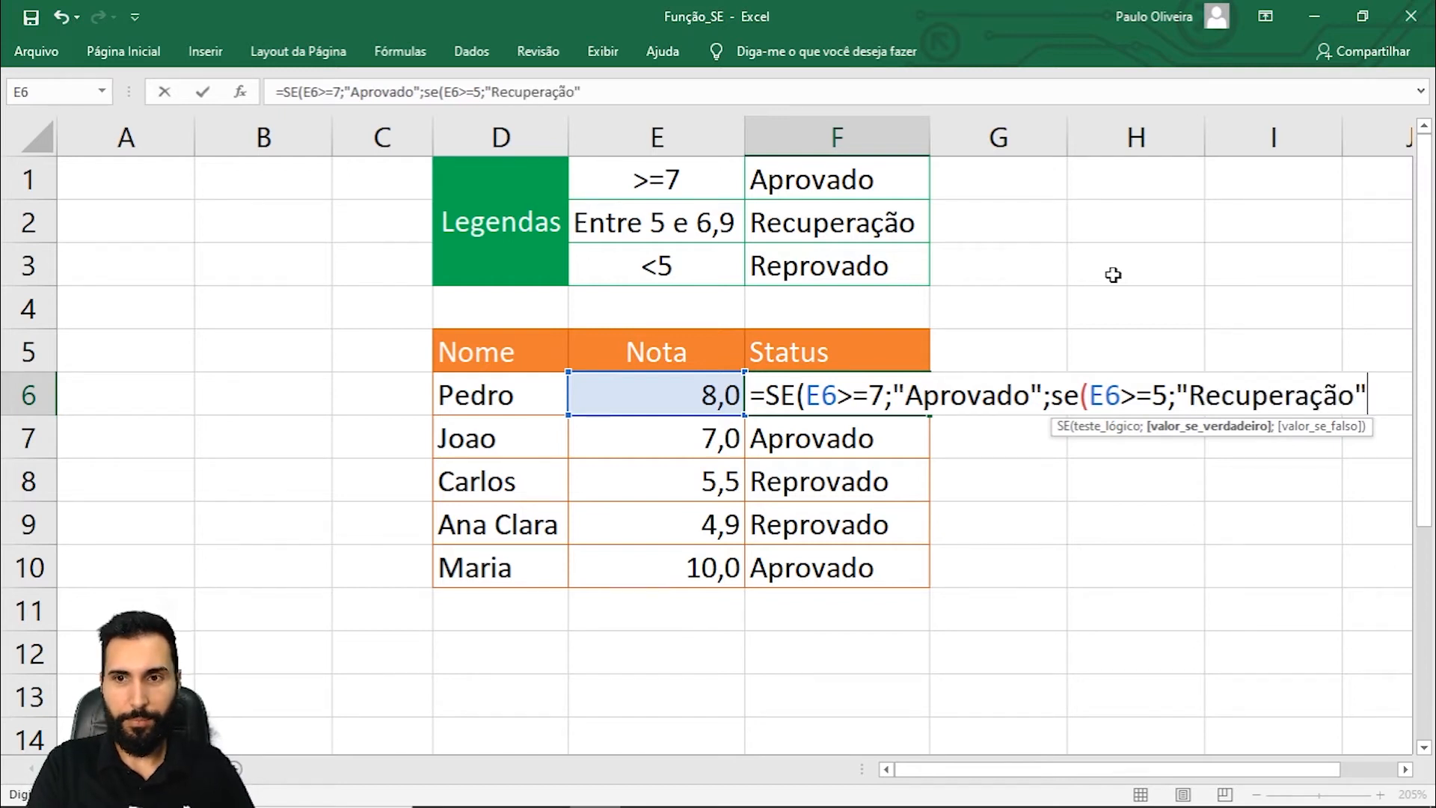
text(";)
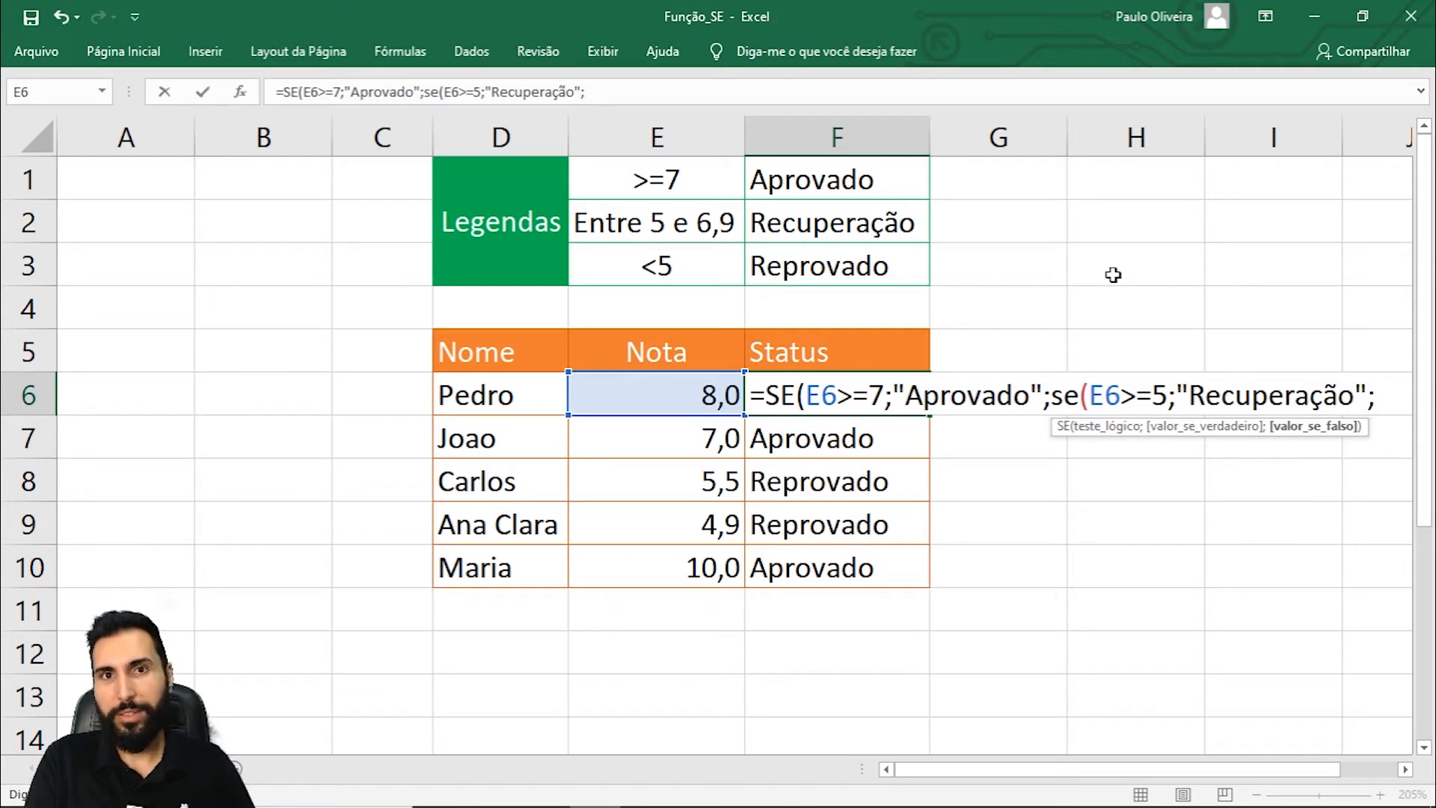
text("Reprovado")
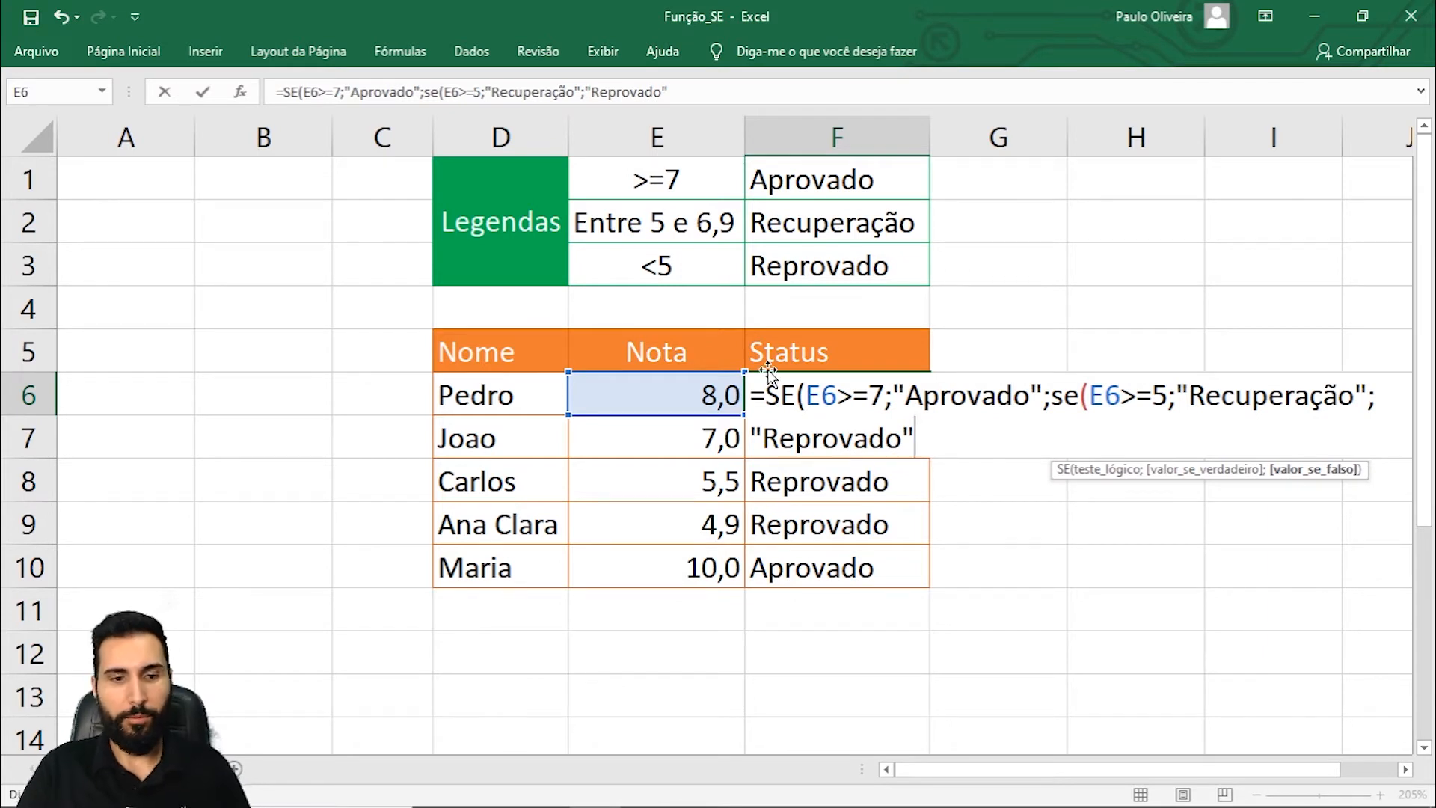
text())
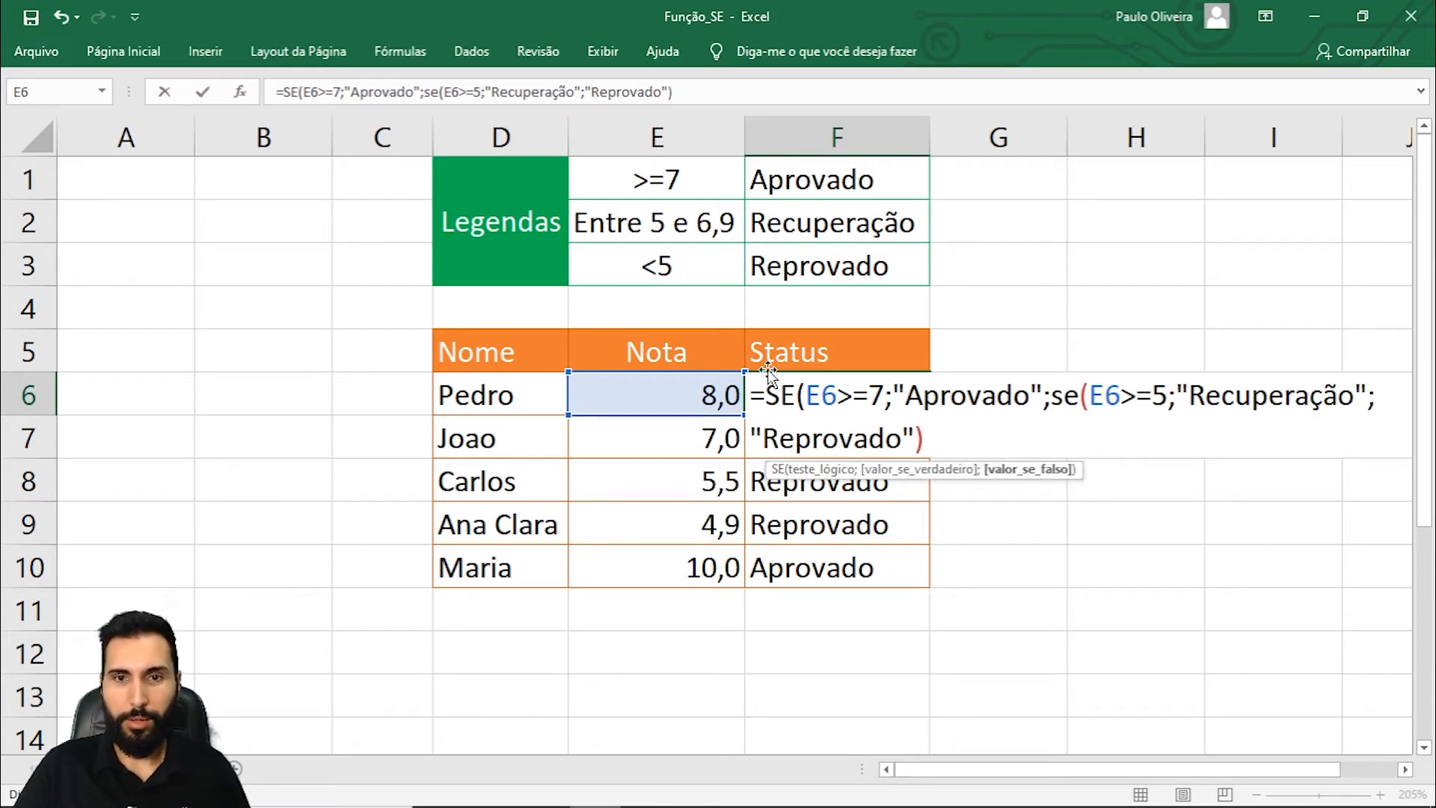
Review the nested SE block, close the outer SE function with its own parenthesis and confirm the F6 formula.
double_click(1063, 395)
drag(1107, 421, 1126, 433)
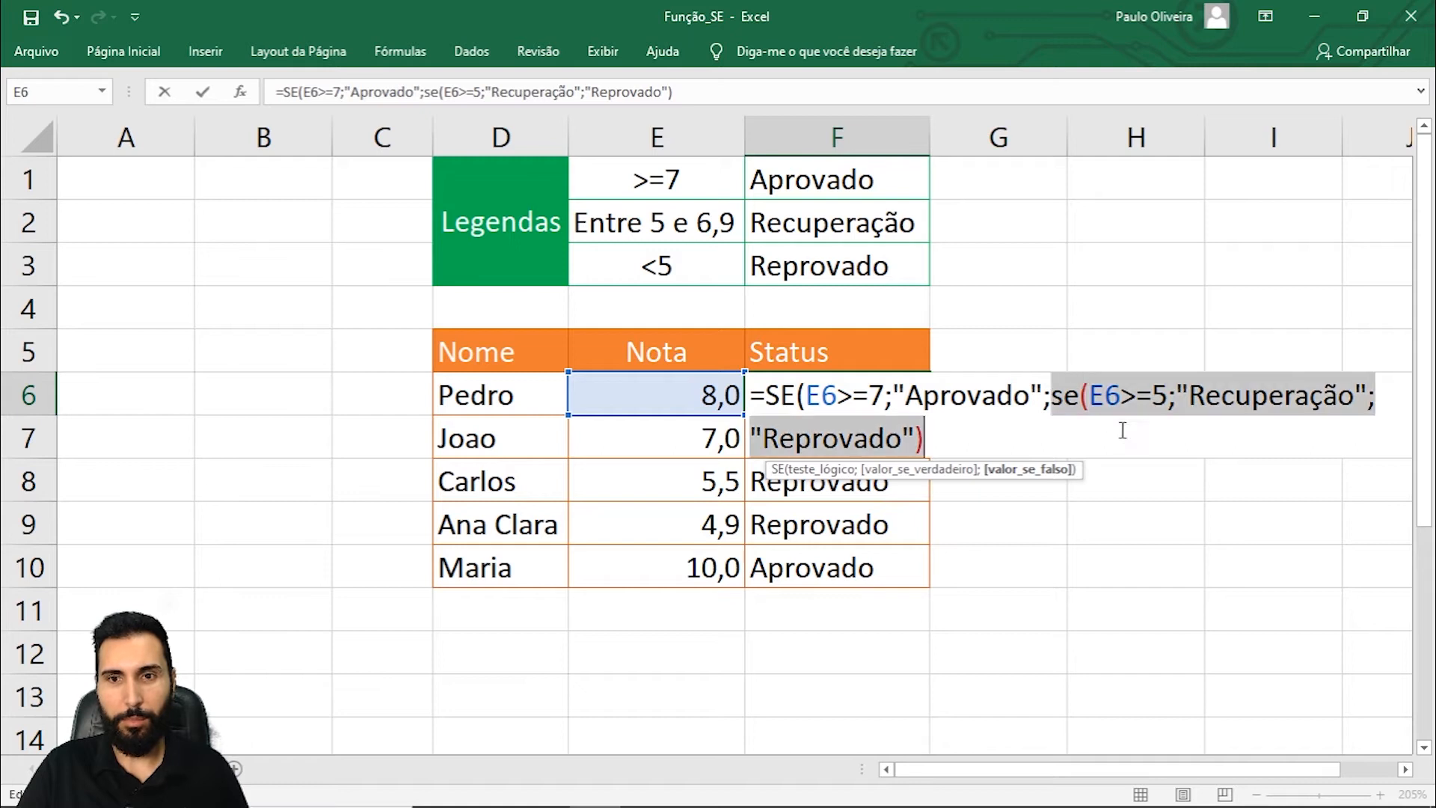
click(1063, 389)
drag(1051, 393, 1107, 432)
click(1038, 440)
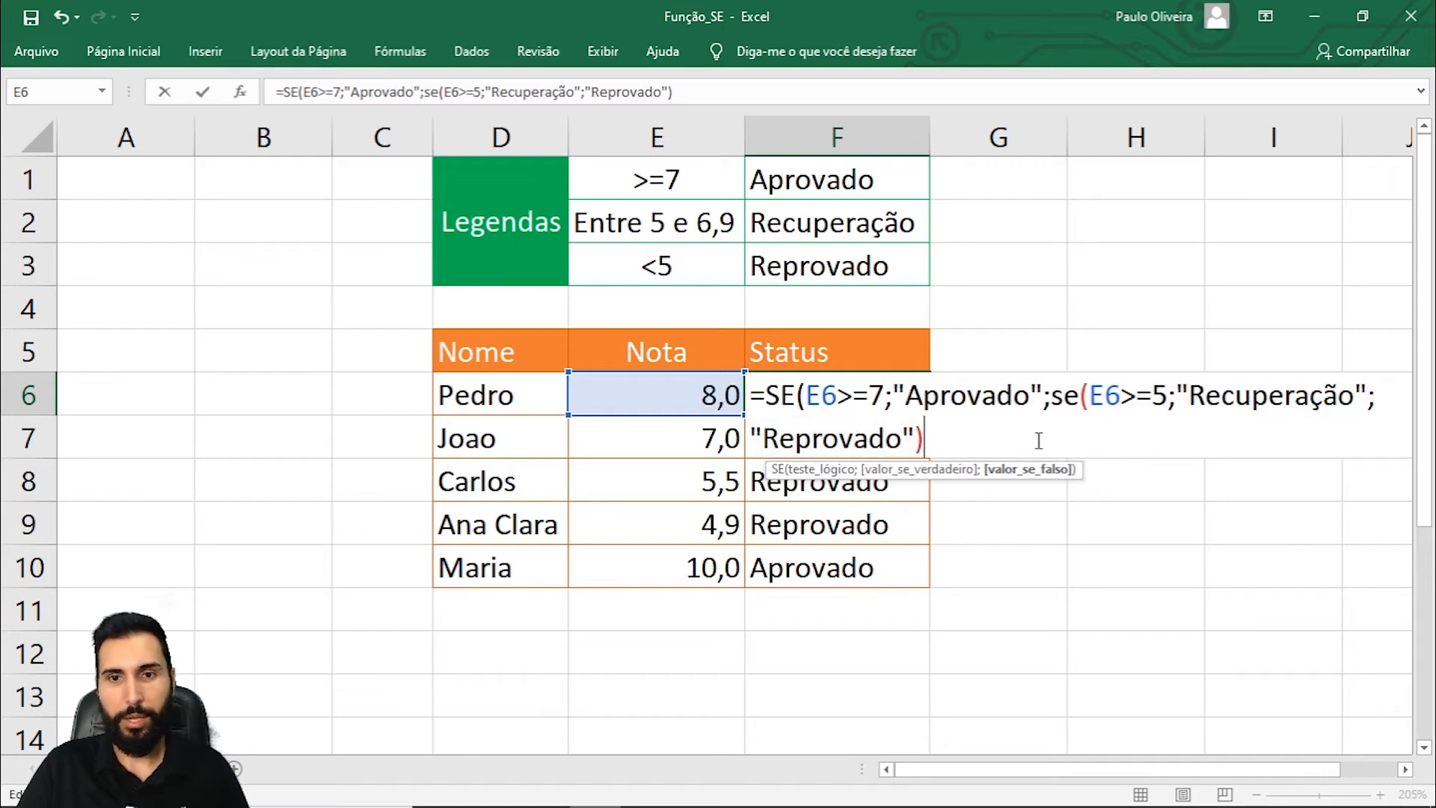
text())
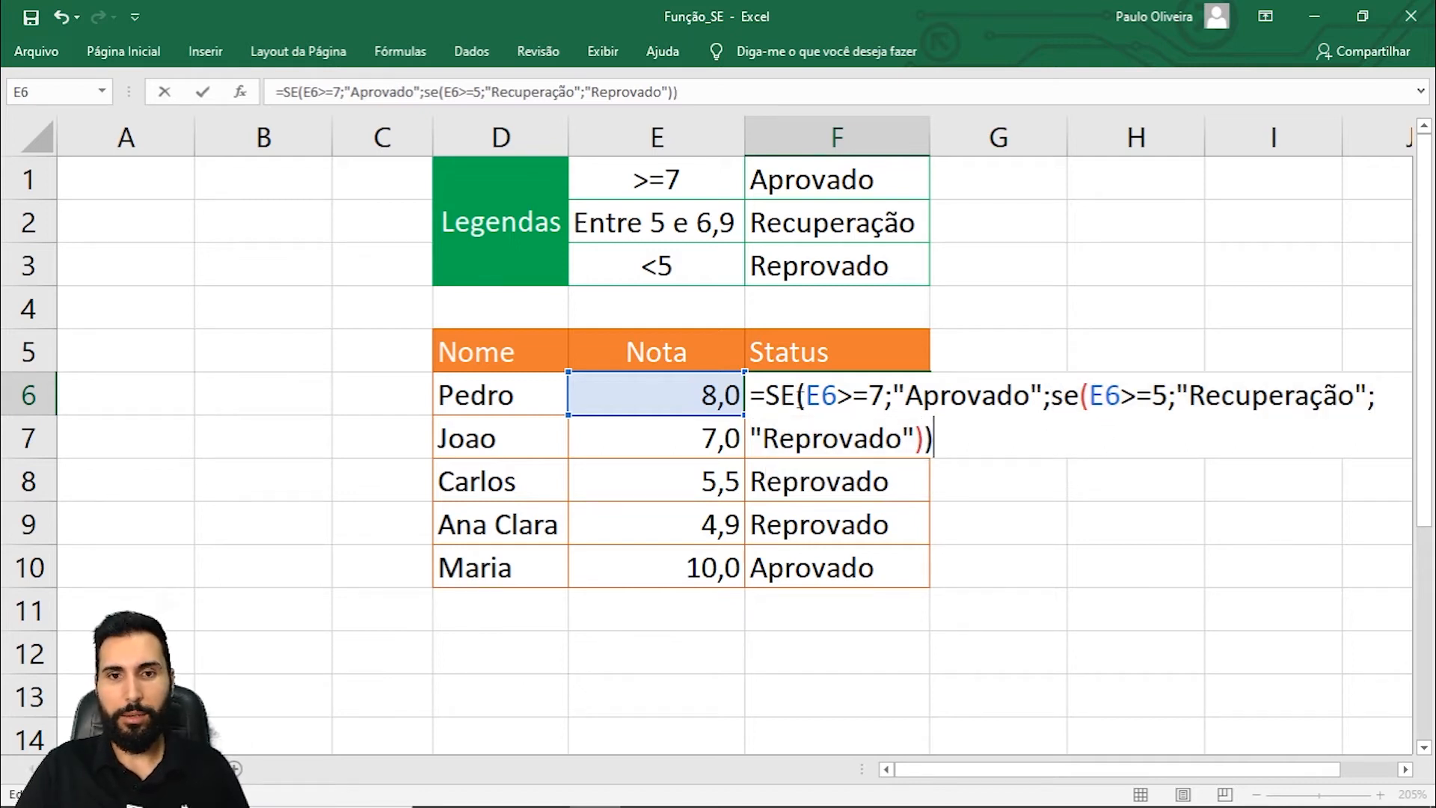
drag(765, 395, 807, 394)
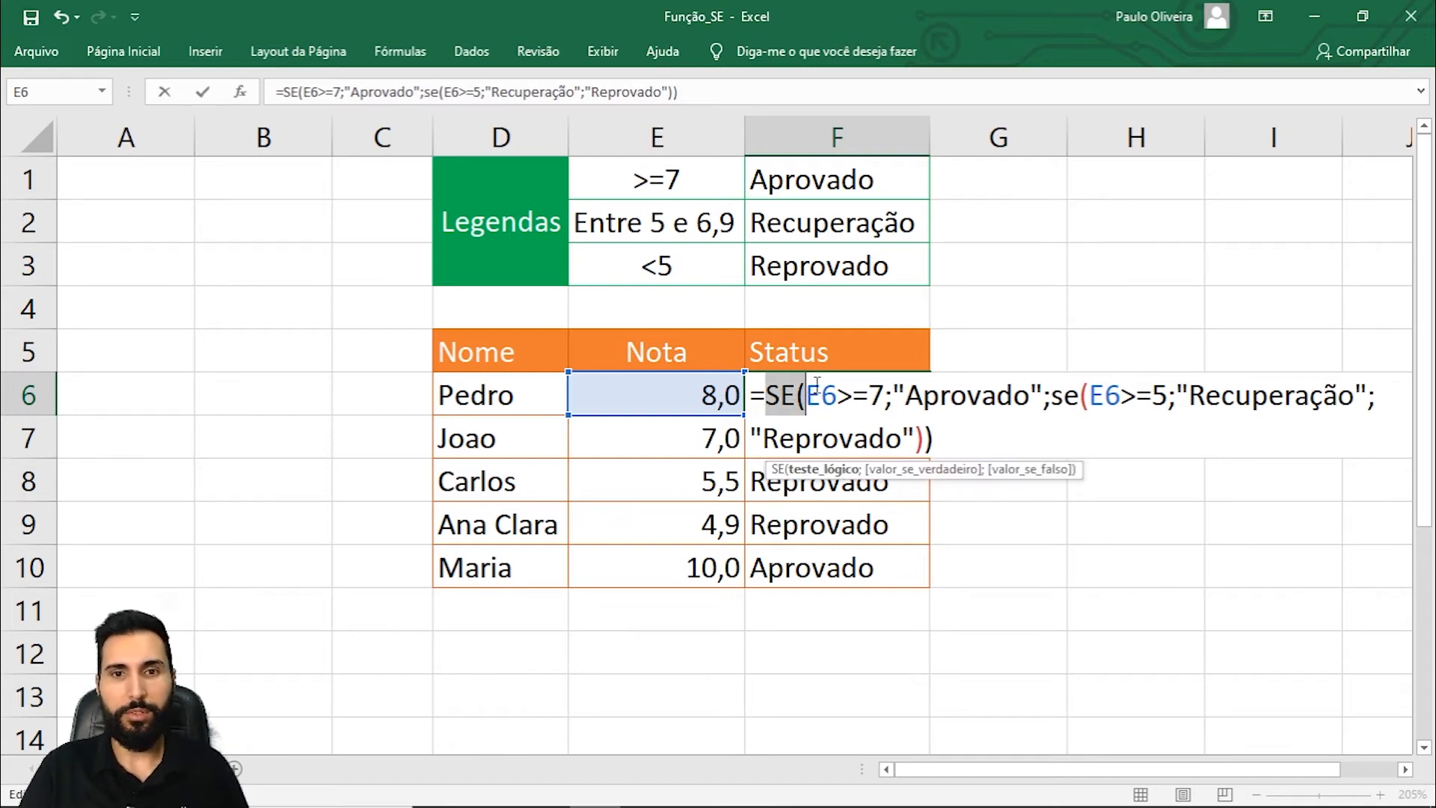
key(Return)
Fill the nested SE formula from F6 down to F10 and check each row's status against its grade.
click(830, 404)
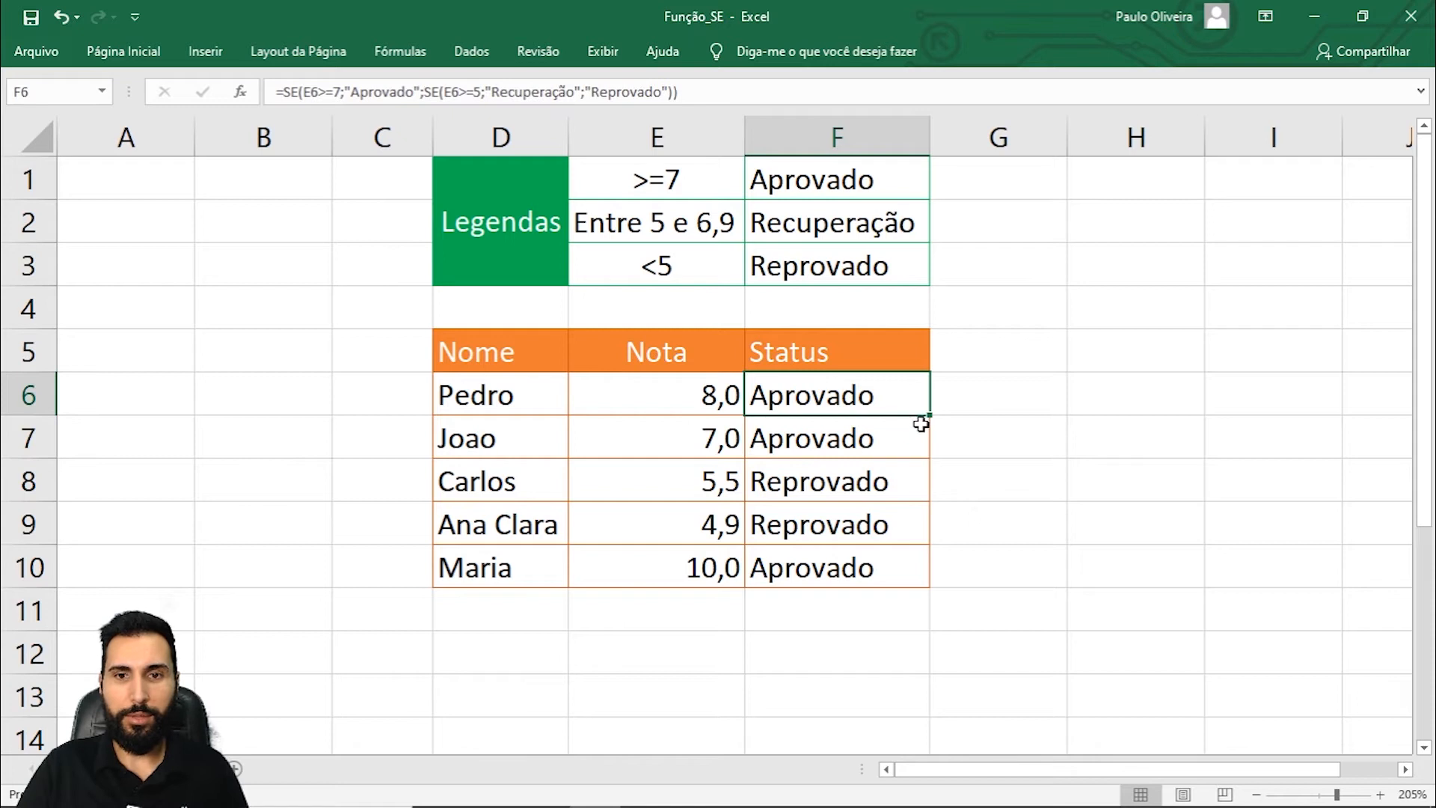
drag(927, 416, 922, 575)
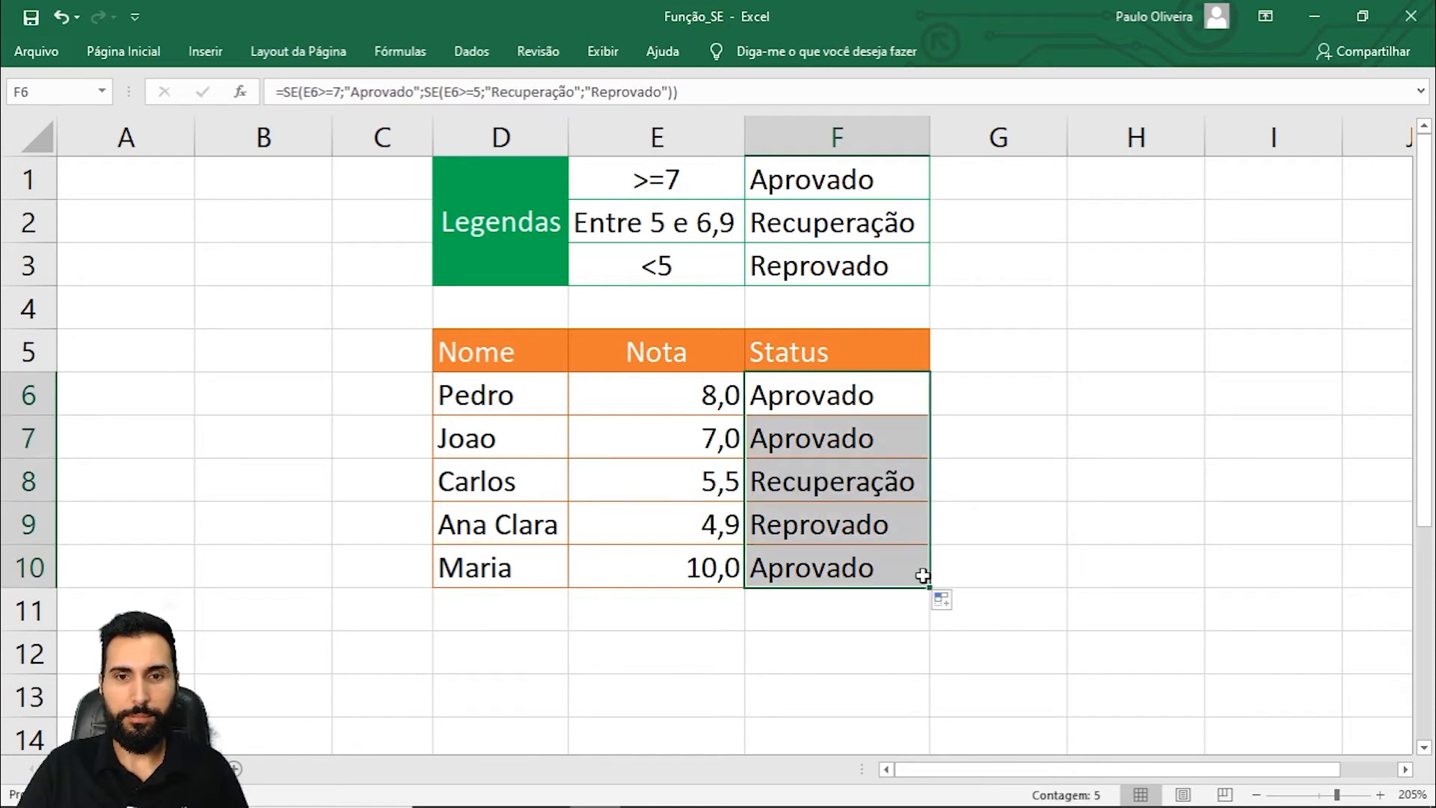
drag(682, 393, 797, 438)
drag(683, 481, 853, 481)
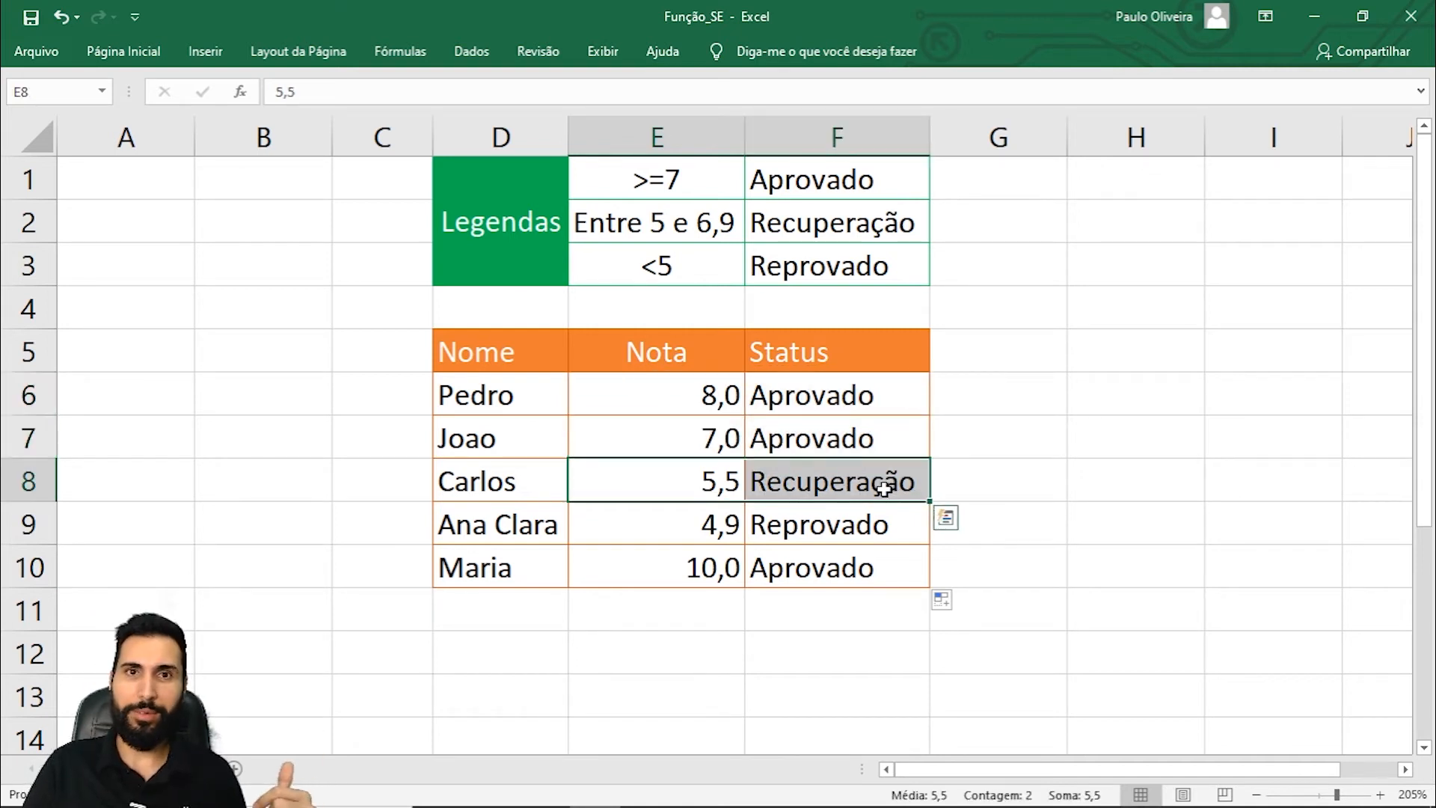
drag(656, 528, 799, 527)
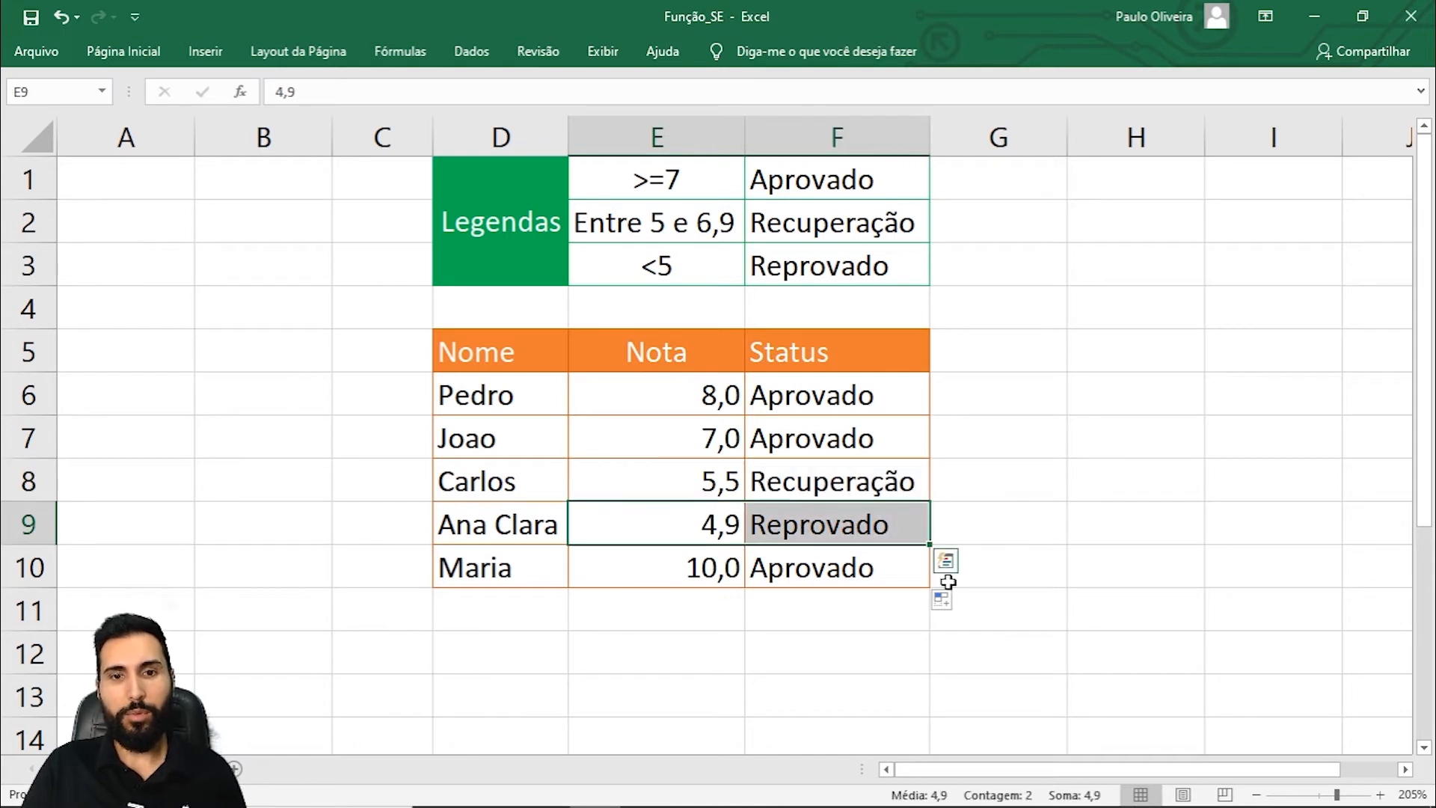
drag(693, 561, 907, 576)
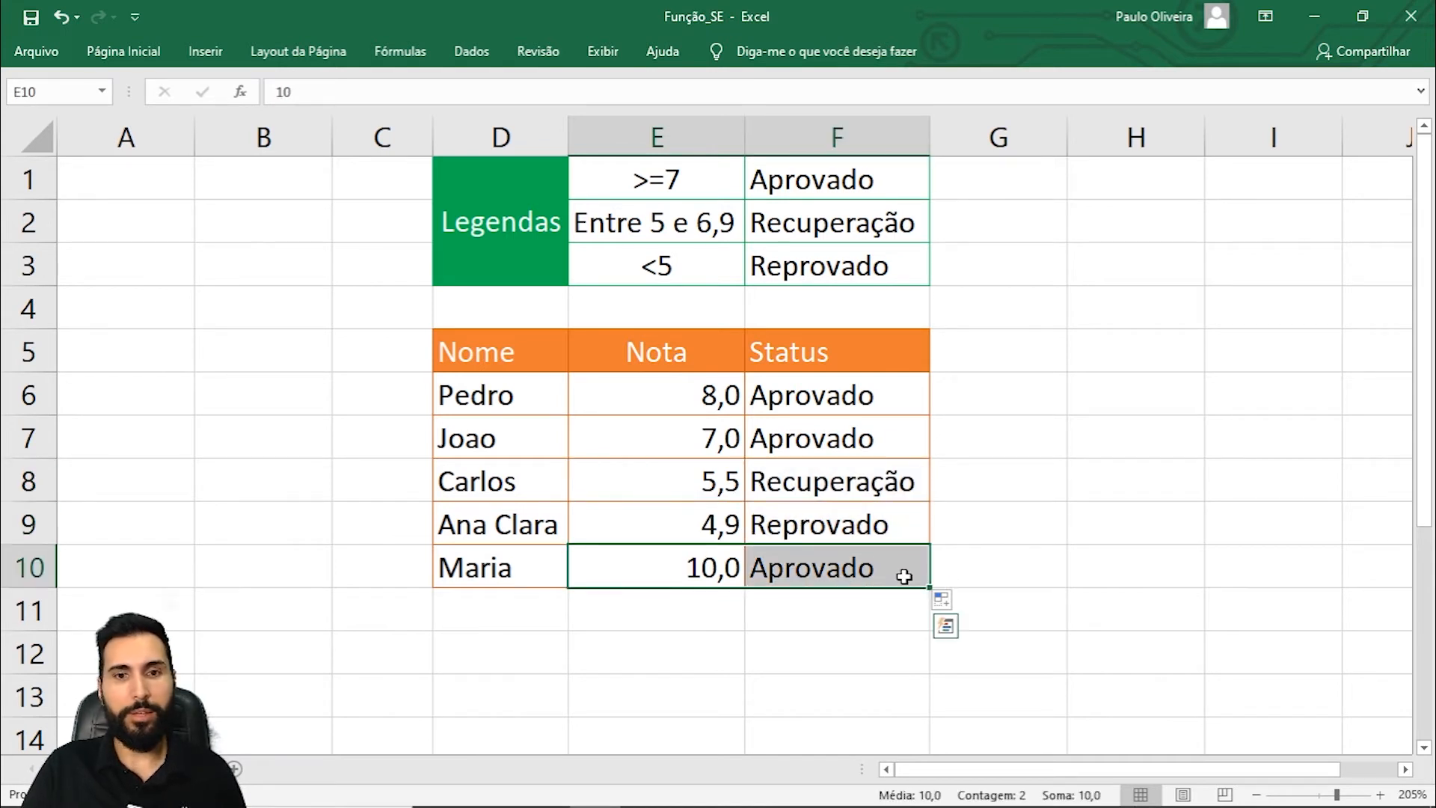
Examine how the F6 formula combines the "Aprovado" test with the nested "Recuperação" test, leaving the formula as it is.
click(831, 400)
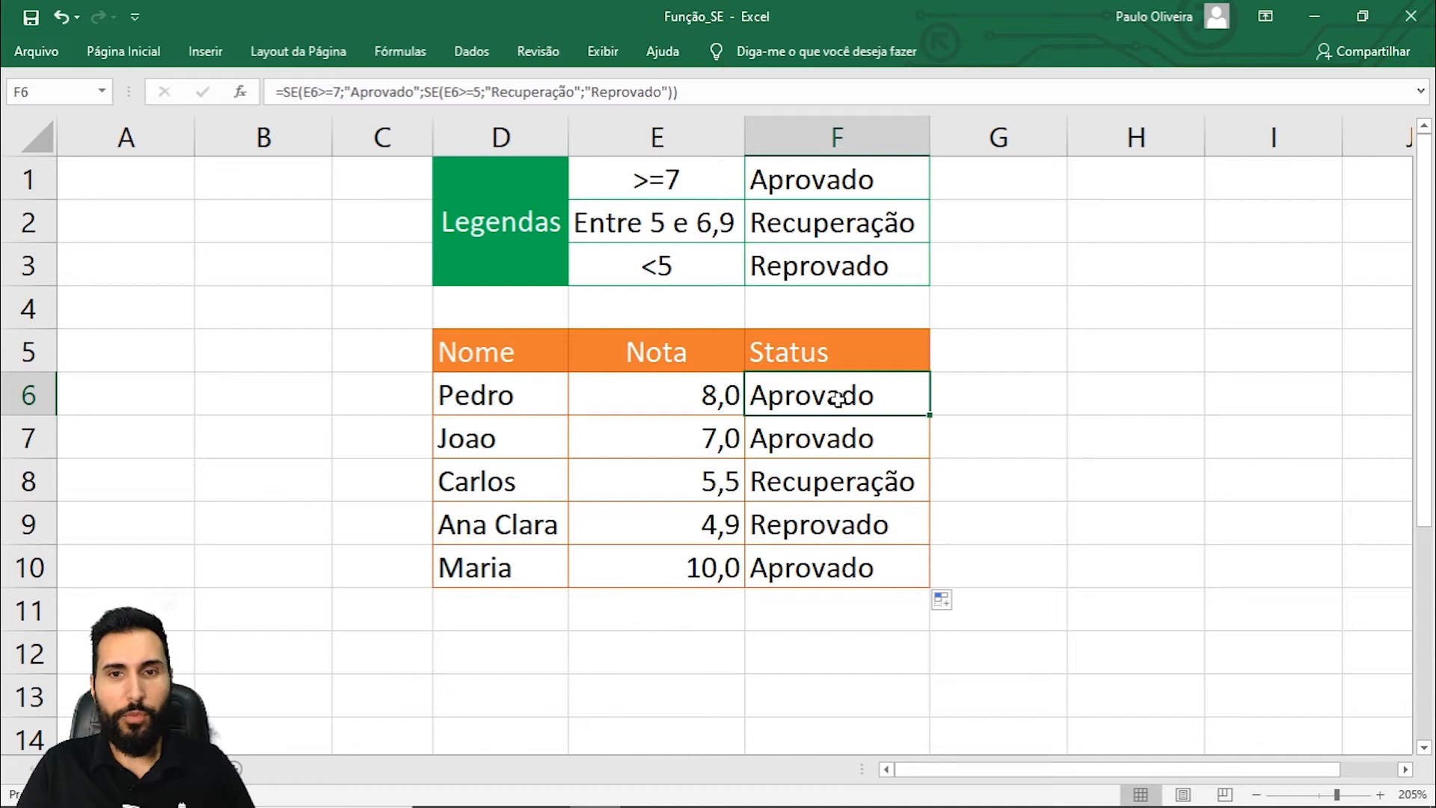
double_click(832, 400)
click(871, 402)
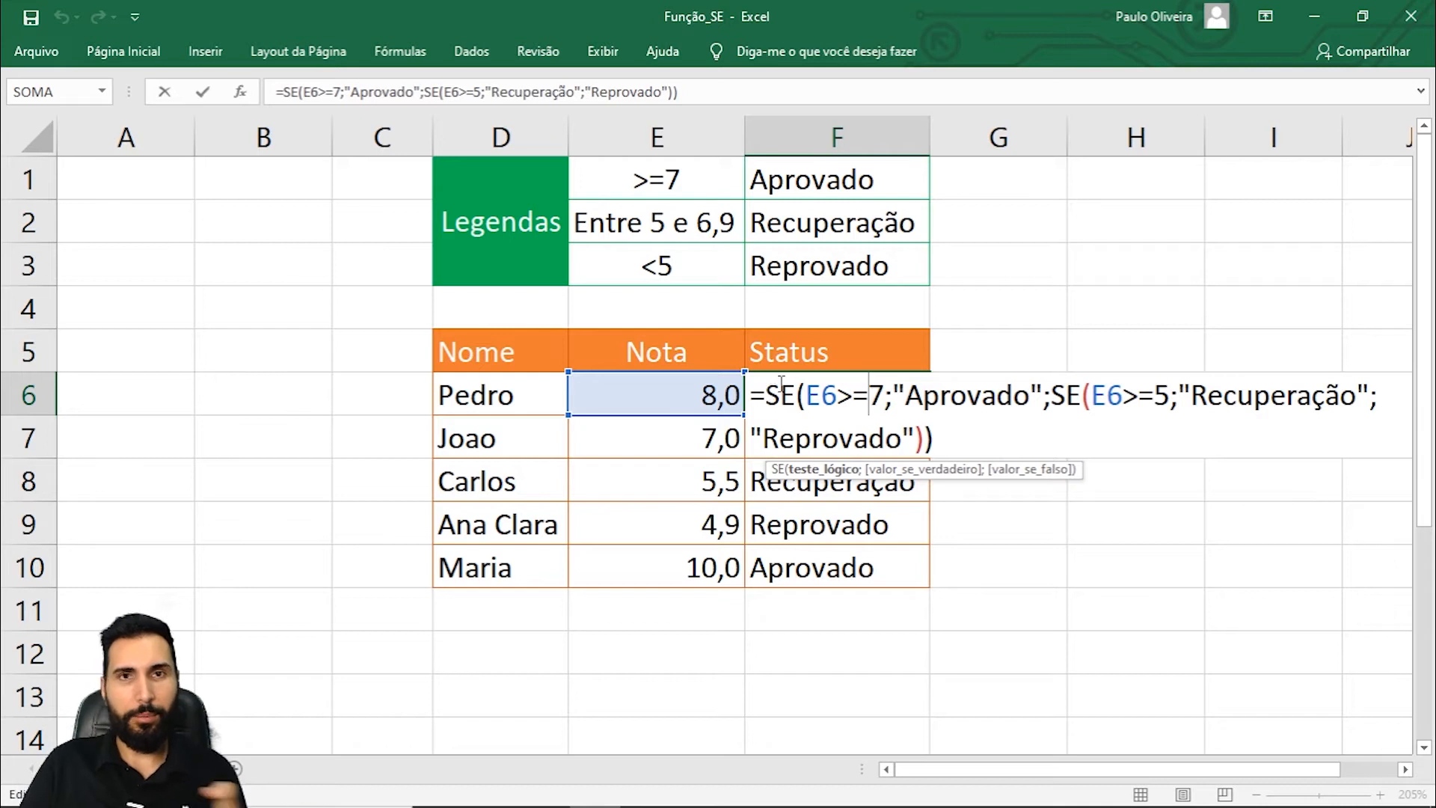
drag(769, 395, 1051, 387)
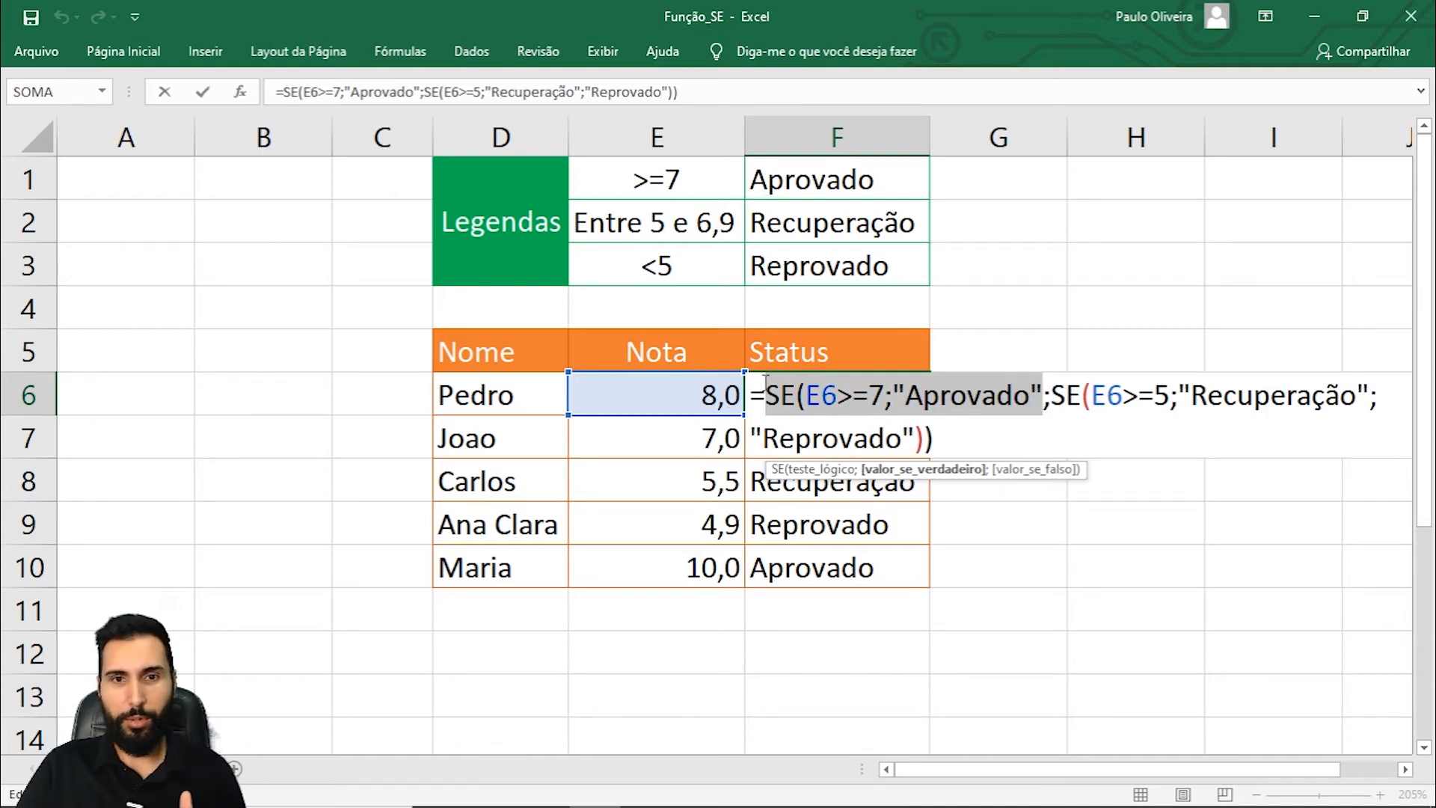
click(1064, 397)
drag(1053, 397, 1379, 395)
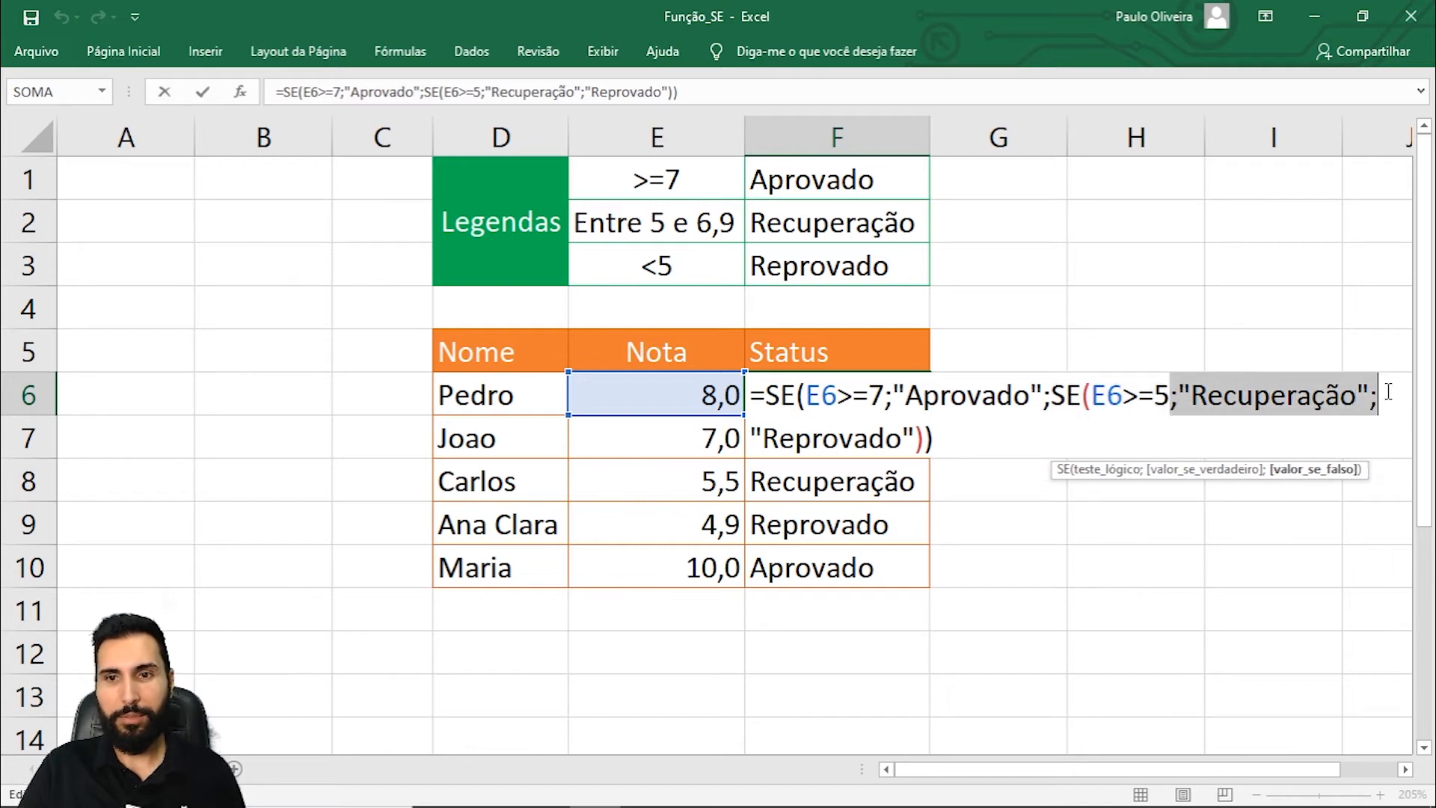
key(Return)
Examine in the F8 formula how the outer test E8>=7 passes to the nested test E8>=5 for the grade in E8.
click(804, 478)
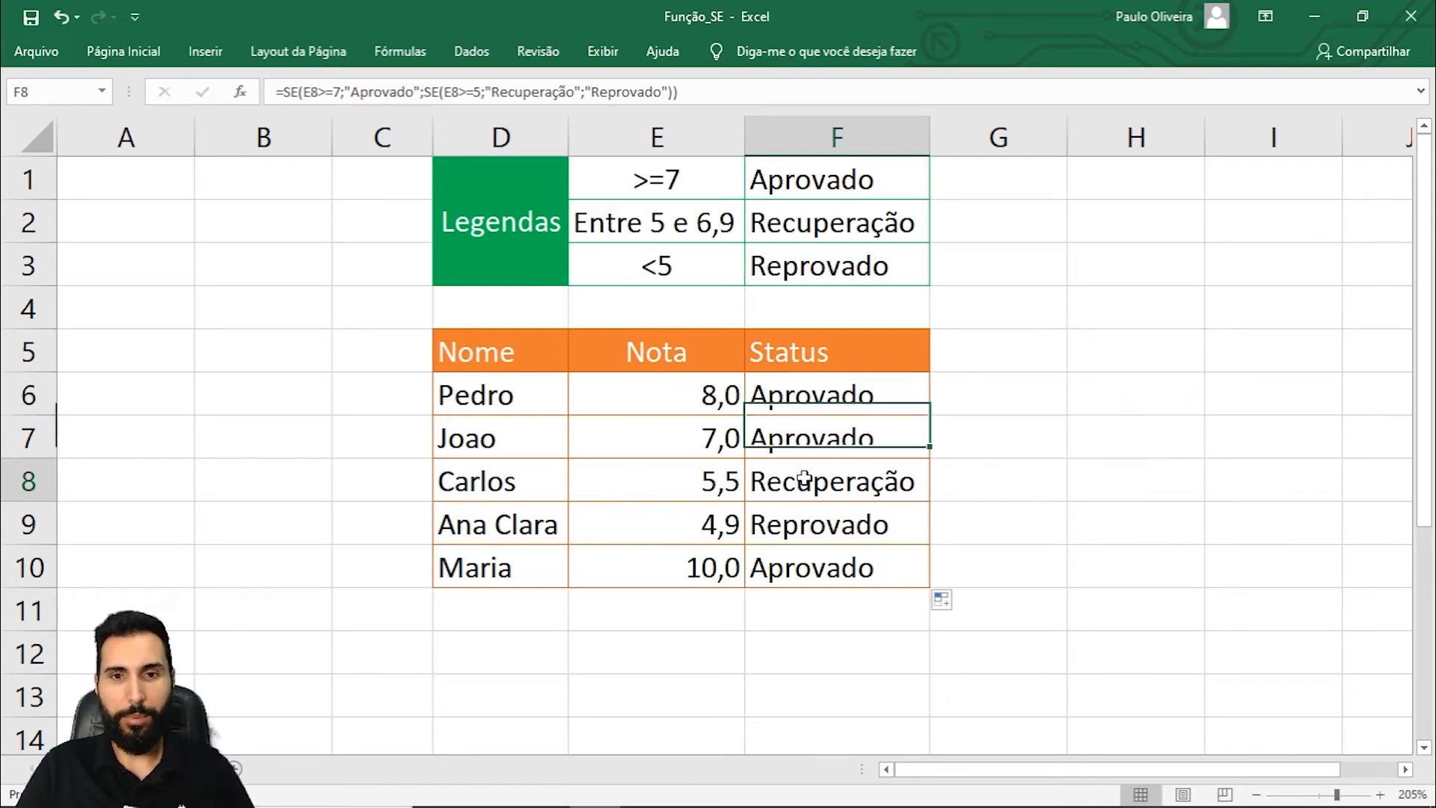
drag(669, 477, 862, 481)
click(862, 481)
double_click(860, 481)
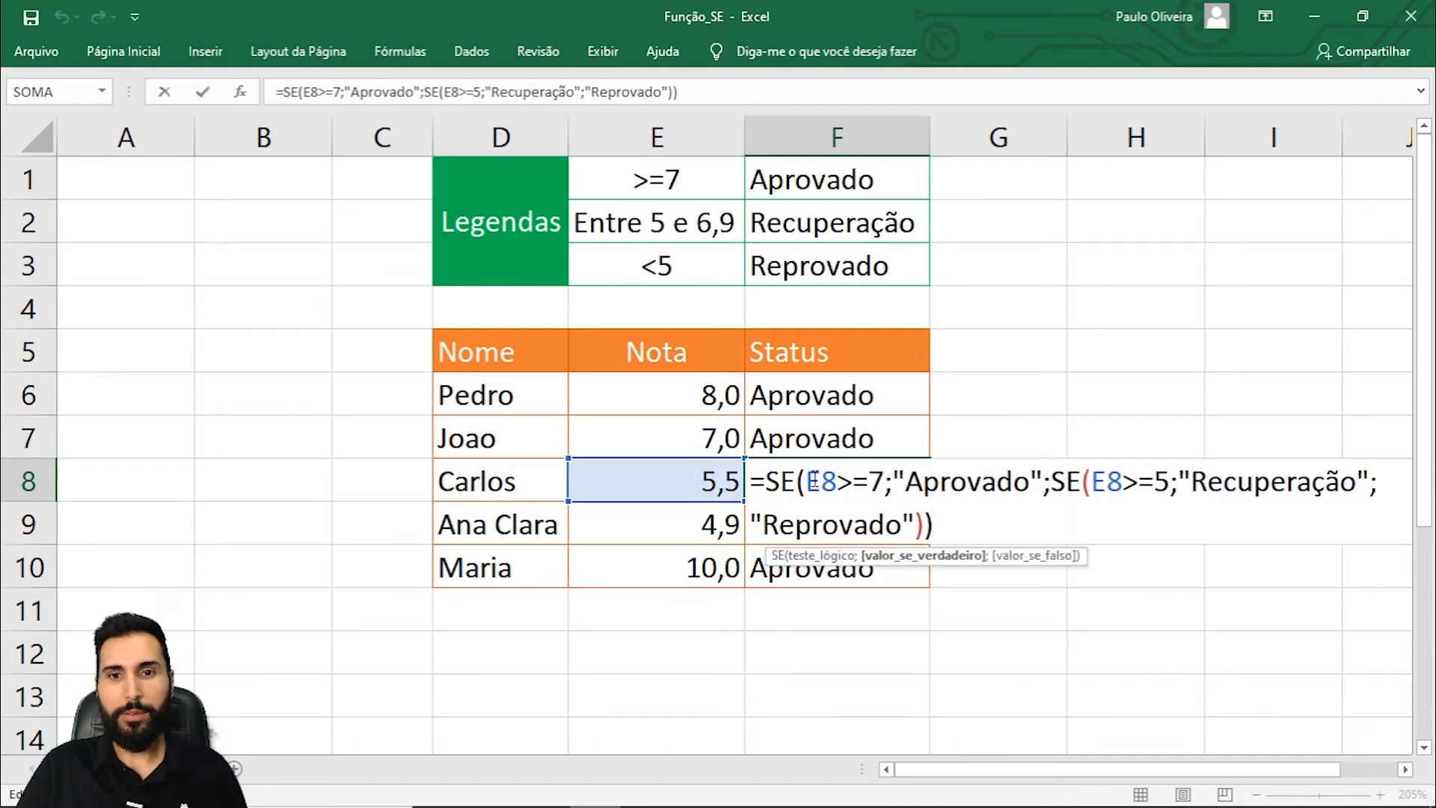
drag(765, 481, 952, 489)
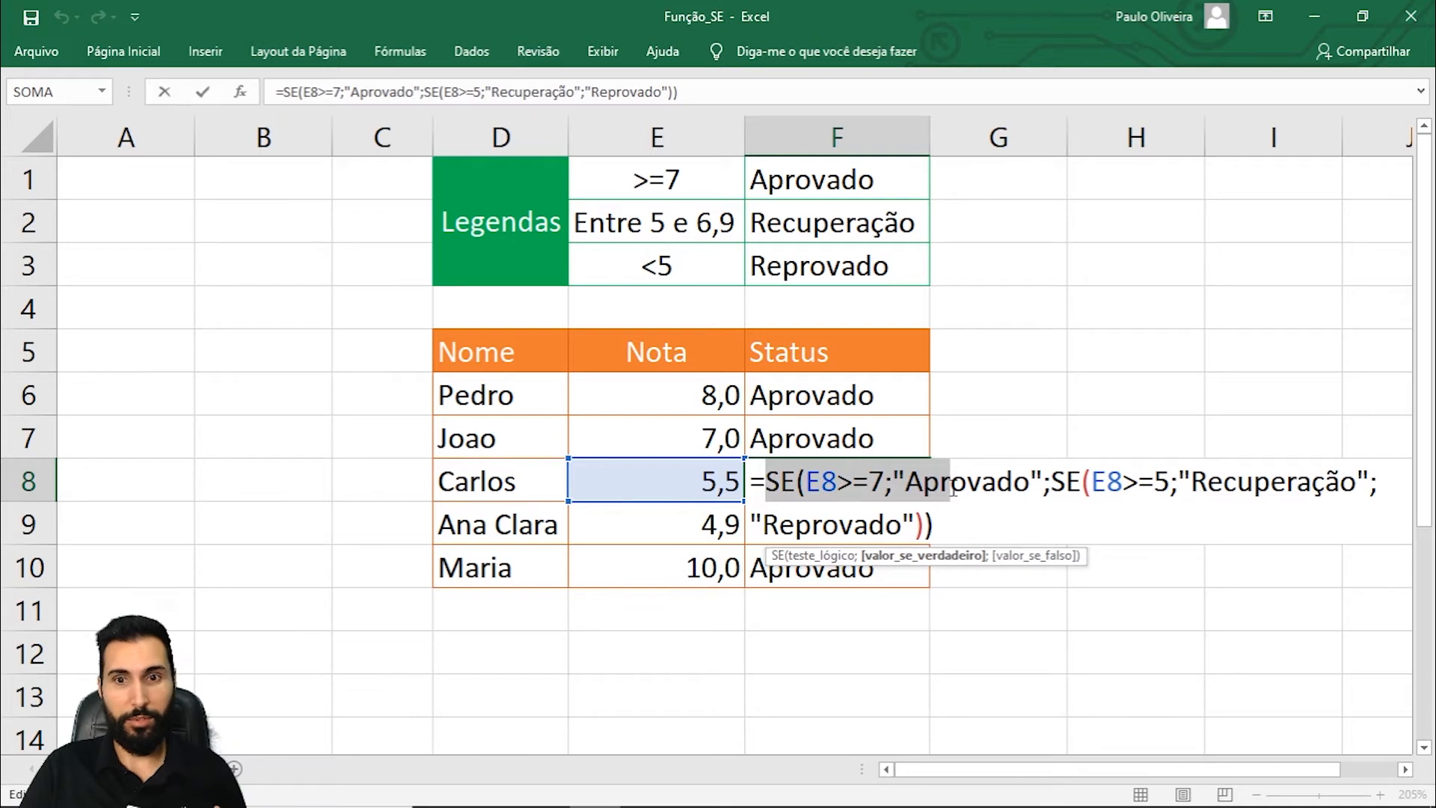
drag(955, 489, 936, 526)
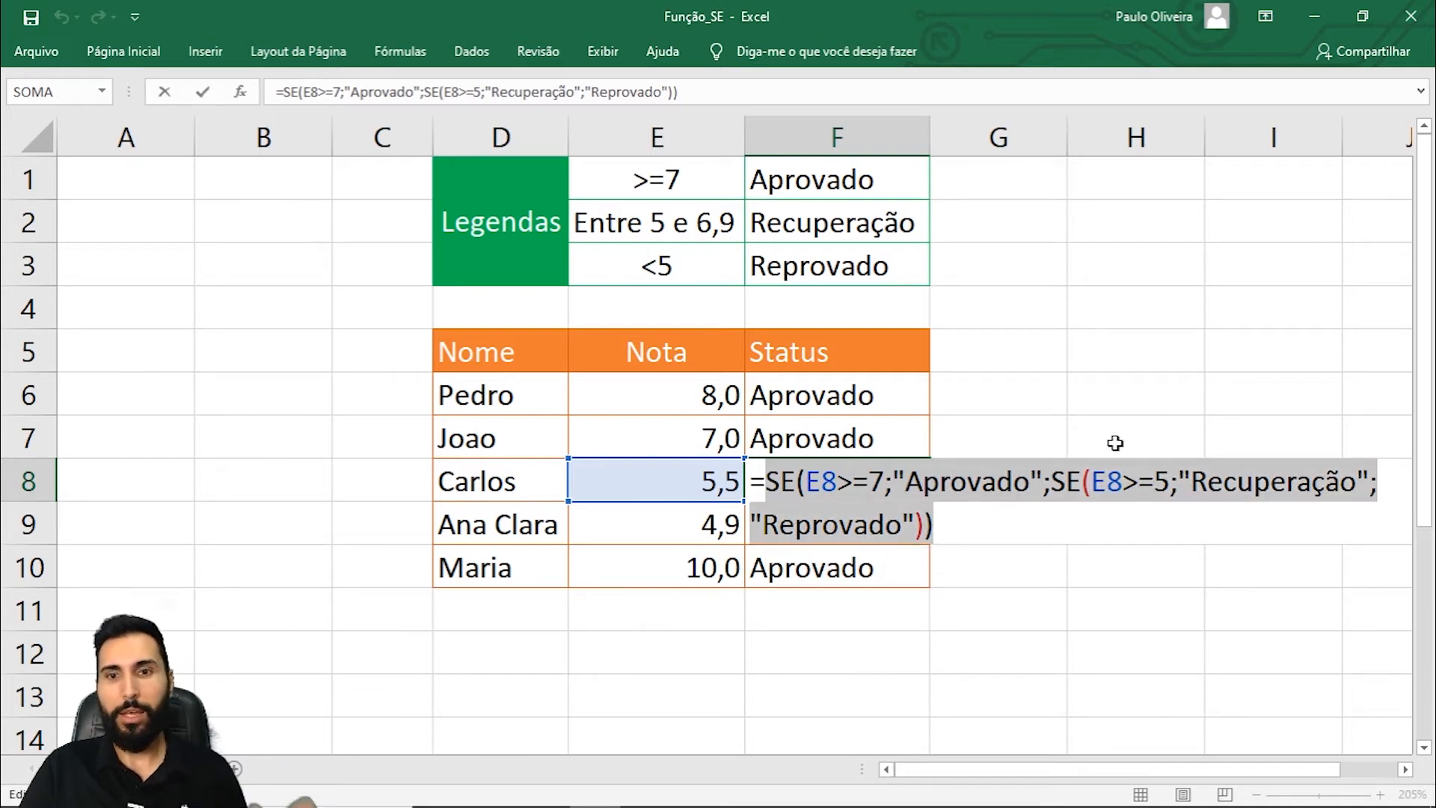
drag(1051, 482, 1170, 482)
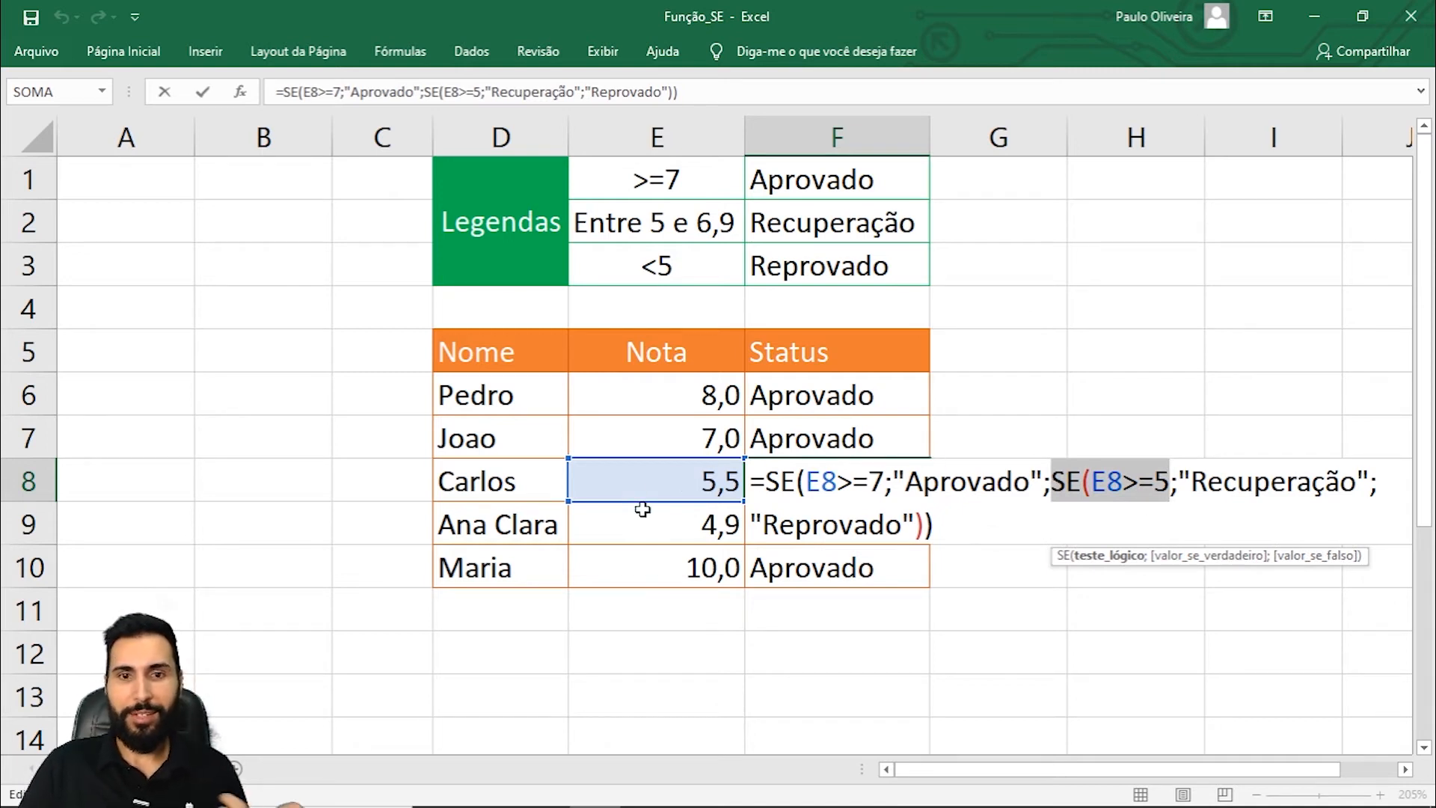
drag(1058, 482, 1193, 484)
drag(767, 482, 1021, 482)
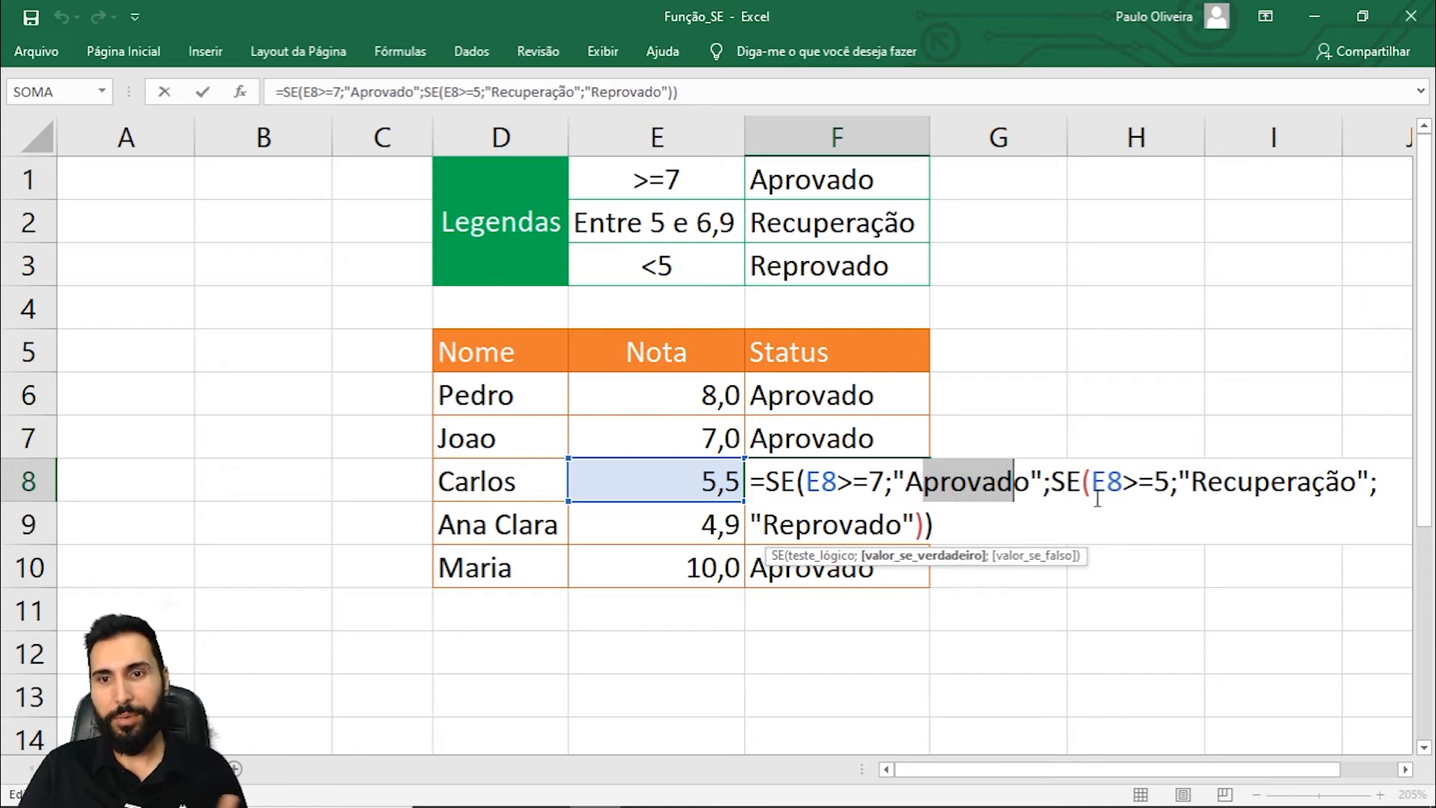
drag(1052, 483, 1175, 486)
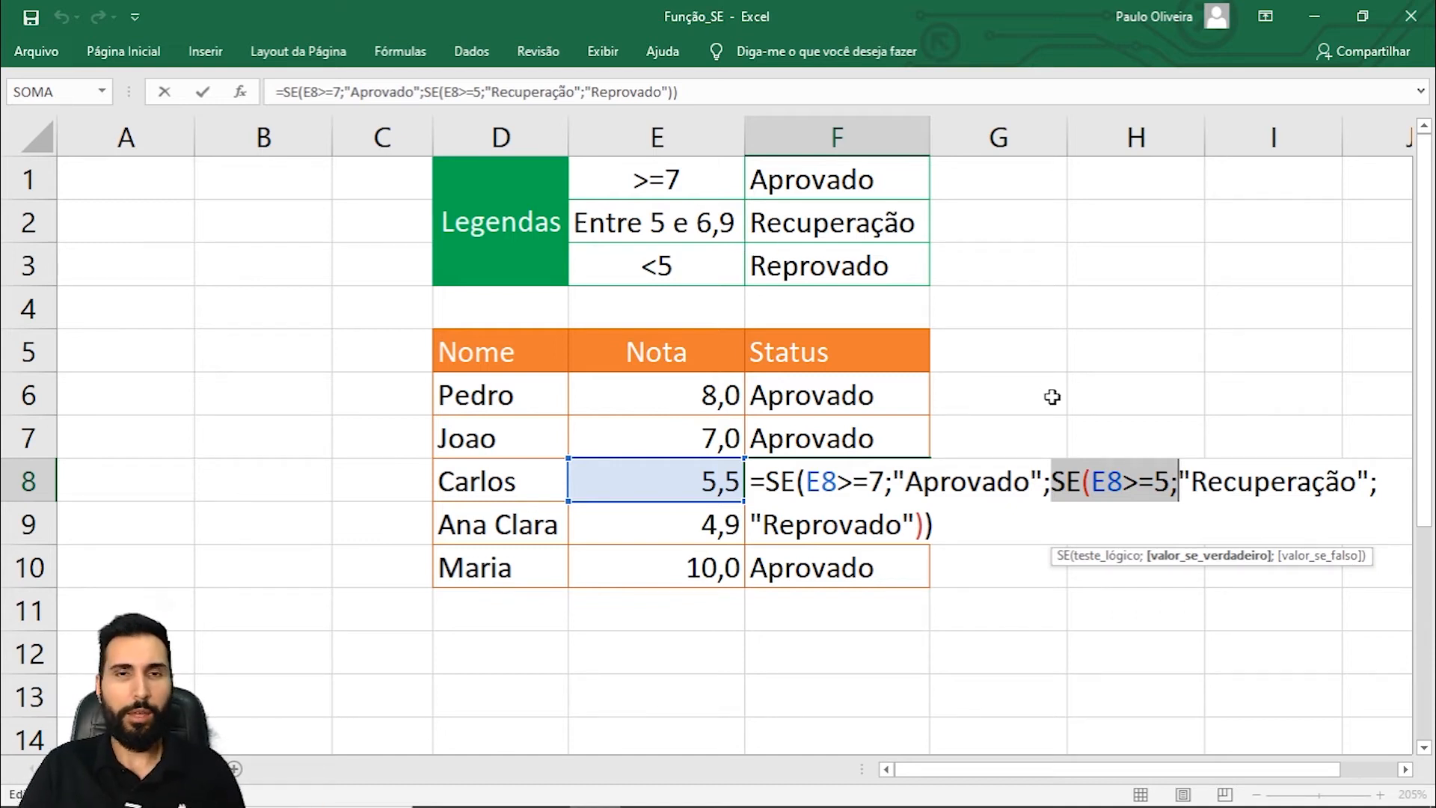
drag(798, 482, 905, 483)
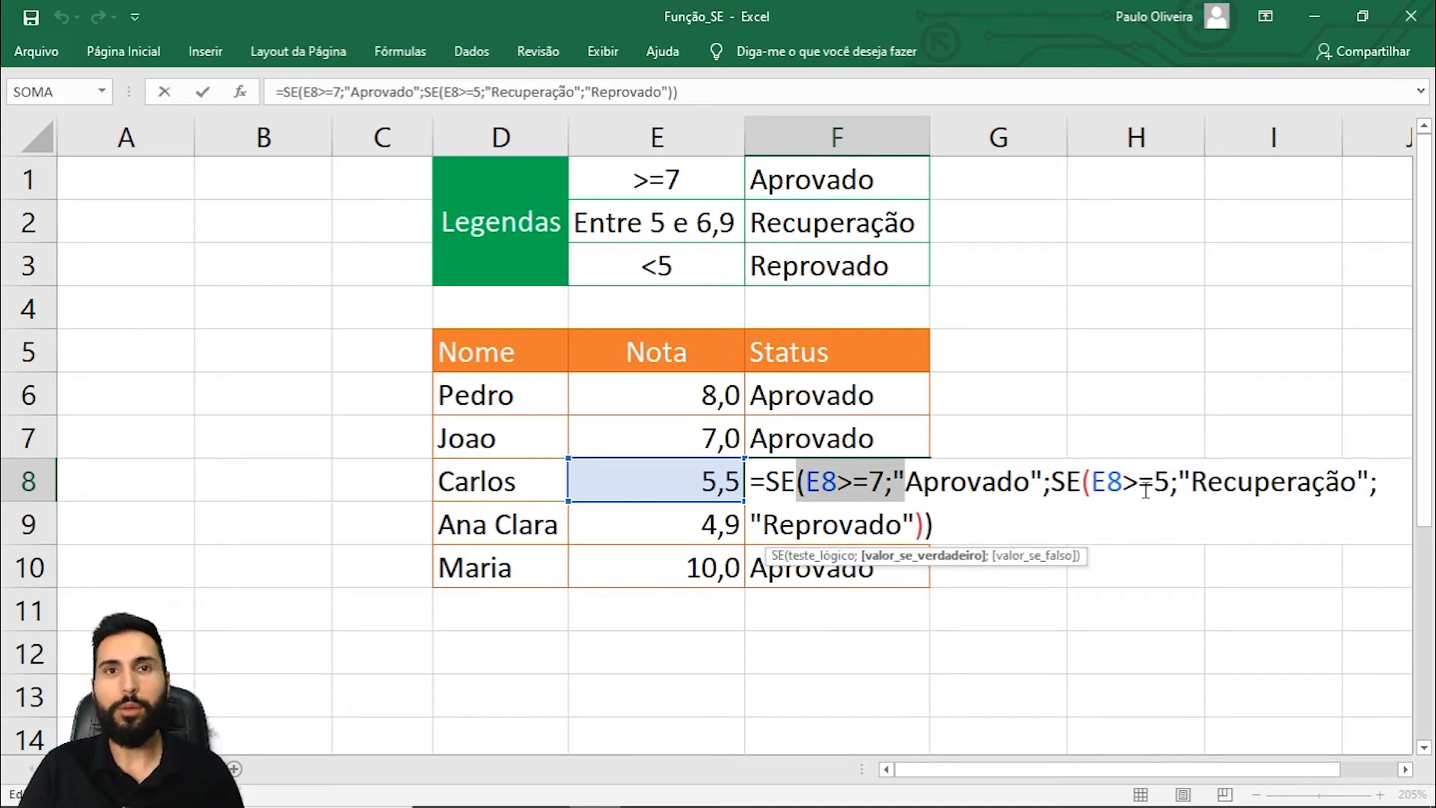
drag(1050, 482, 1182, 483)
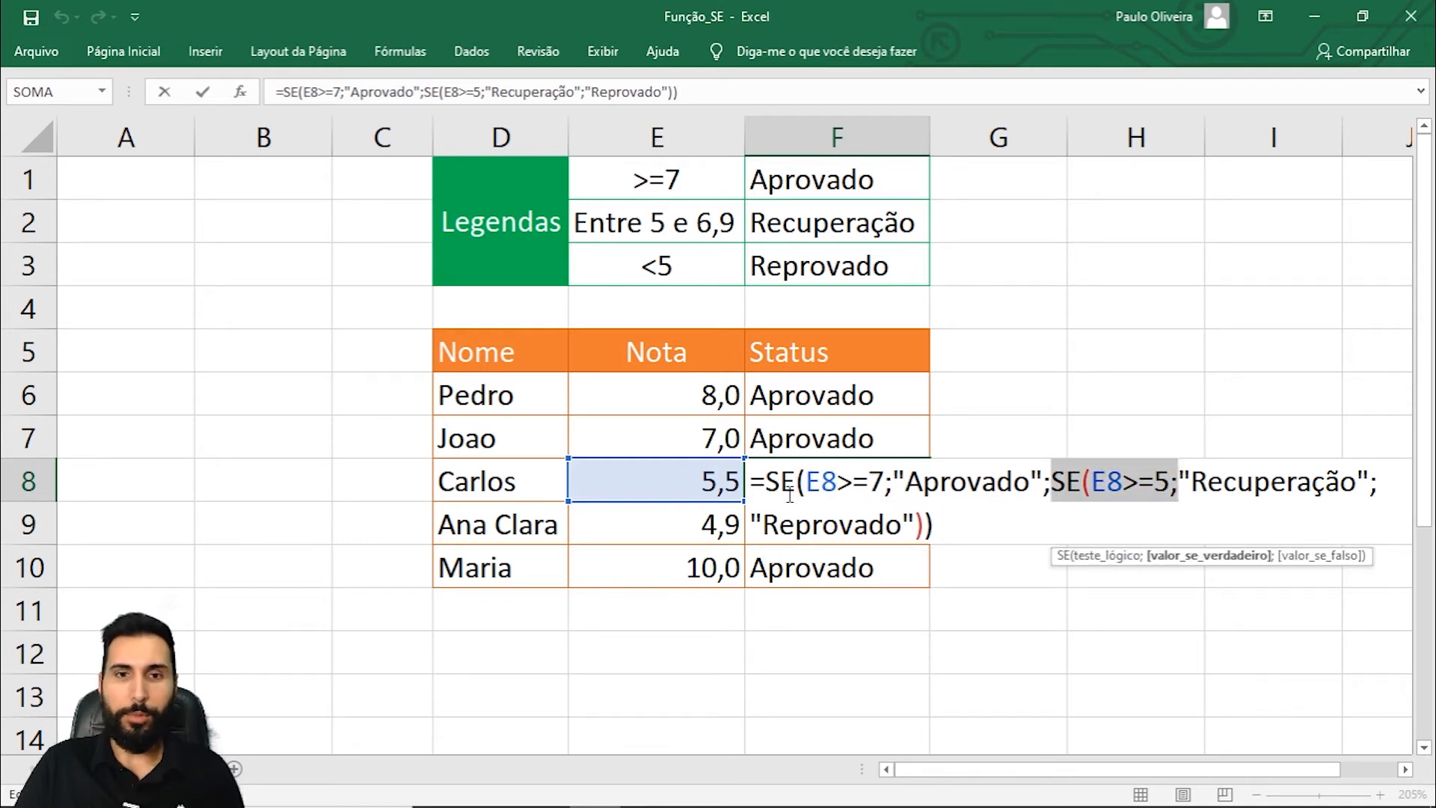
drag(778, 481, 884, 480)
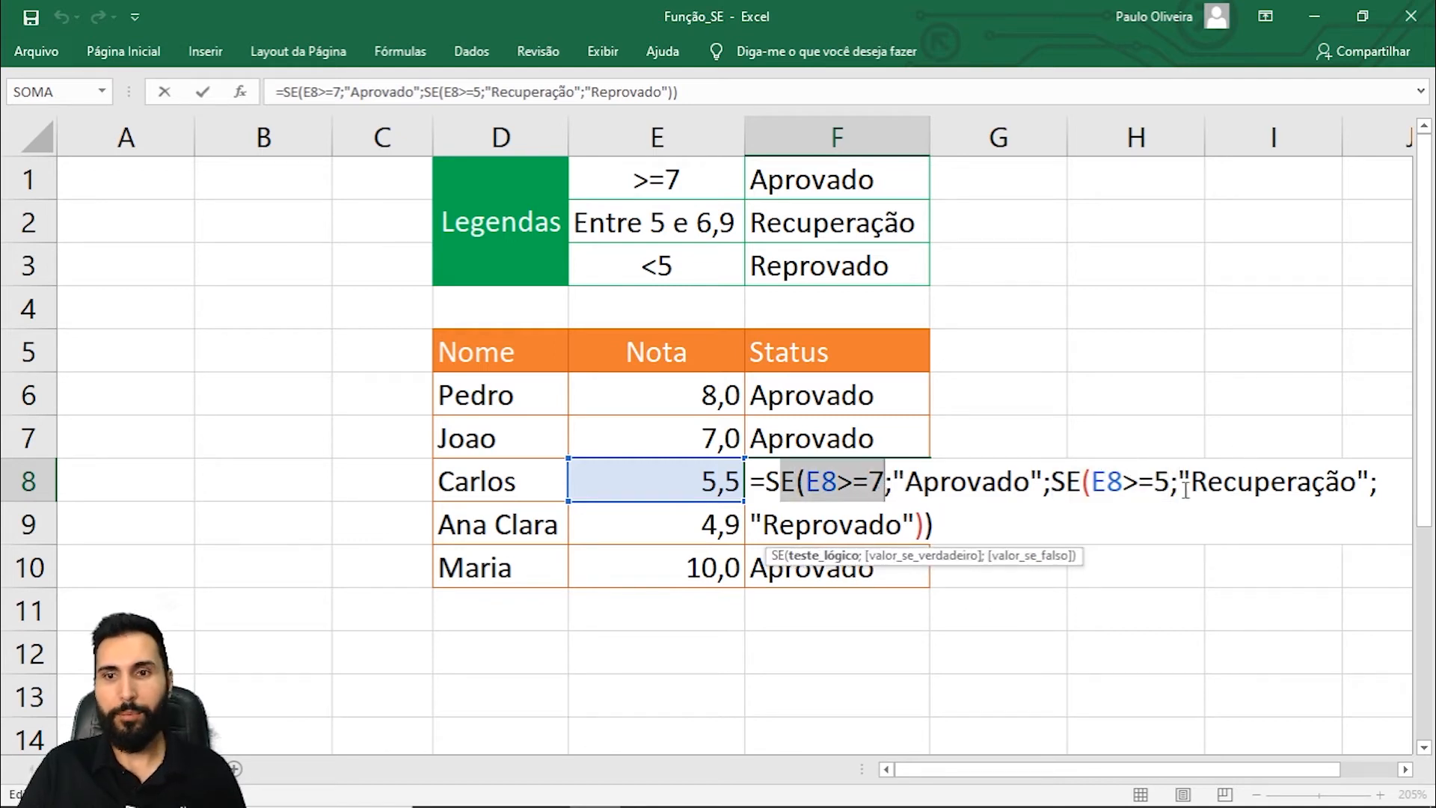
drag(1065, 481, 1170, 483)
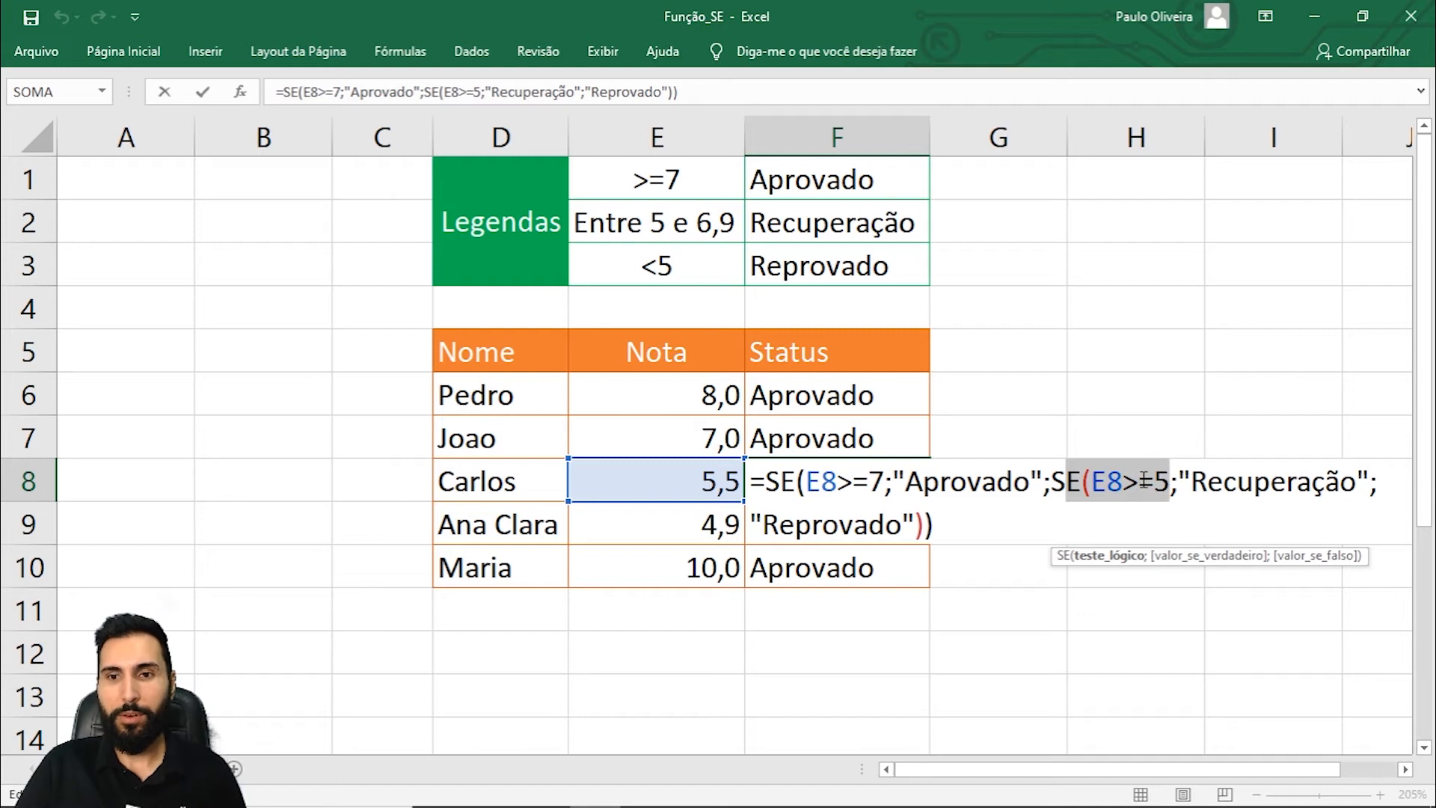
Examine how the nested SE in F8 chooses between "Recuperação" and "Reprovado", and close the formula without changing it.
drag(1098, 481, 1369, 482)
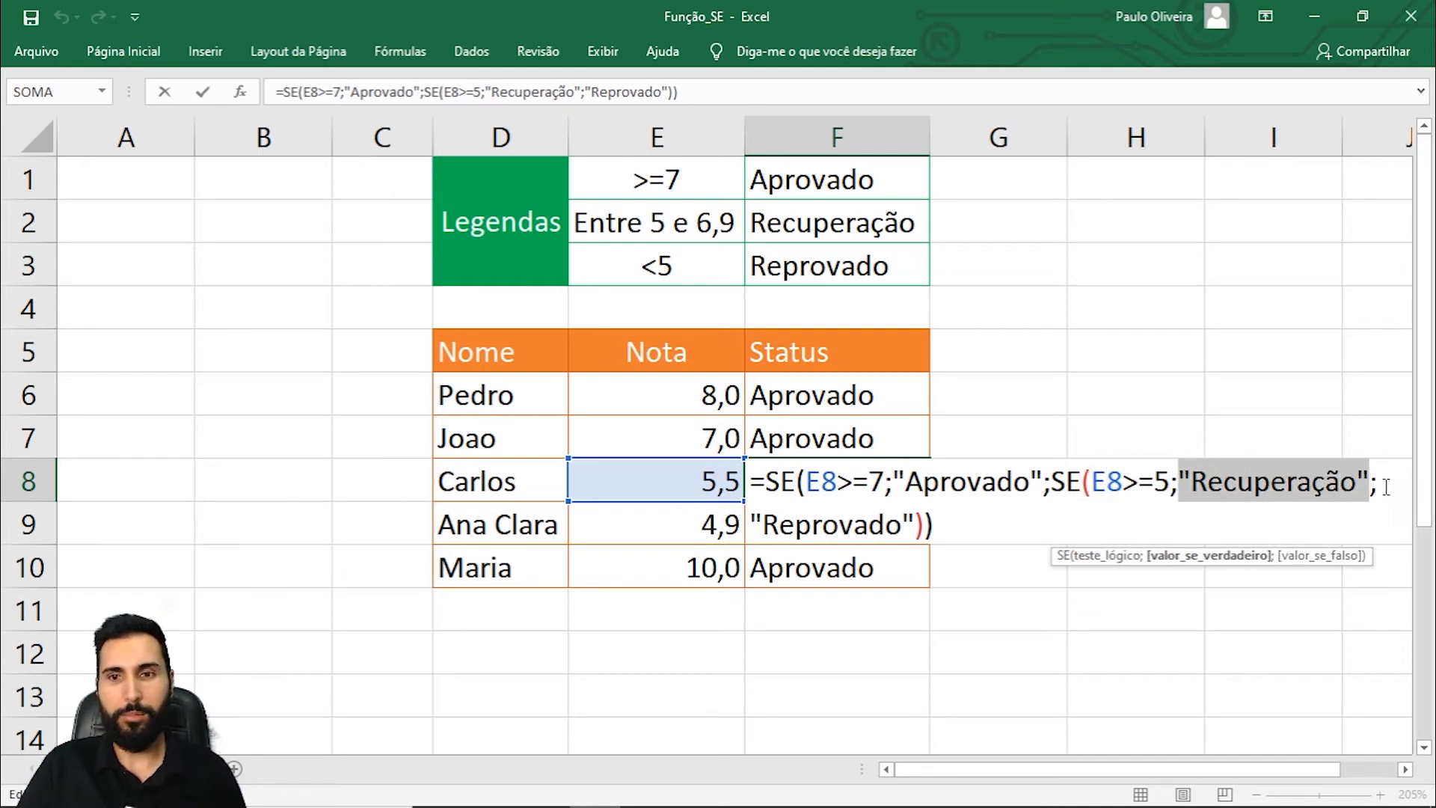
click(1372, 481)
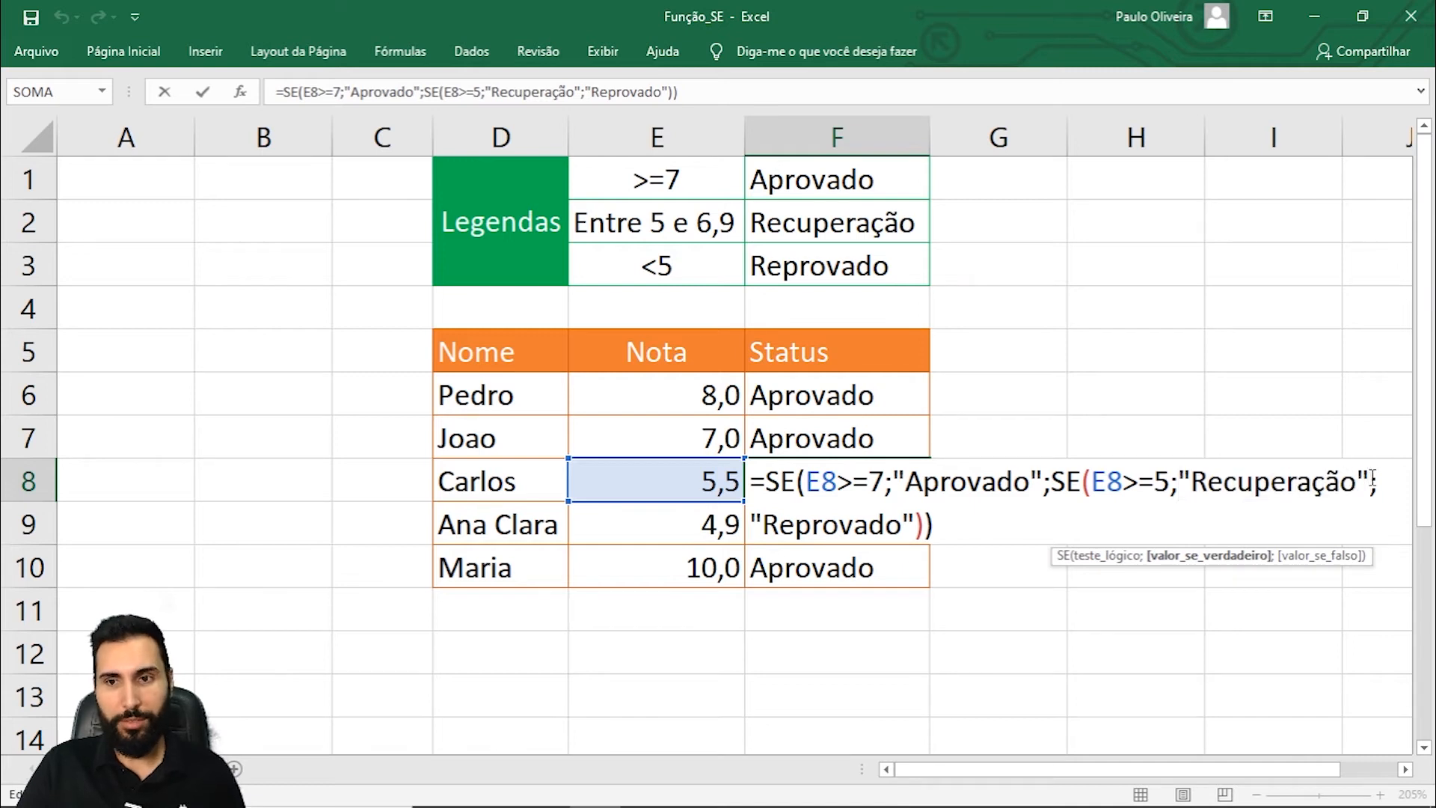
drag(806, 481, 914, 482)
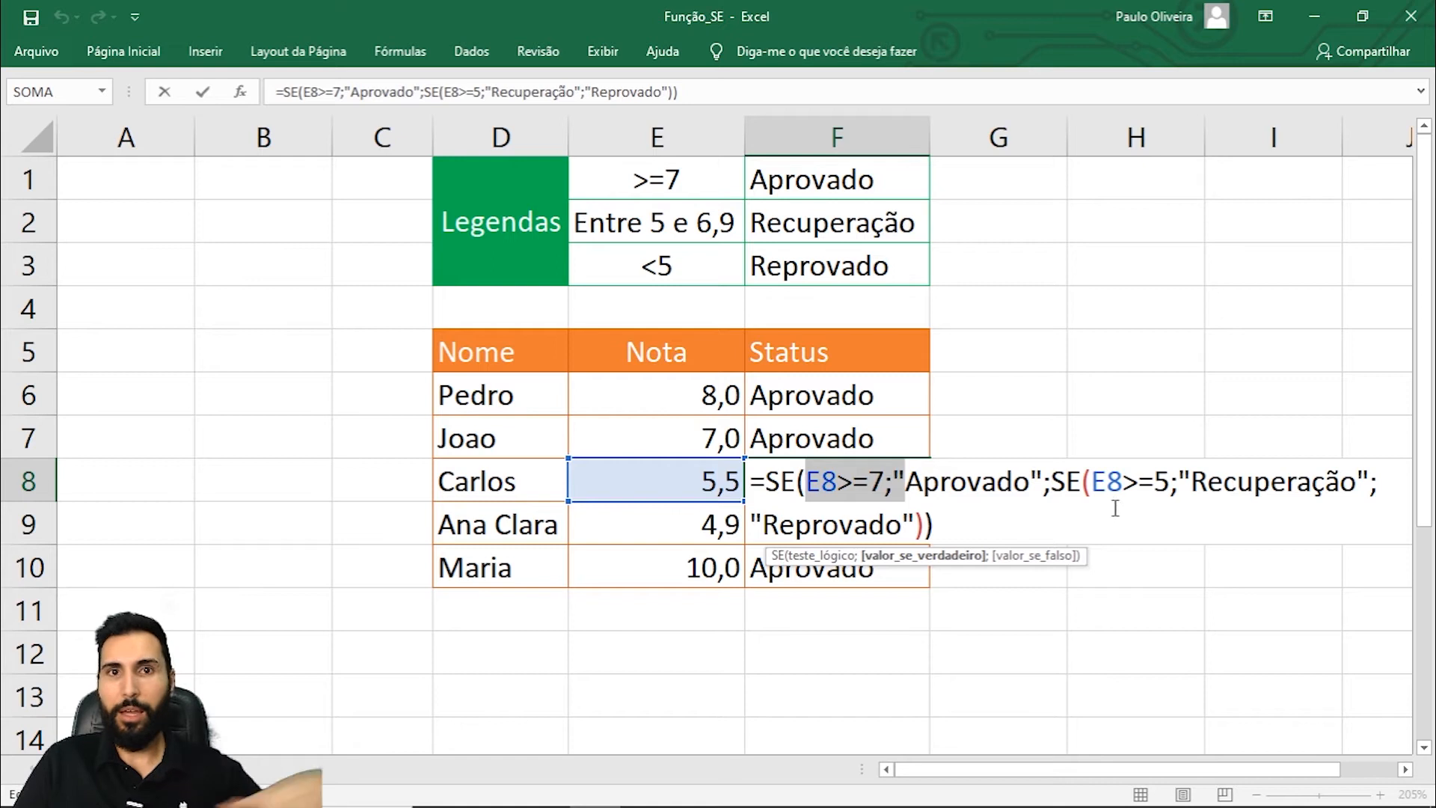
drag(1049, 482, 1234, 479)
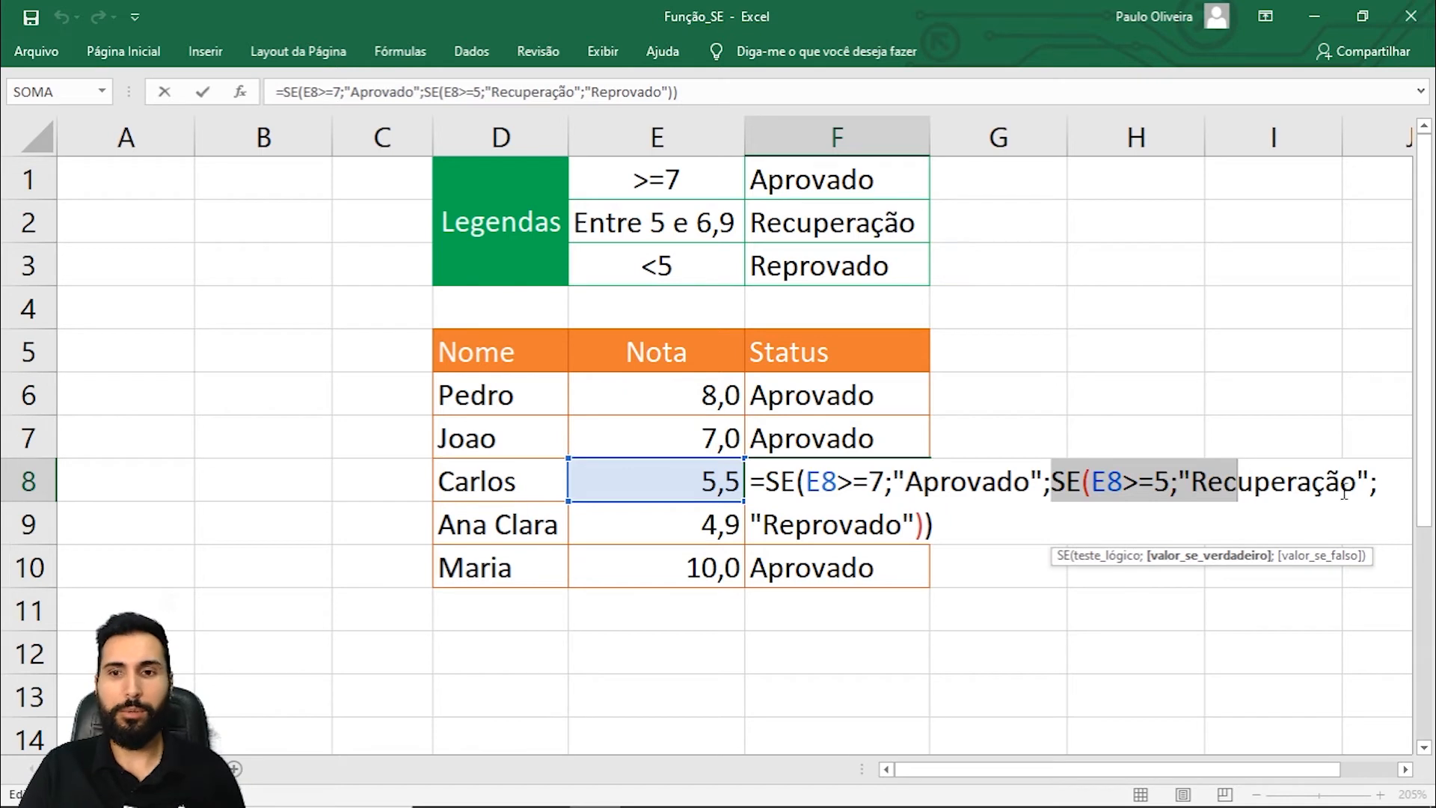
drag(944, 524, 784, 516)
drag(851, 477, 909, 478)
drag(1096, 483, 1182, 482)
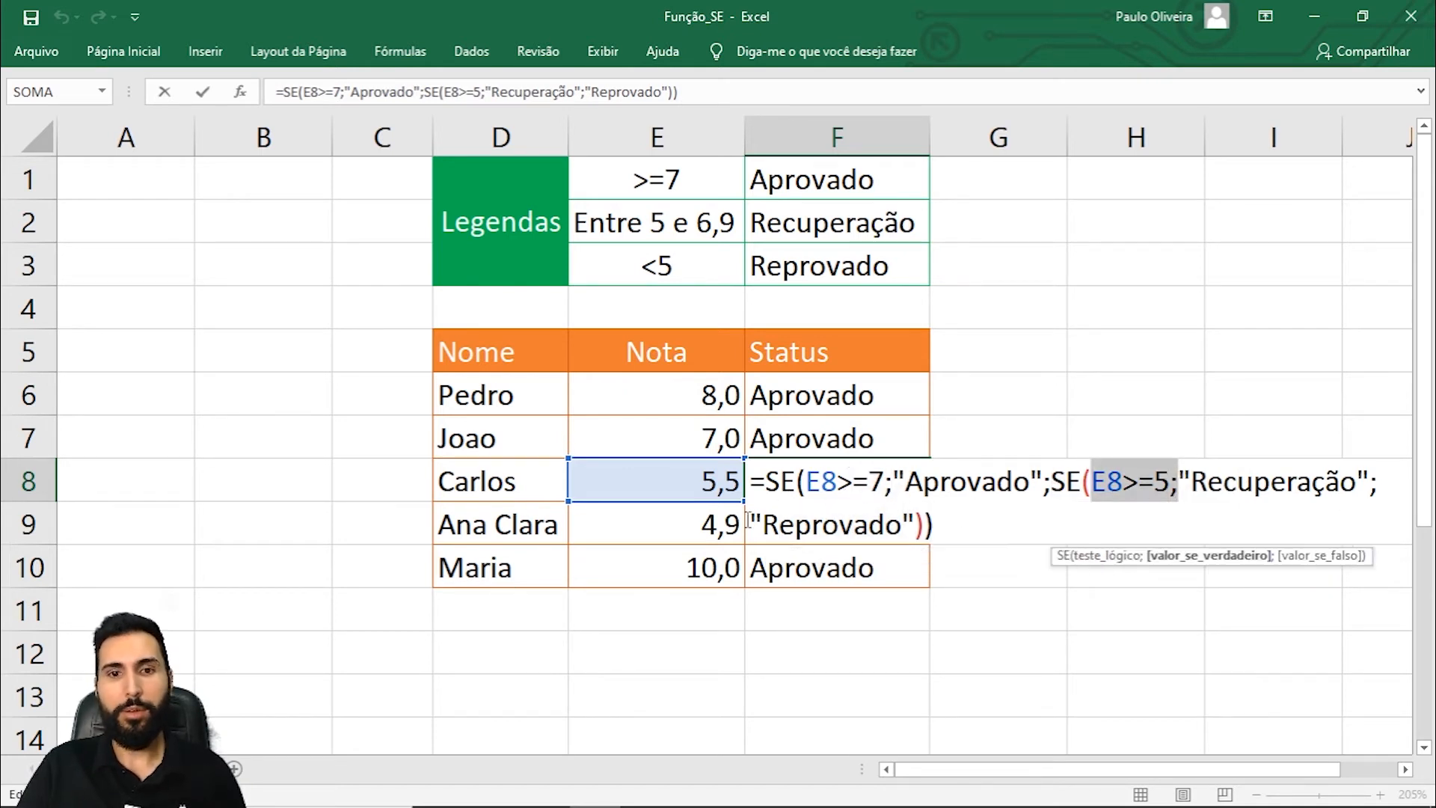
drag(779, 524, 886, 523)
click(993, 522)
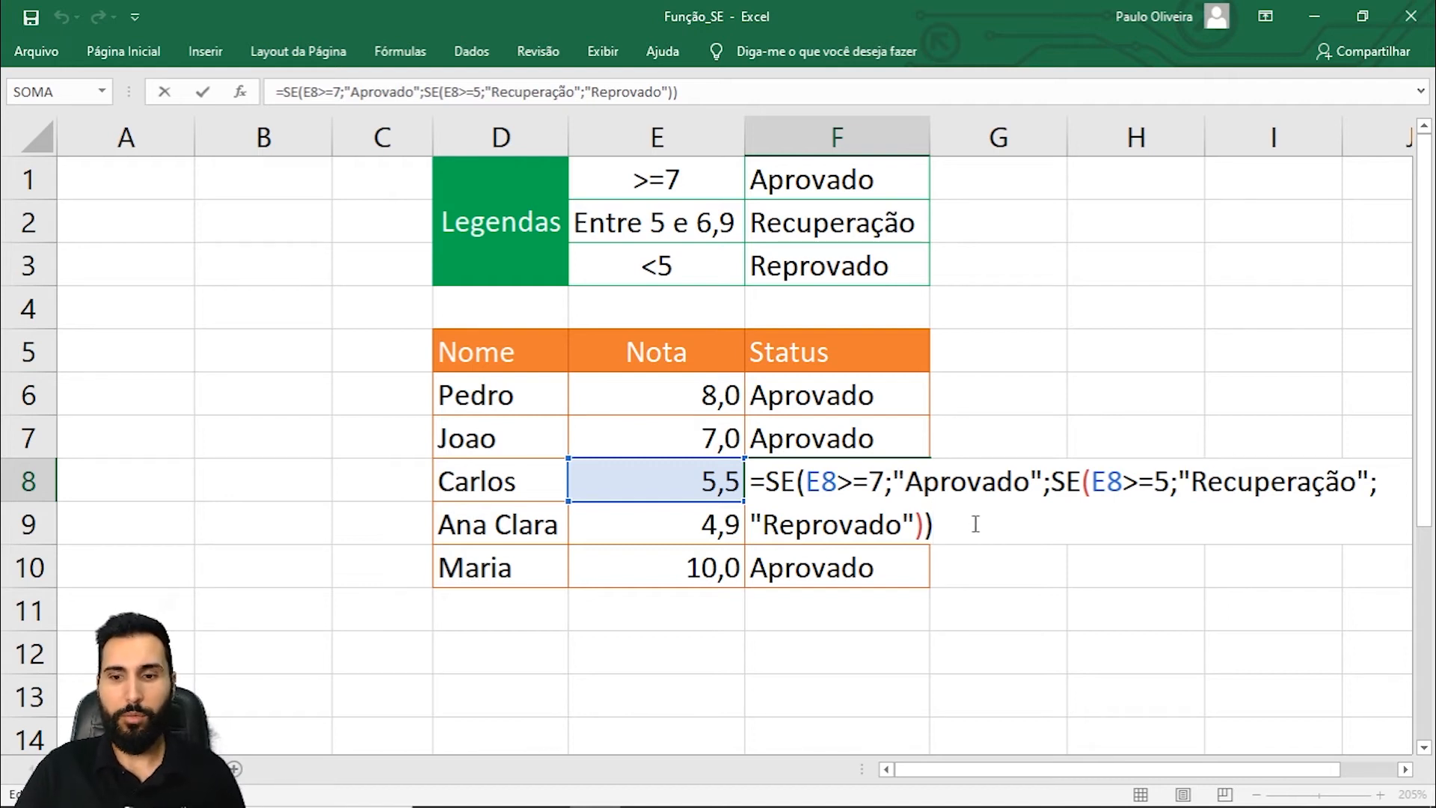
key(Return)
Test the status formula in row 8 by entering the grades 7 and 6,9 in E8.
click(691, 491)
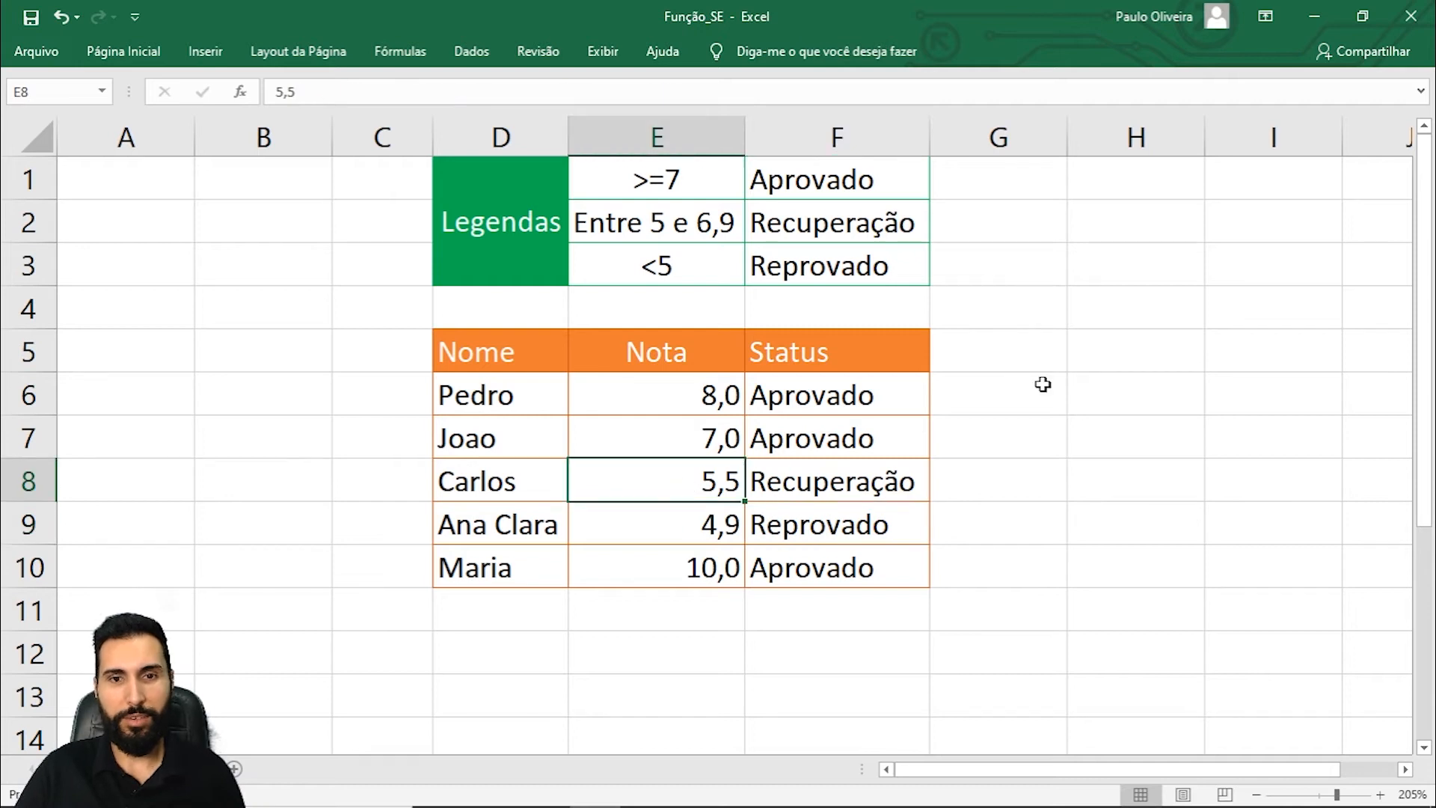
text(7)
key(Return)
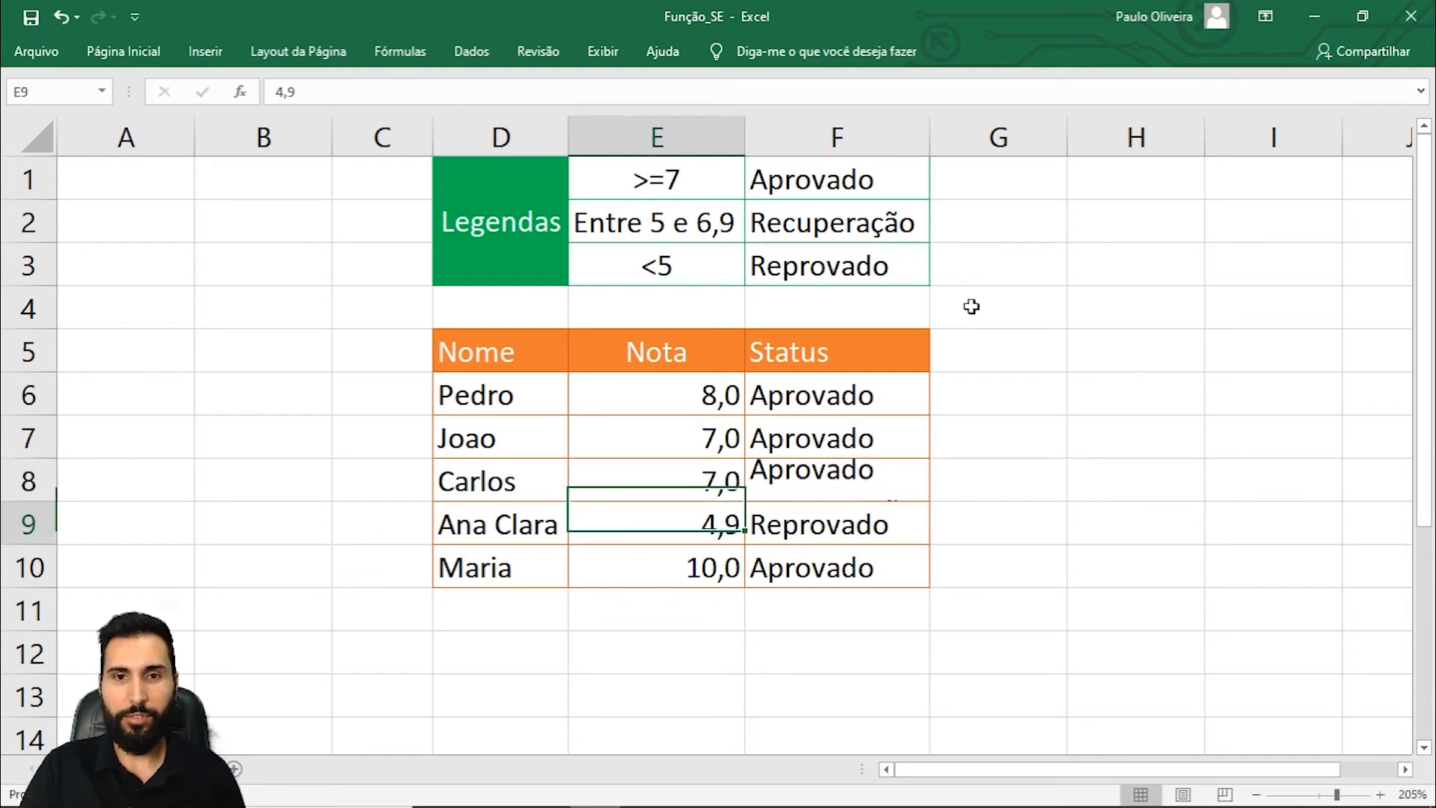
key(Up)
text(6,9)
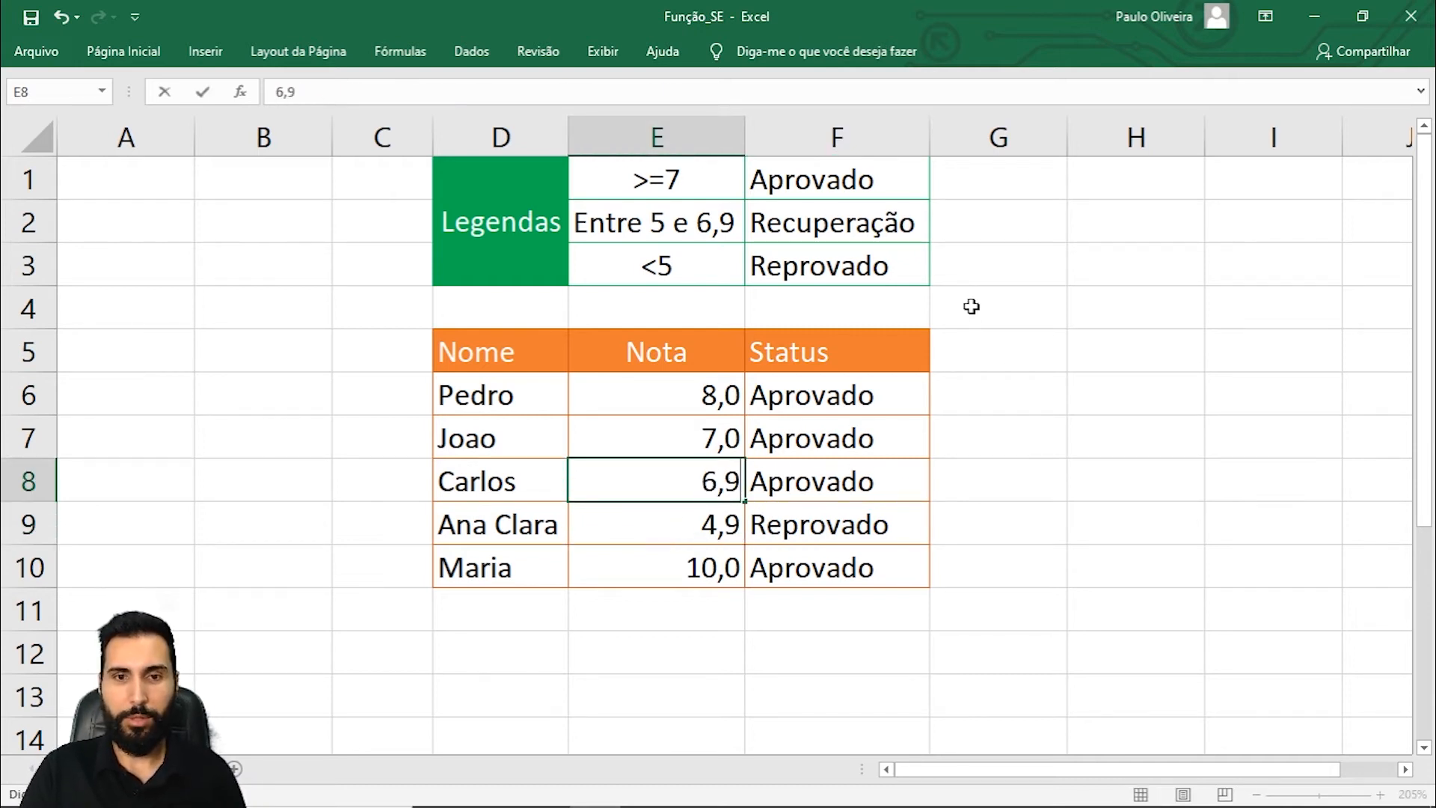
key(Return)
key(Up)
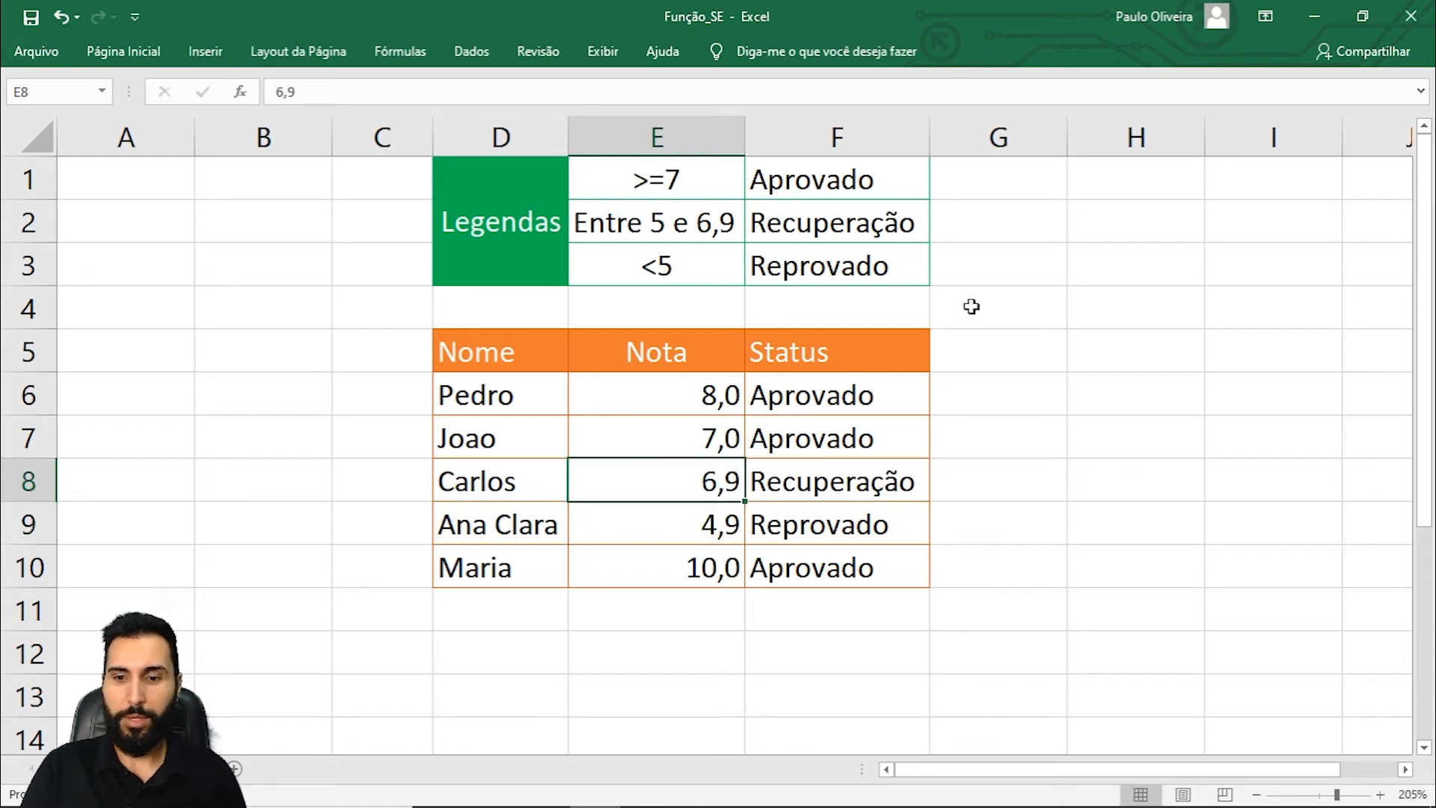
Test the lower limits with the grades 5 and 4,9 in E8, and restore the grade to 5,5.
text(5)
key(Return)
key(Up)
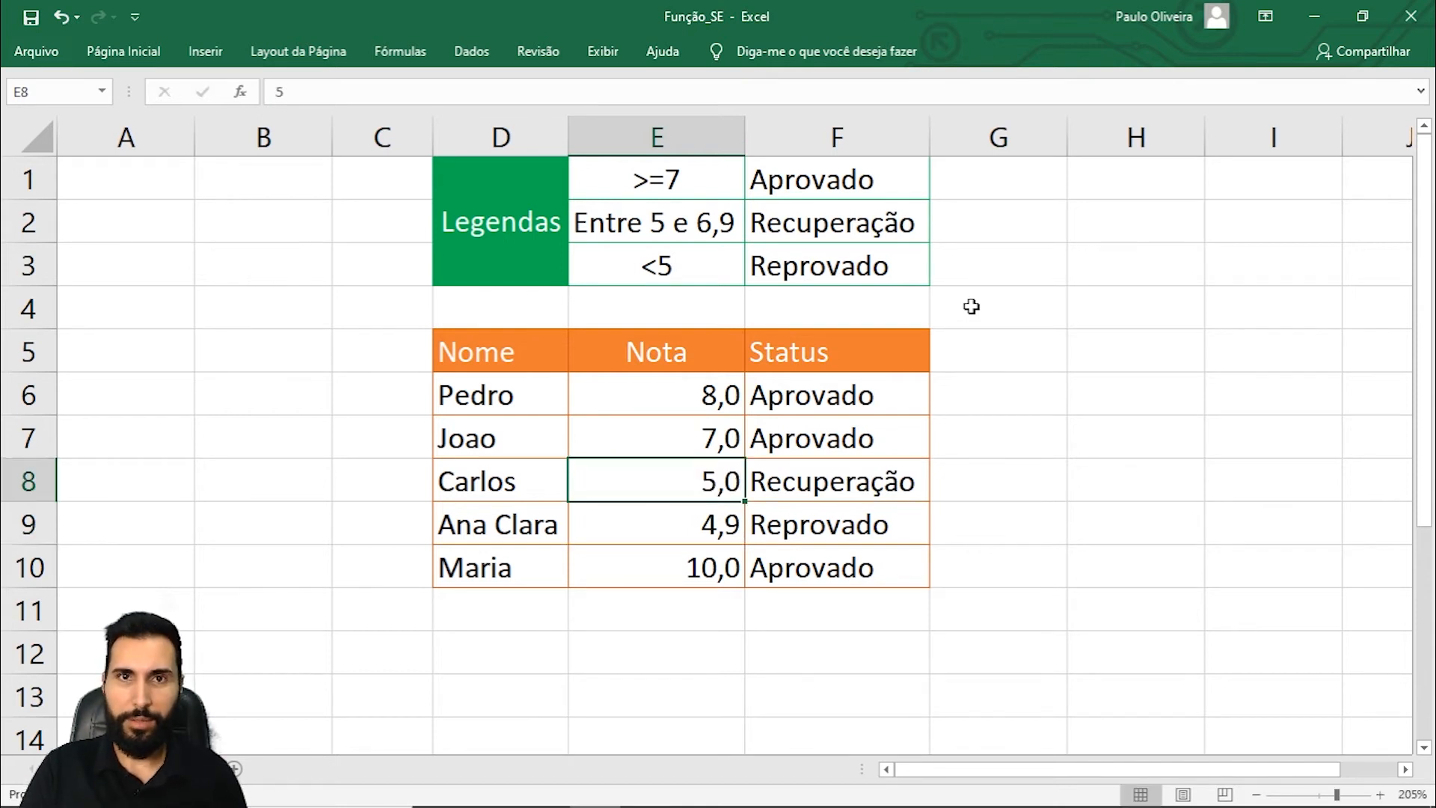
text(7)
key(BackSpace)
text(4)
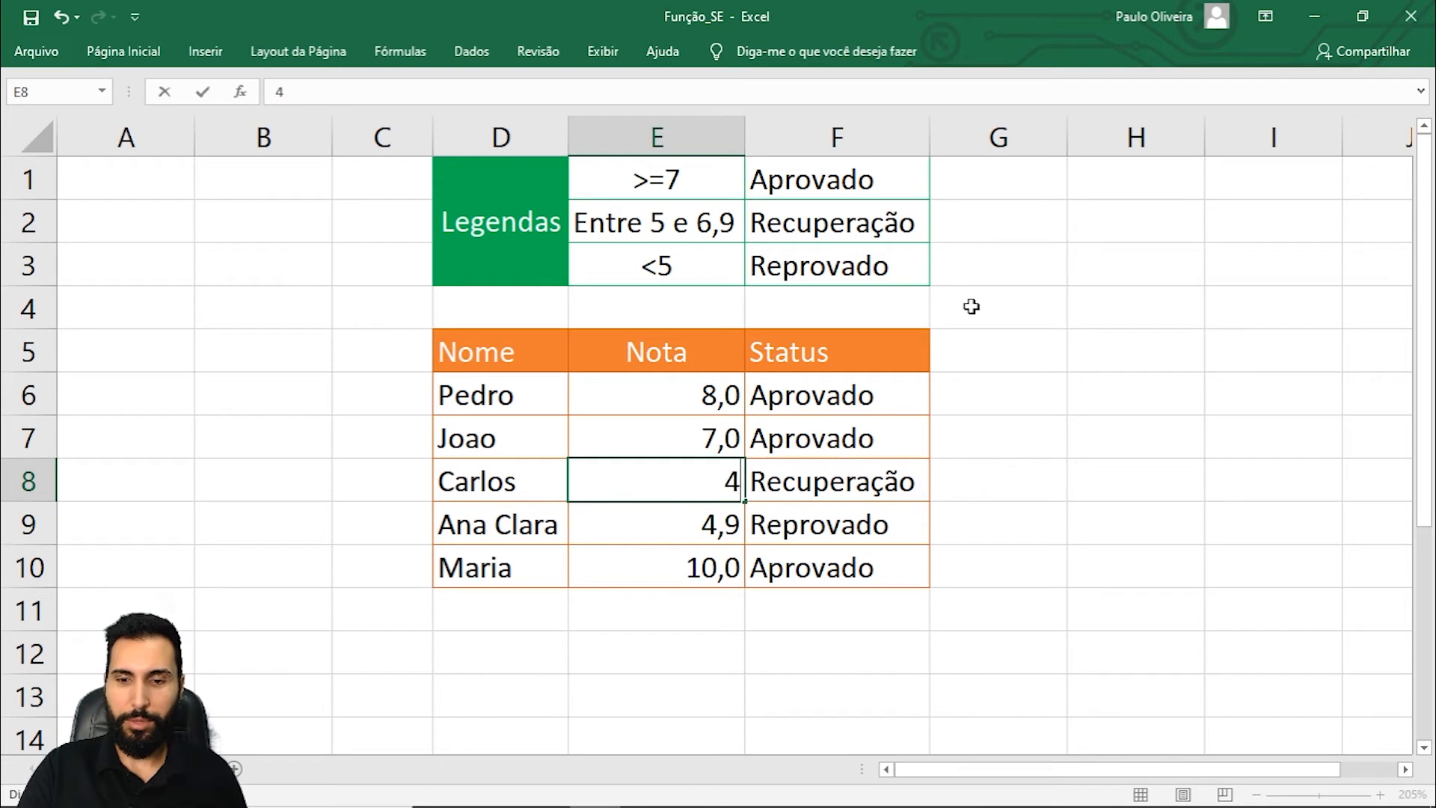
text(,9)
key(Return)
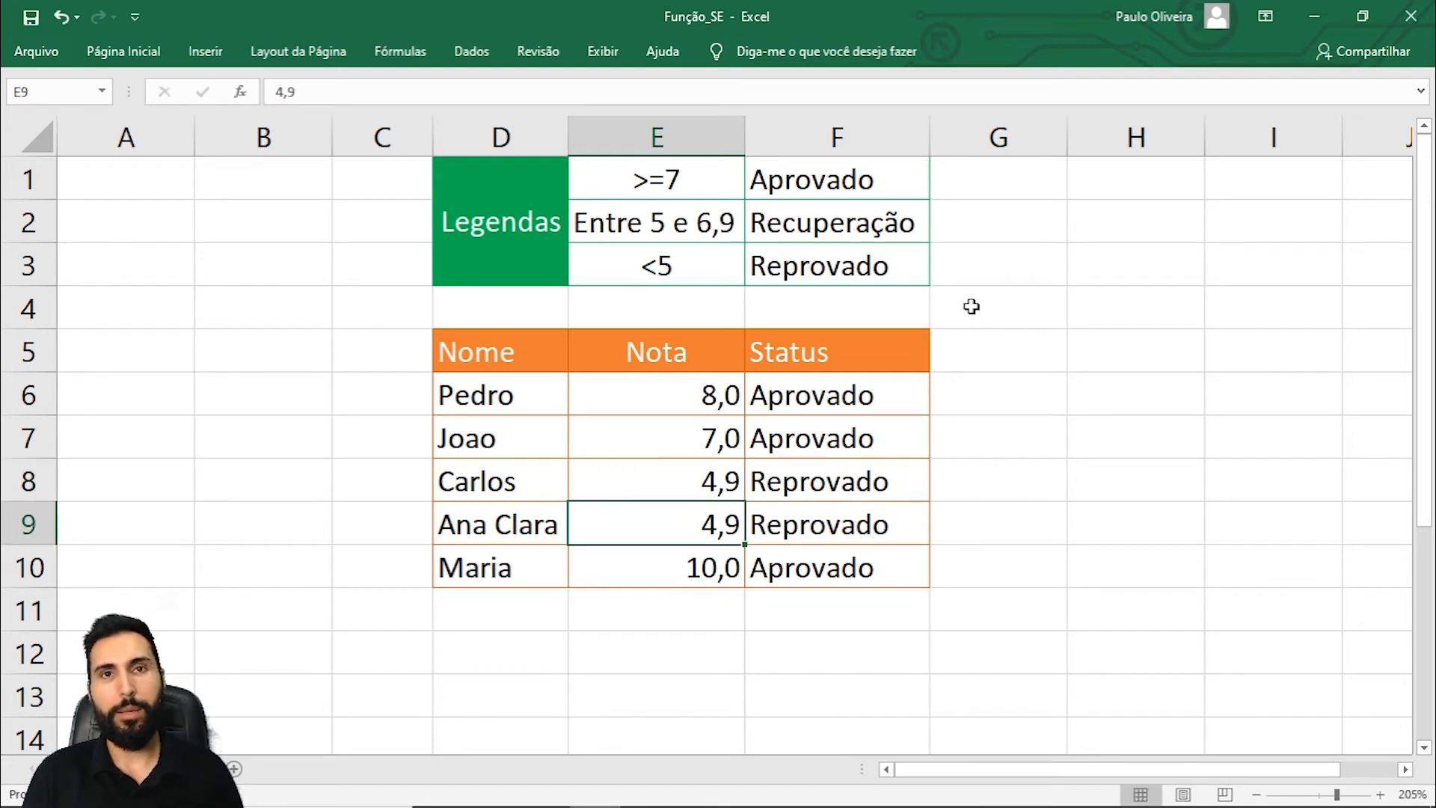
key(Up)
text(5,5)
key(Return)
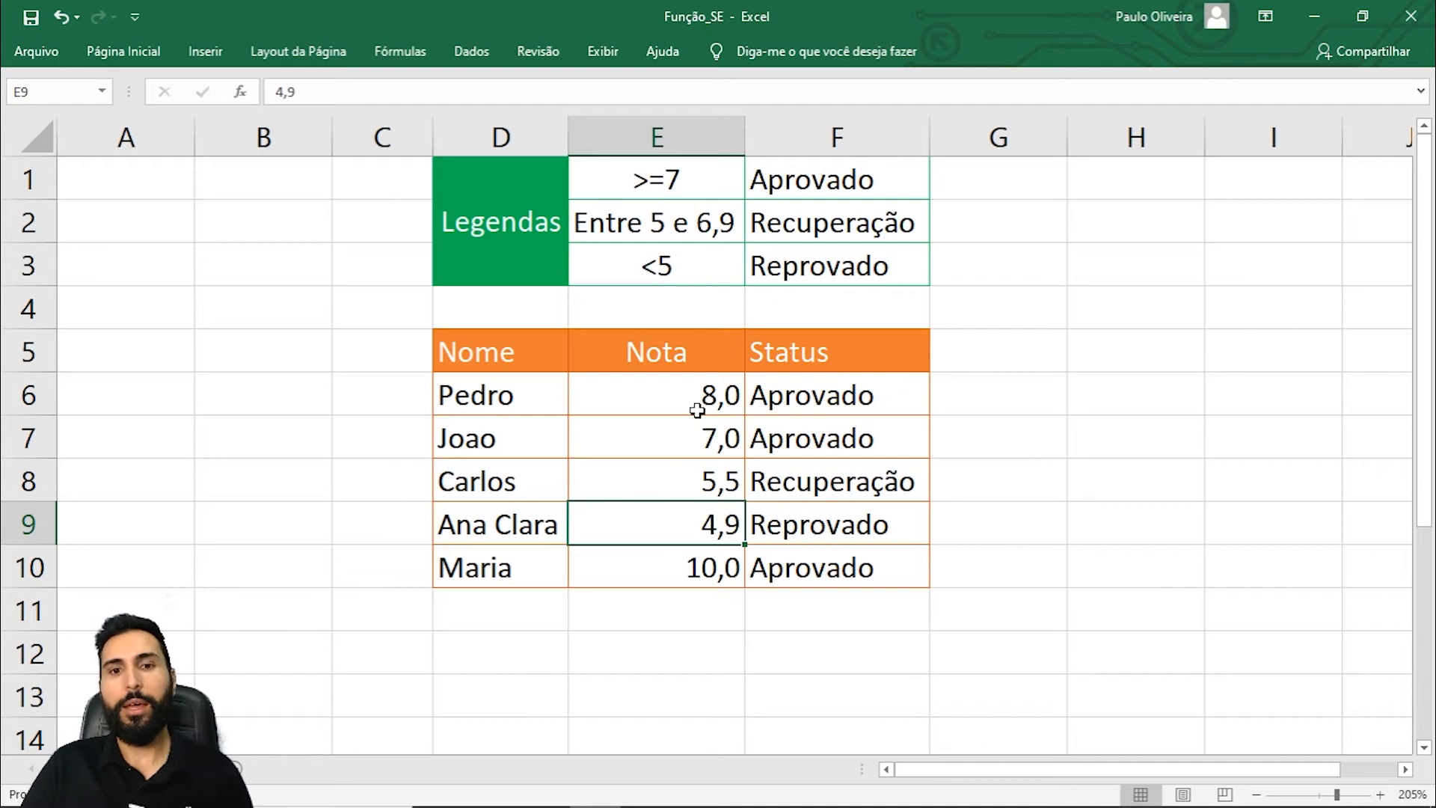
Compare the legend criteria in E1:F3 with the fixed limit 7 in the F6 formula, leaving the formula as it is.
click(671, 170)
drag(761, 191, 871, 275)
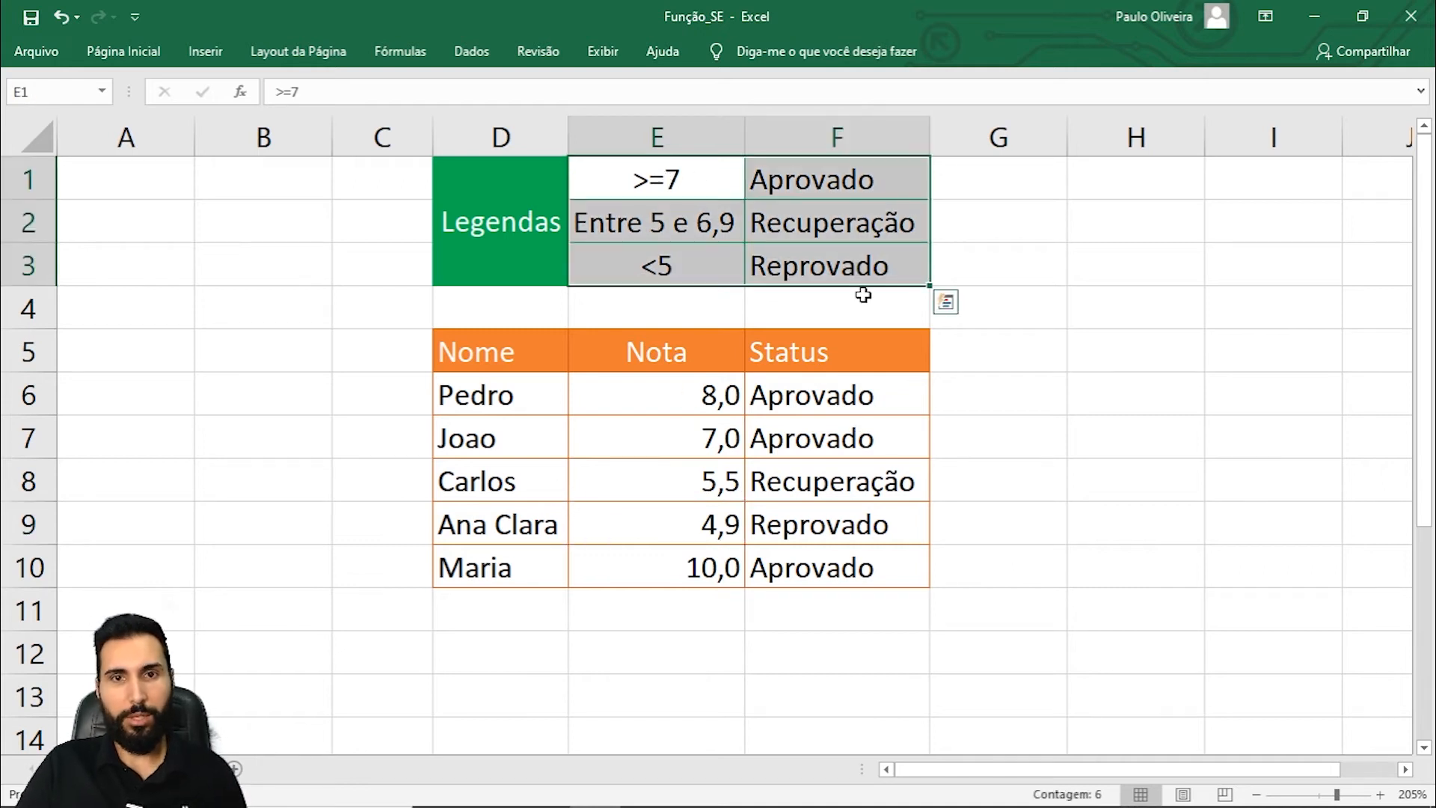
click(693, 224)
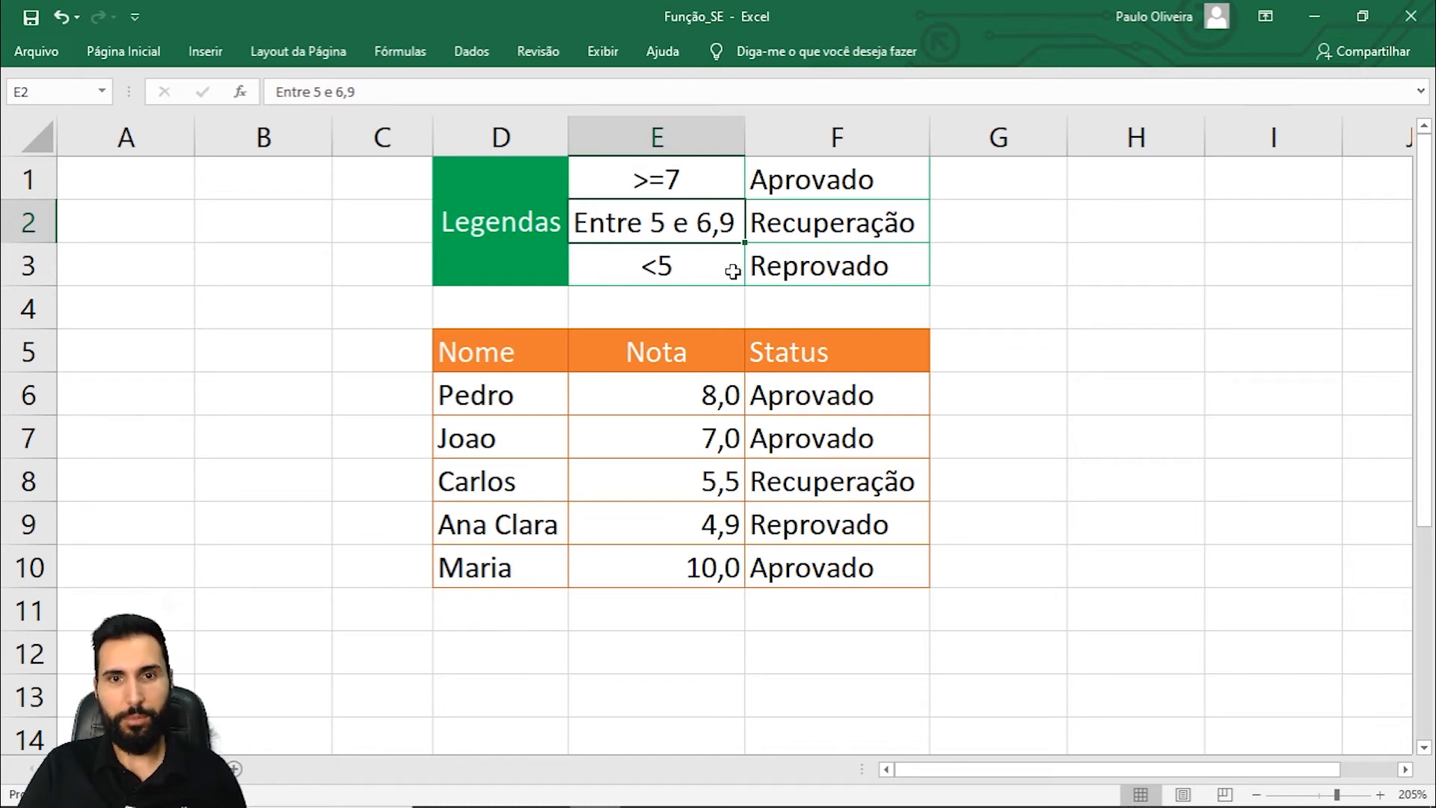
click(824, 387)
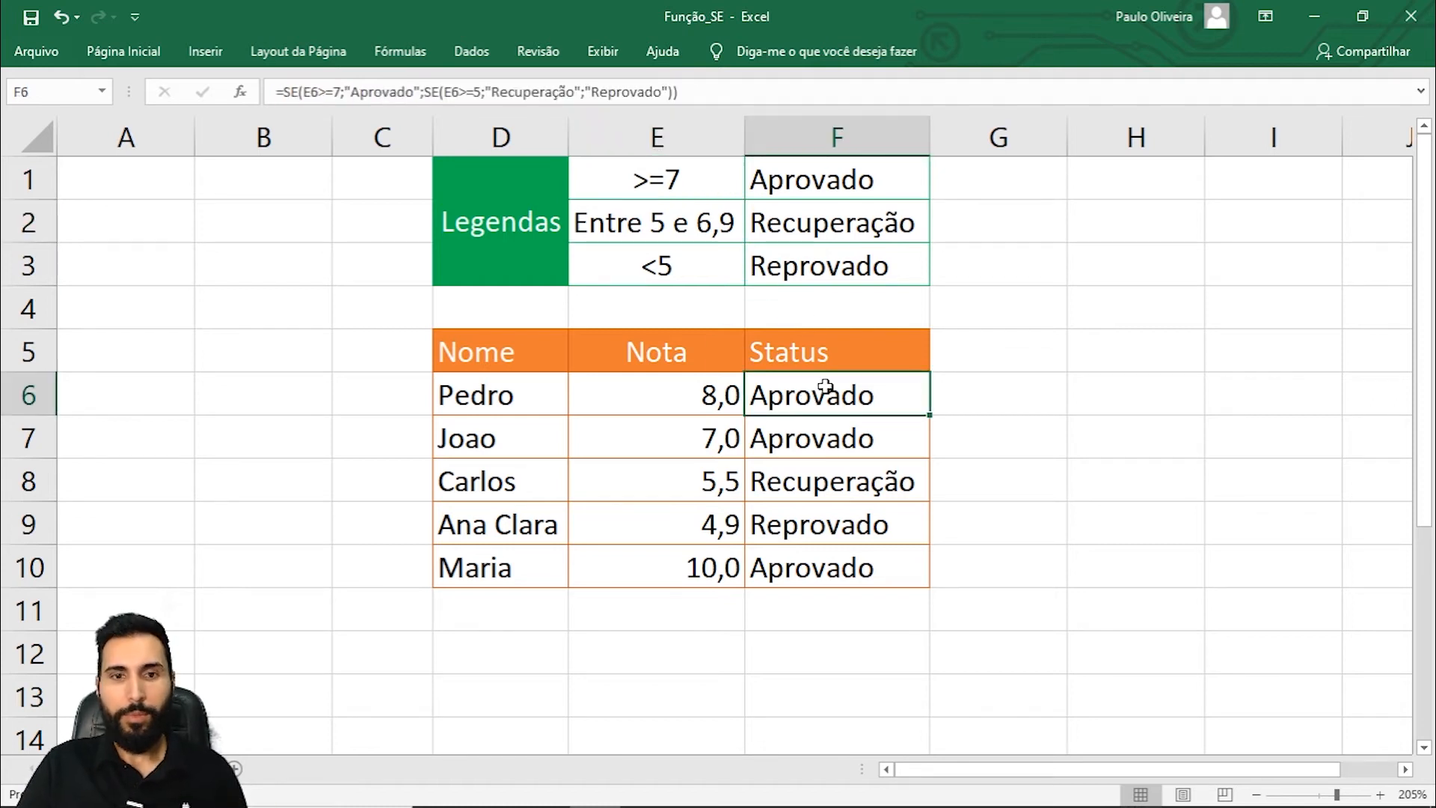
double_click(827, 387)
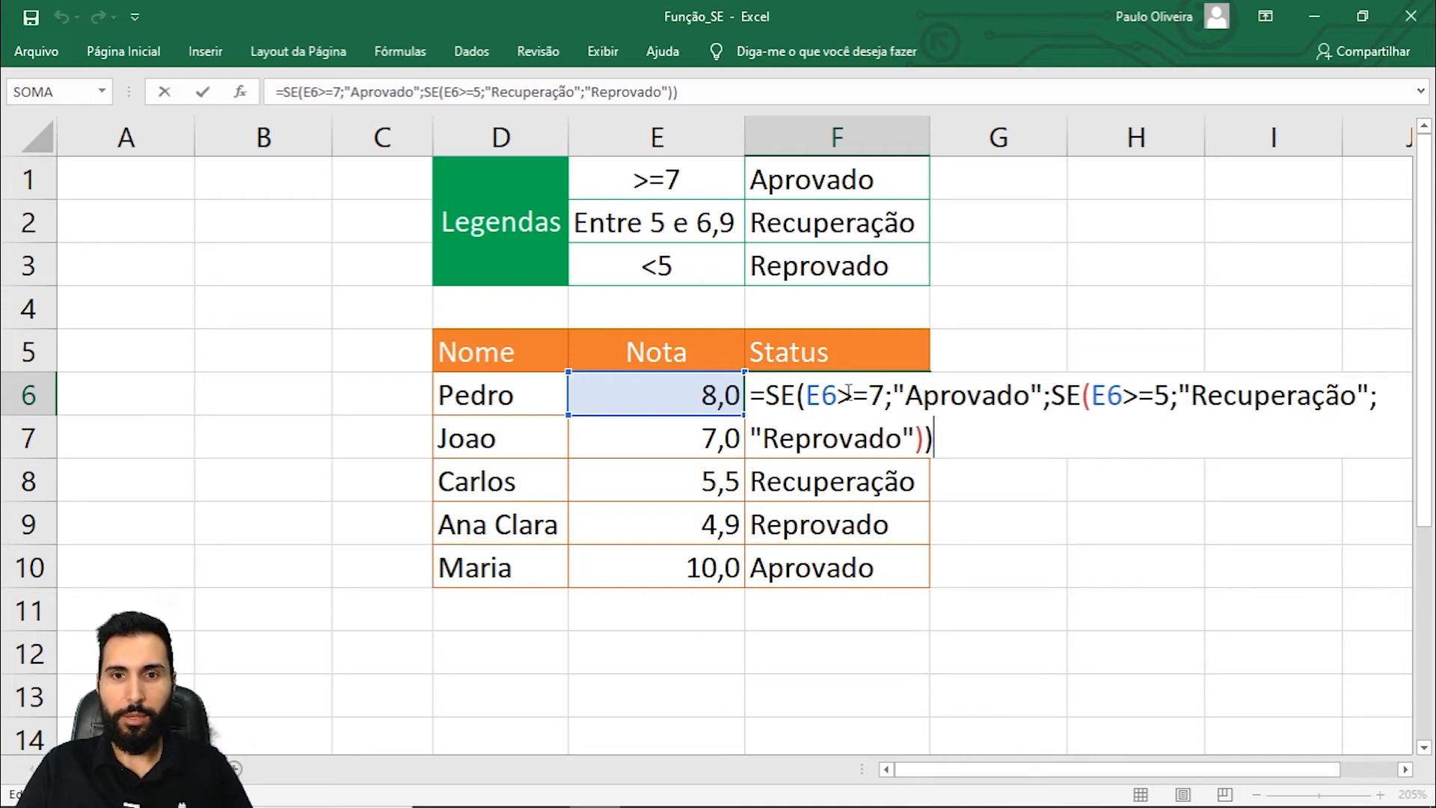
double_click(811, 394)
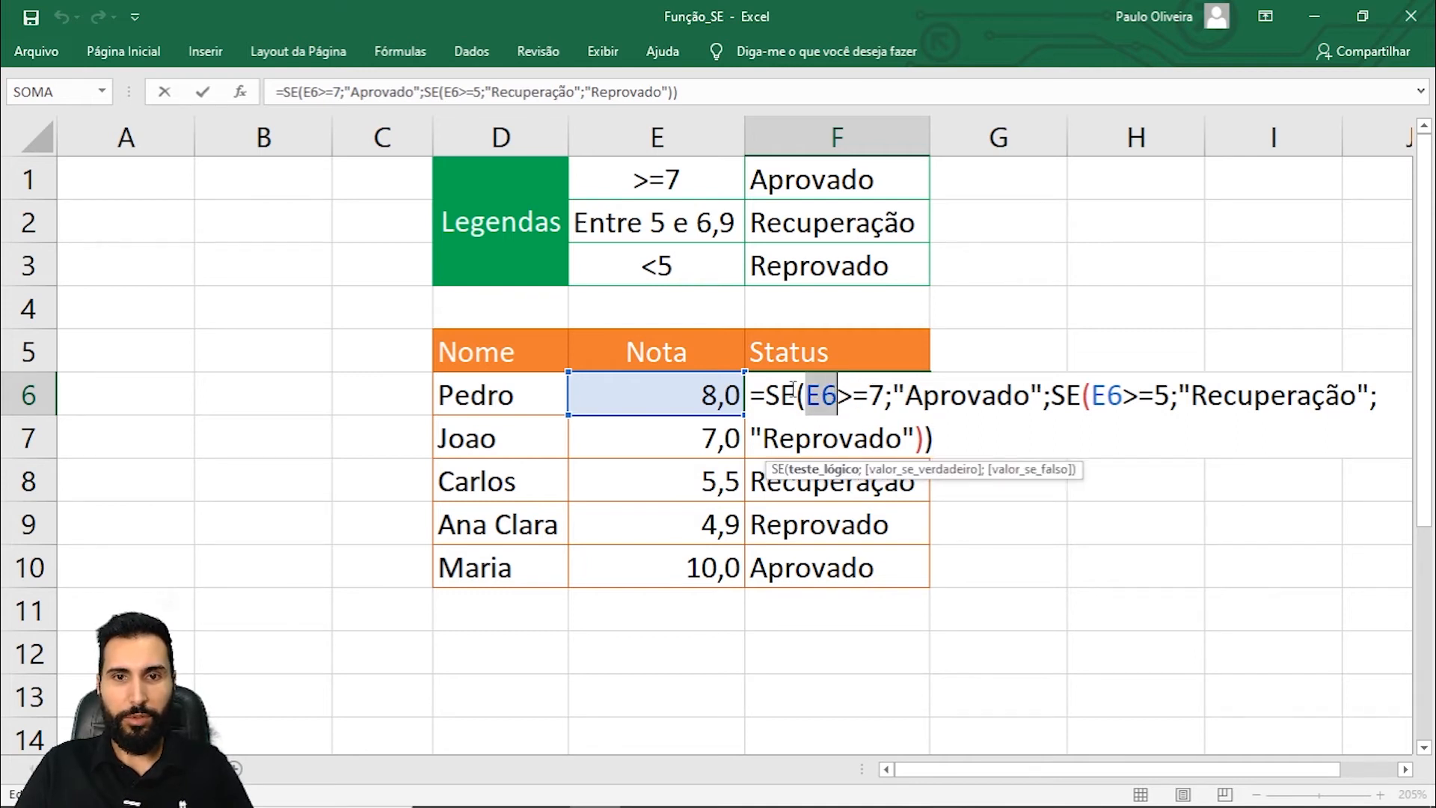
drag(802, 393, 854, 397)
double_click(875, 394)
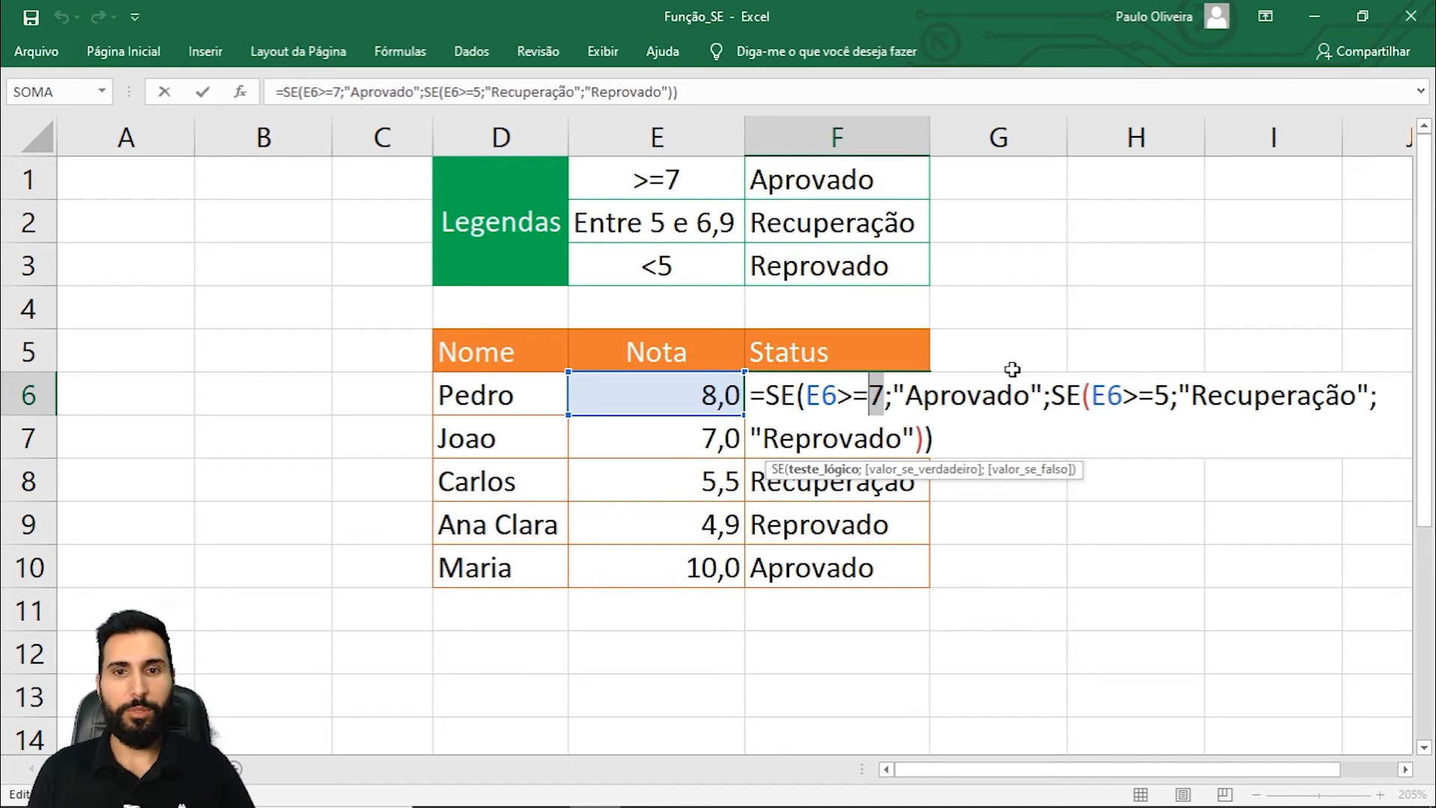
key(Escape)
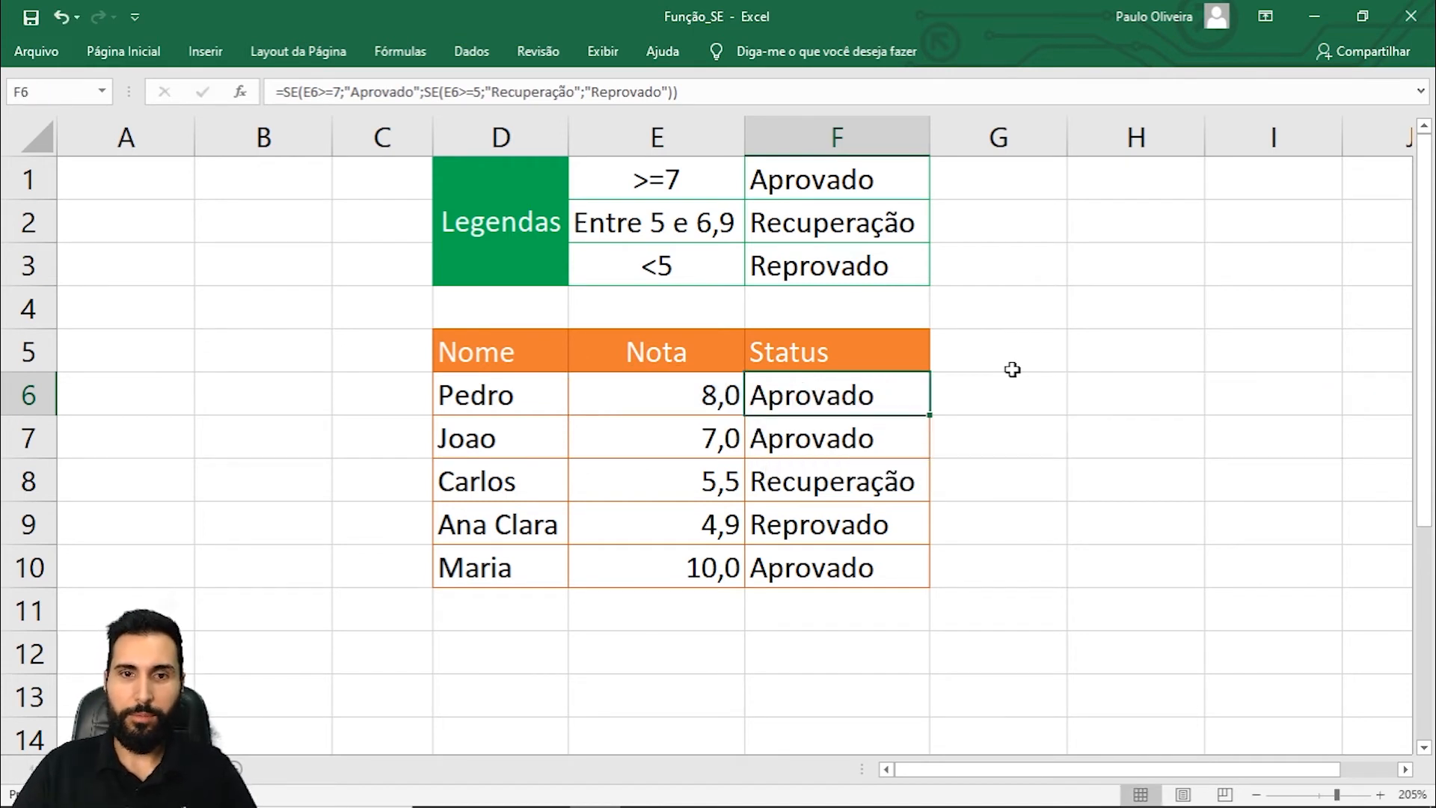
Enter the limit values beside the legend: 7 in G1 for Aprovado and 5 in G2 for Recuperação.
click(984, 180)
text(7)
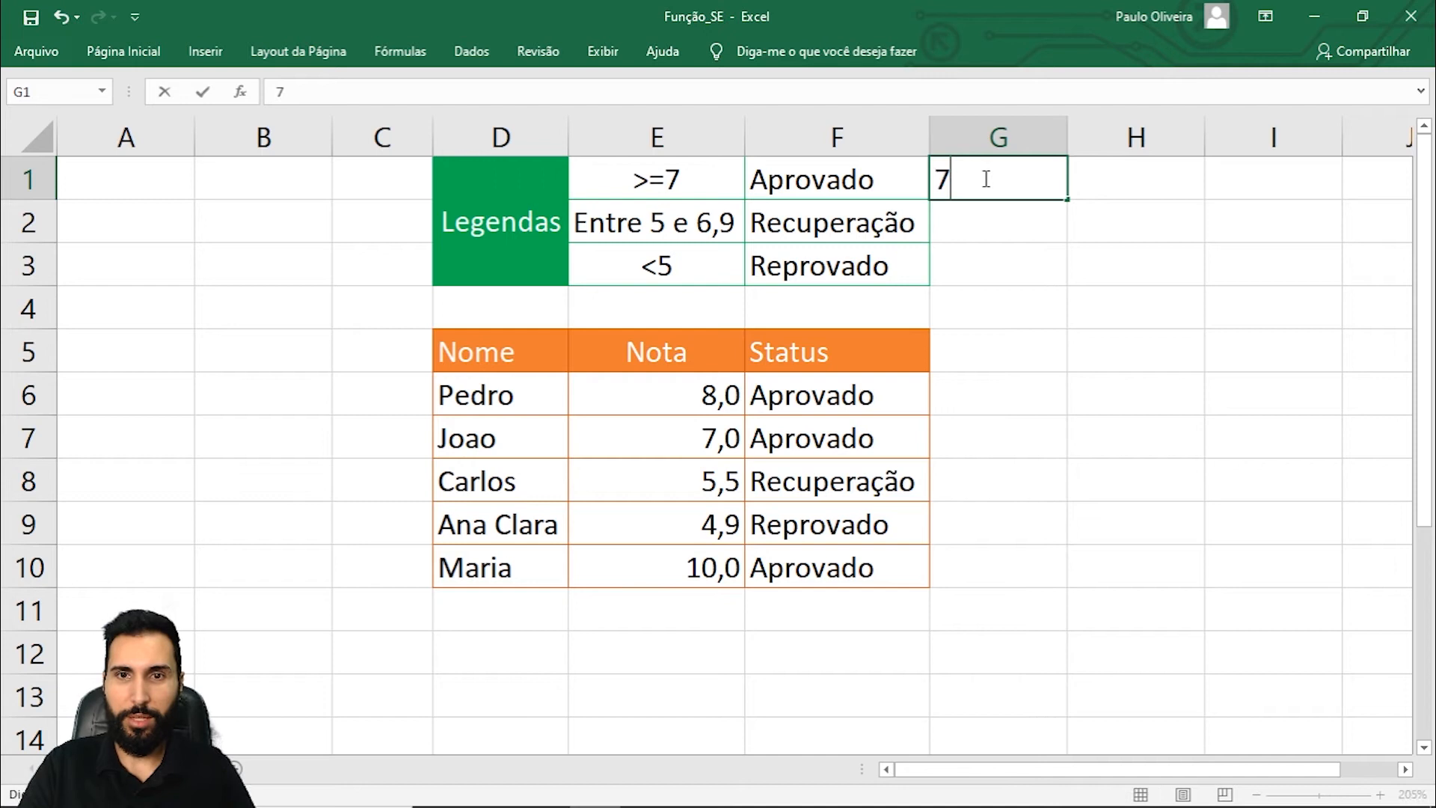
key(Return)
text(5)
key(Return)
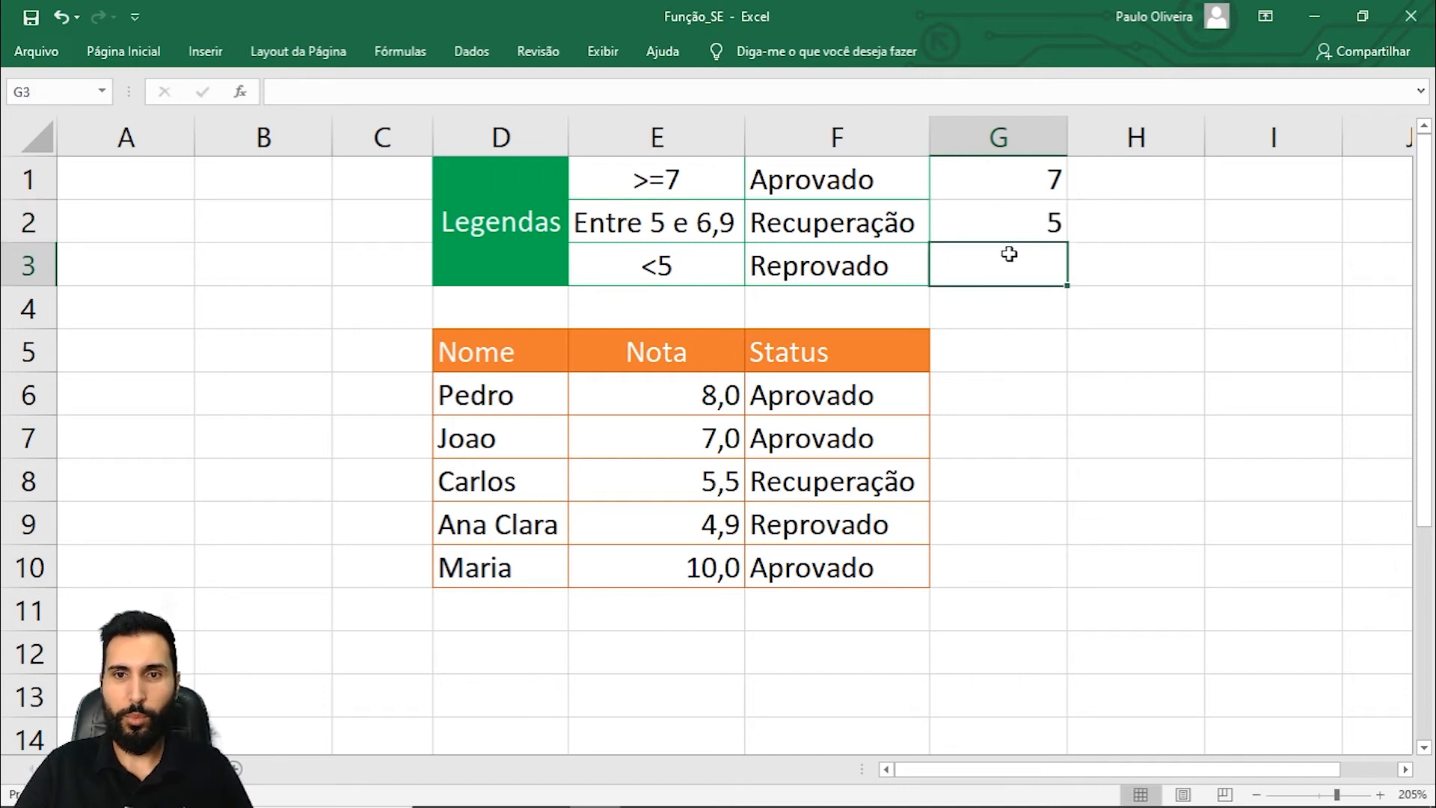
Replace the fixed limit 7 in the F6 formula's first test with a reference to G1.
click(843, 395)
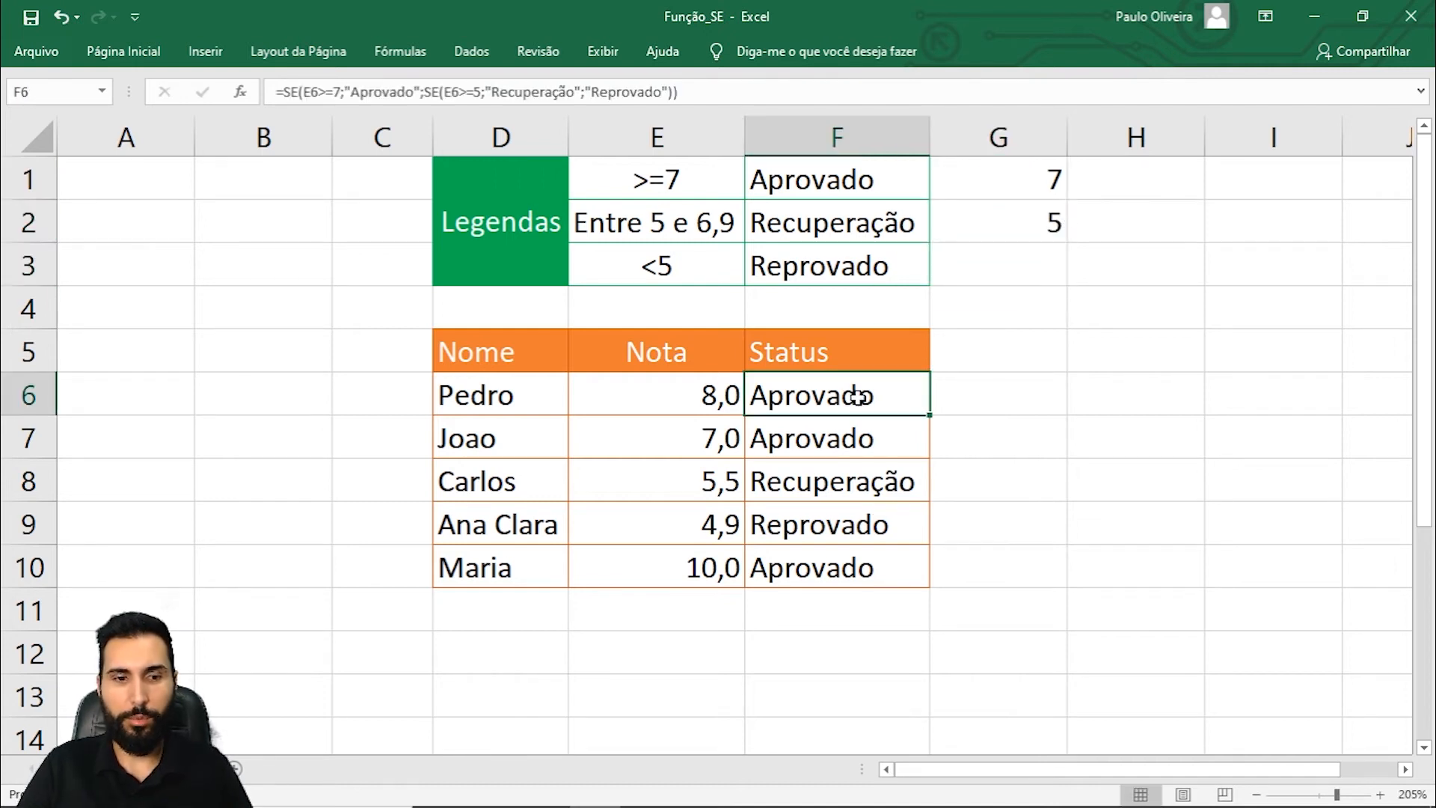
key(F2)
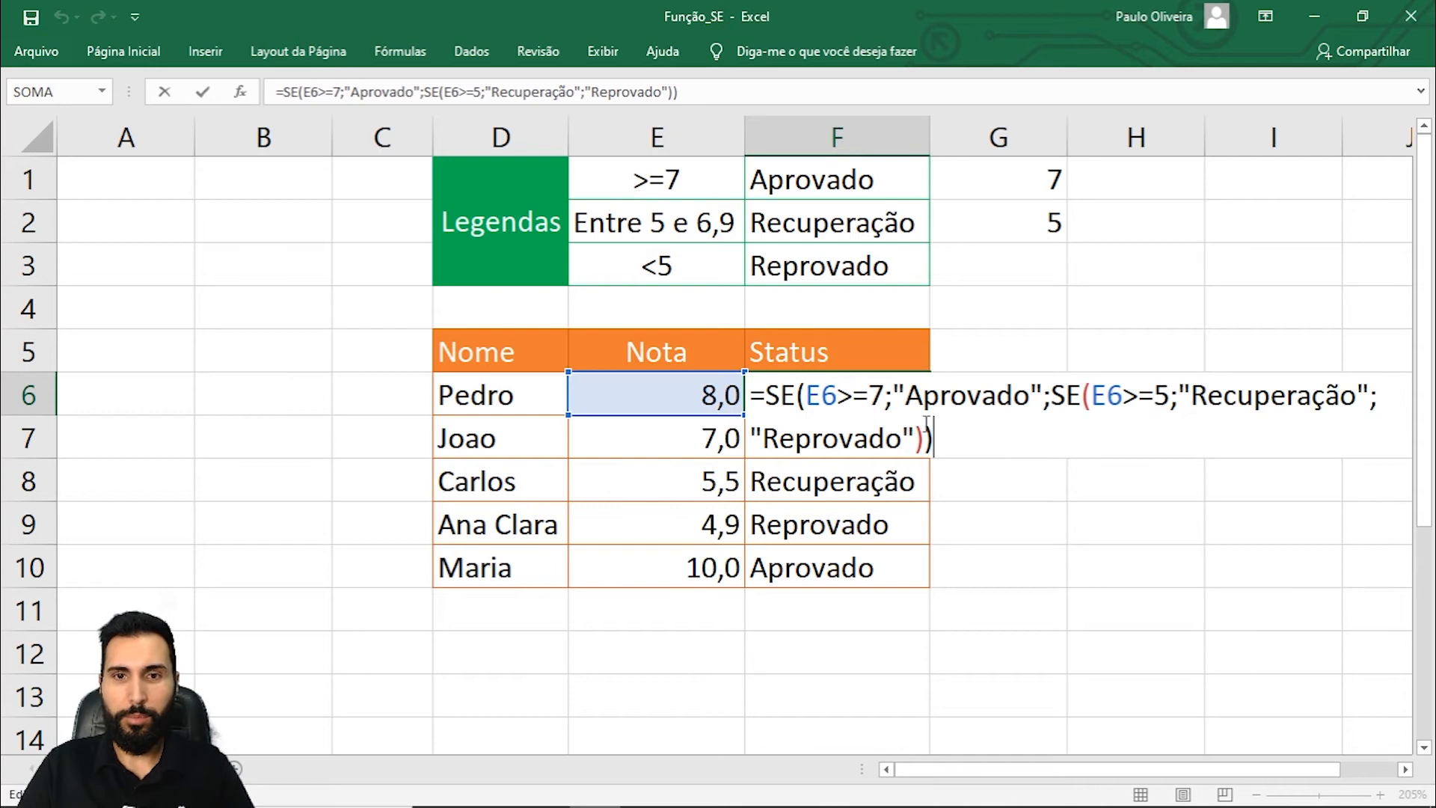
click(884, 390)
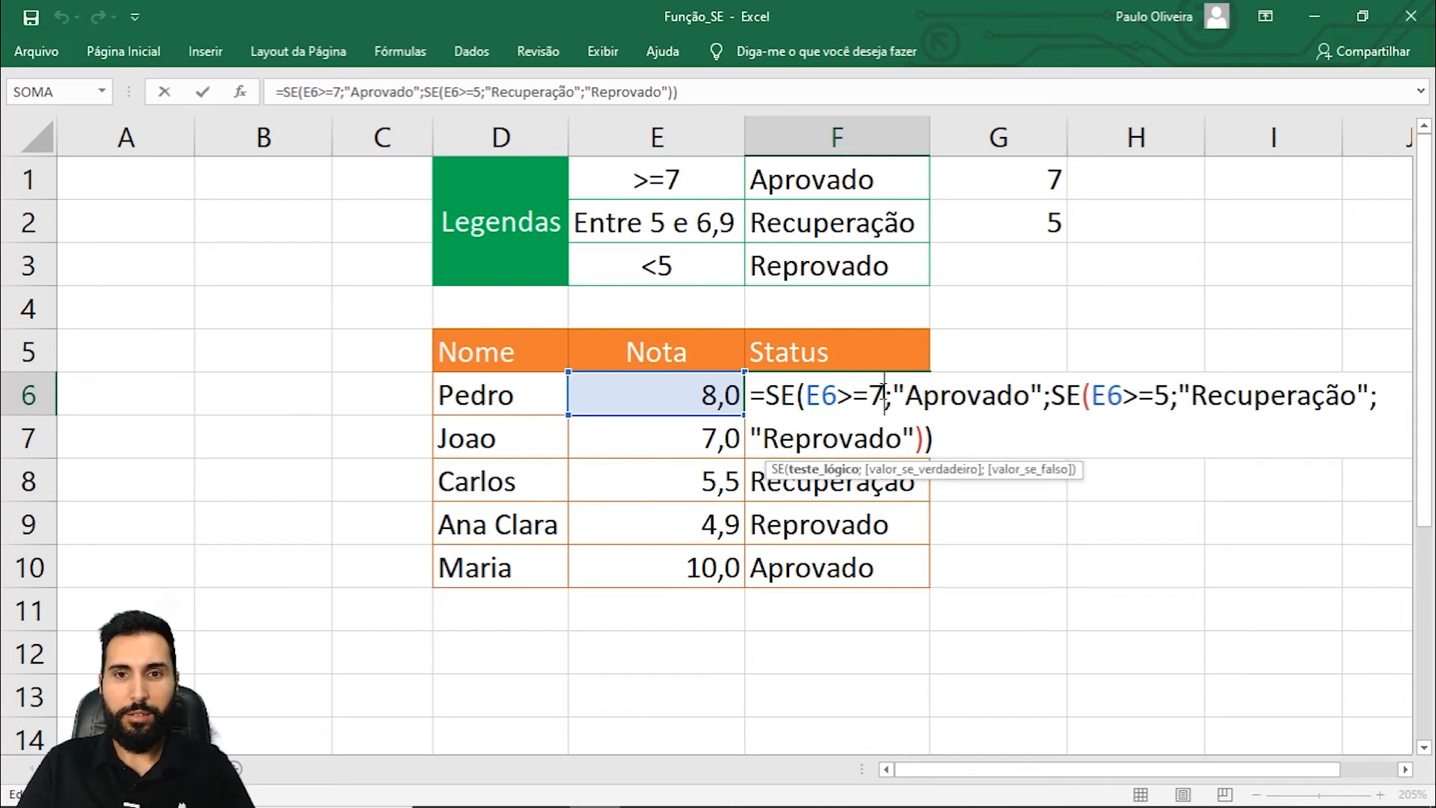
double_click(875, 392)
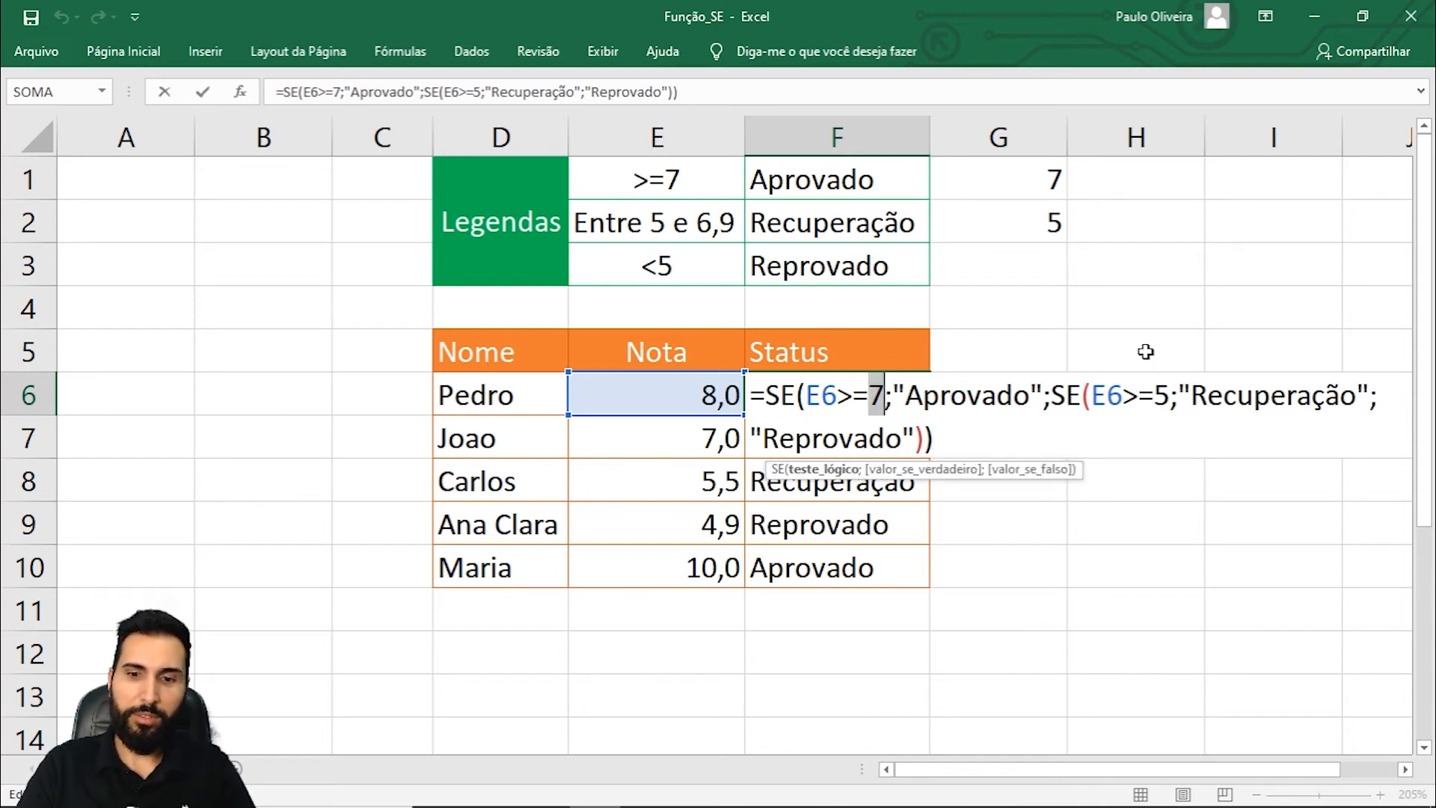
key(BackSpace)
click(1025, 178)
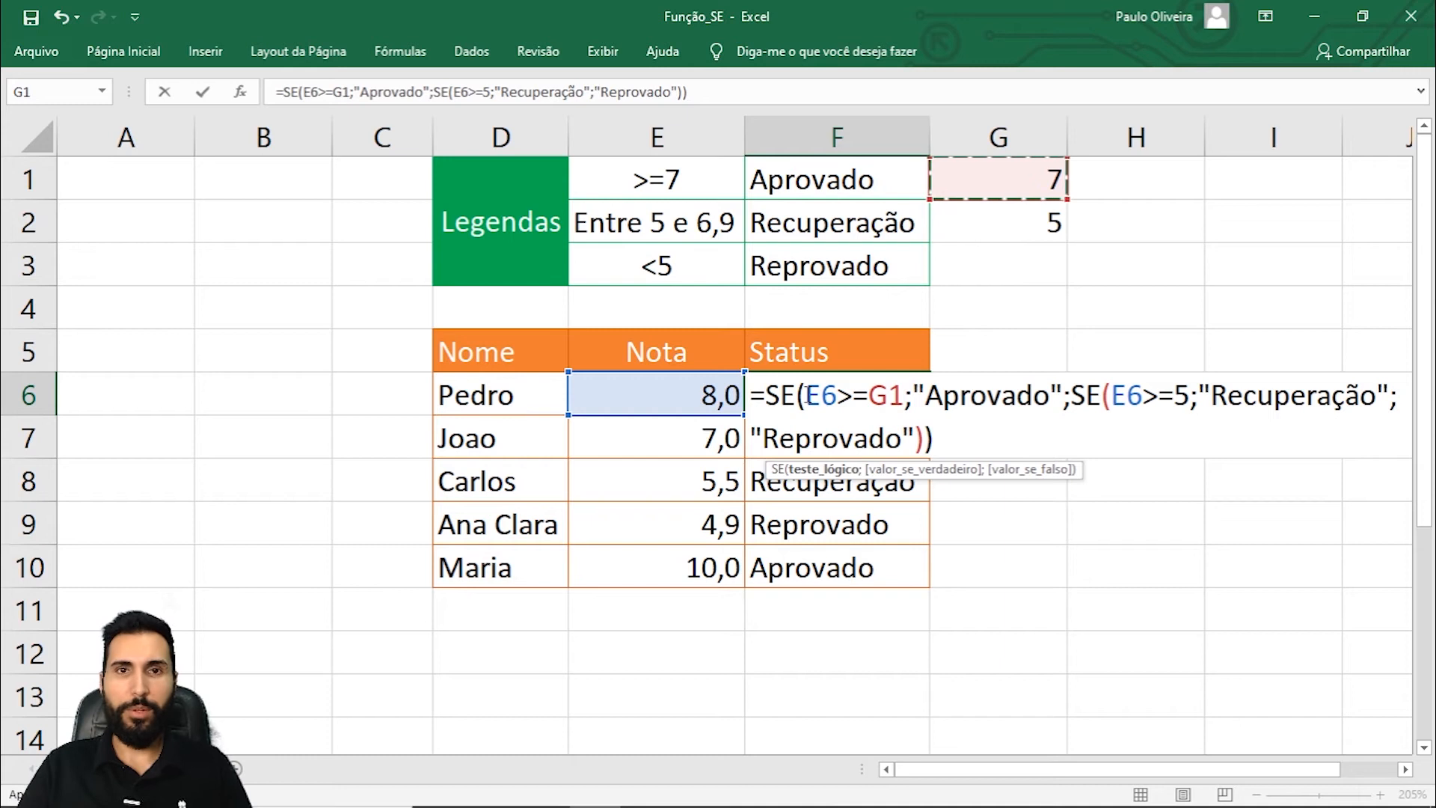
Try the fixed value 8 in place of G1 in the F6 formula's first test, and restore the G1 reference.
drag(807, 396, 899, 386)
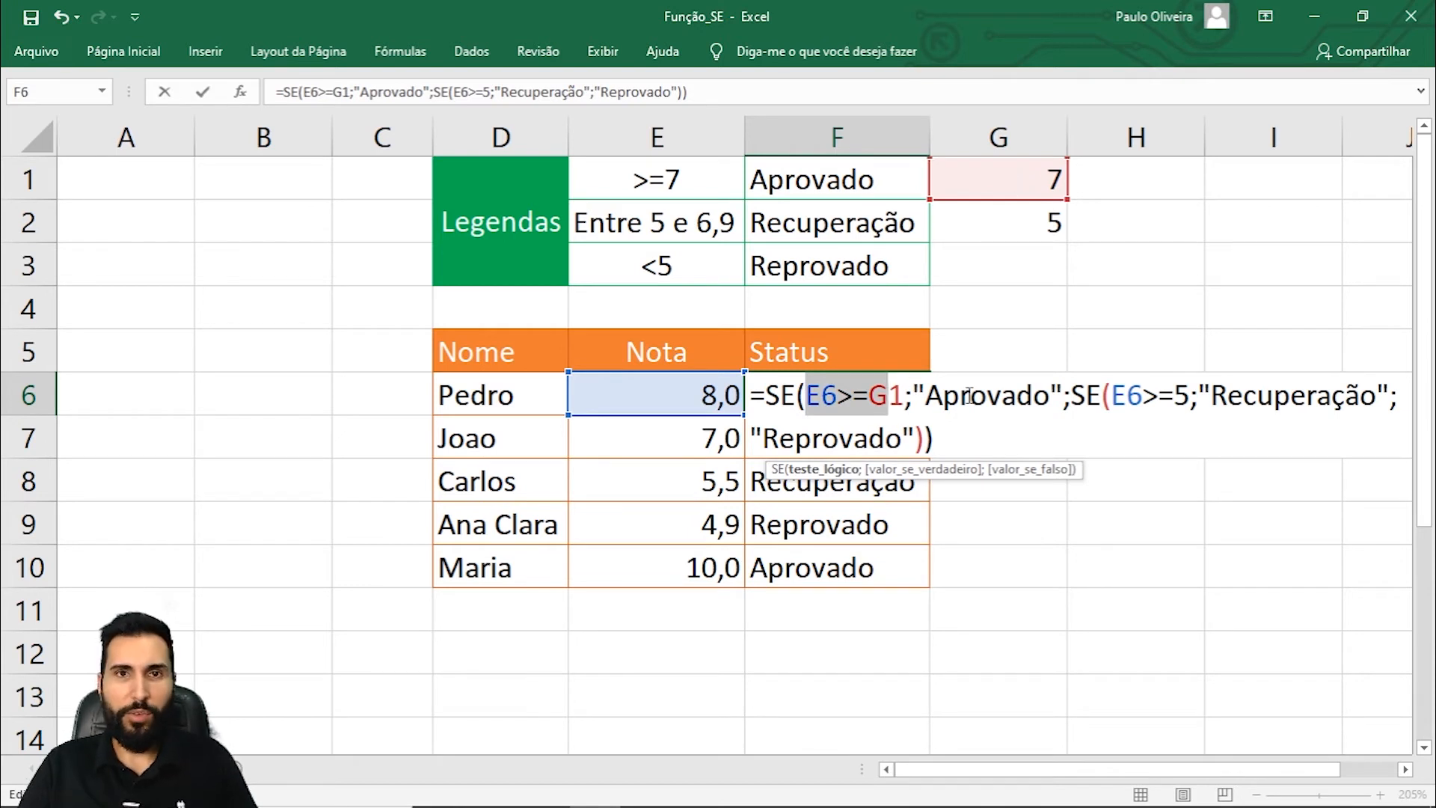
drag(905, 391, 869, 391)
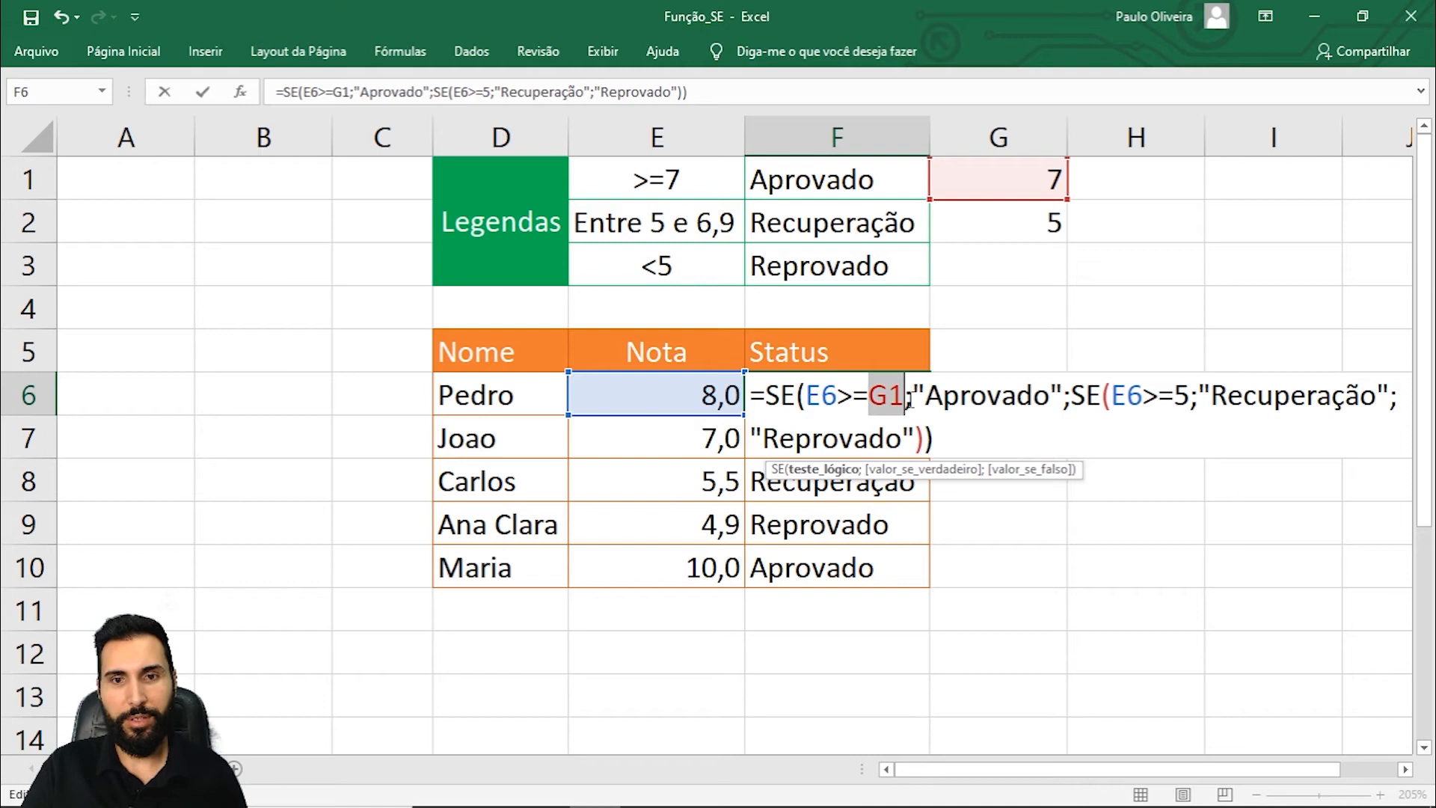
text(8)
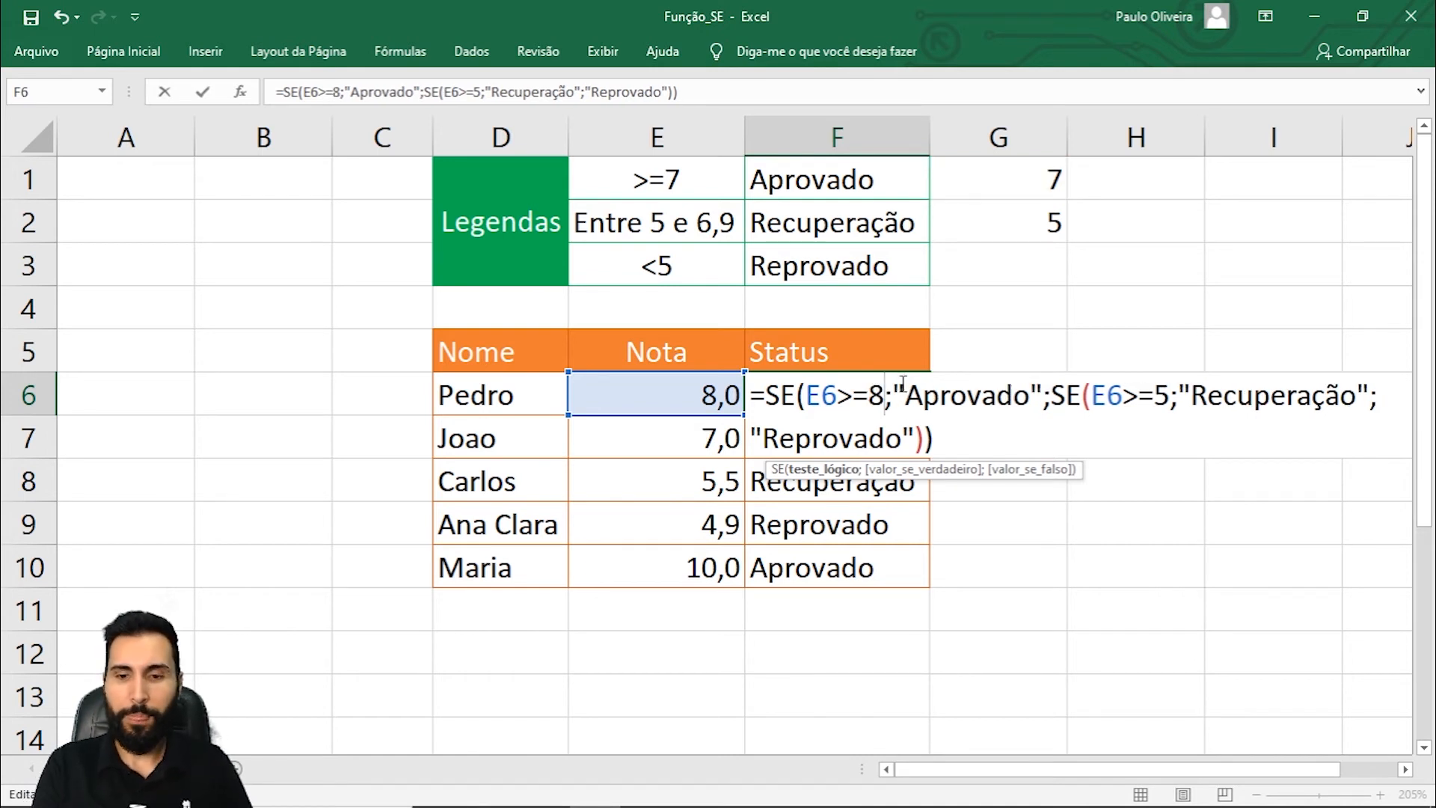
key(BackSpace)
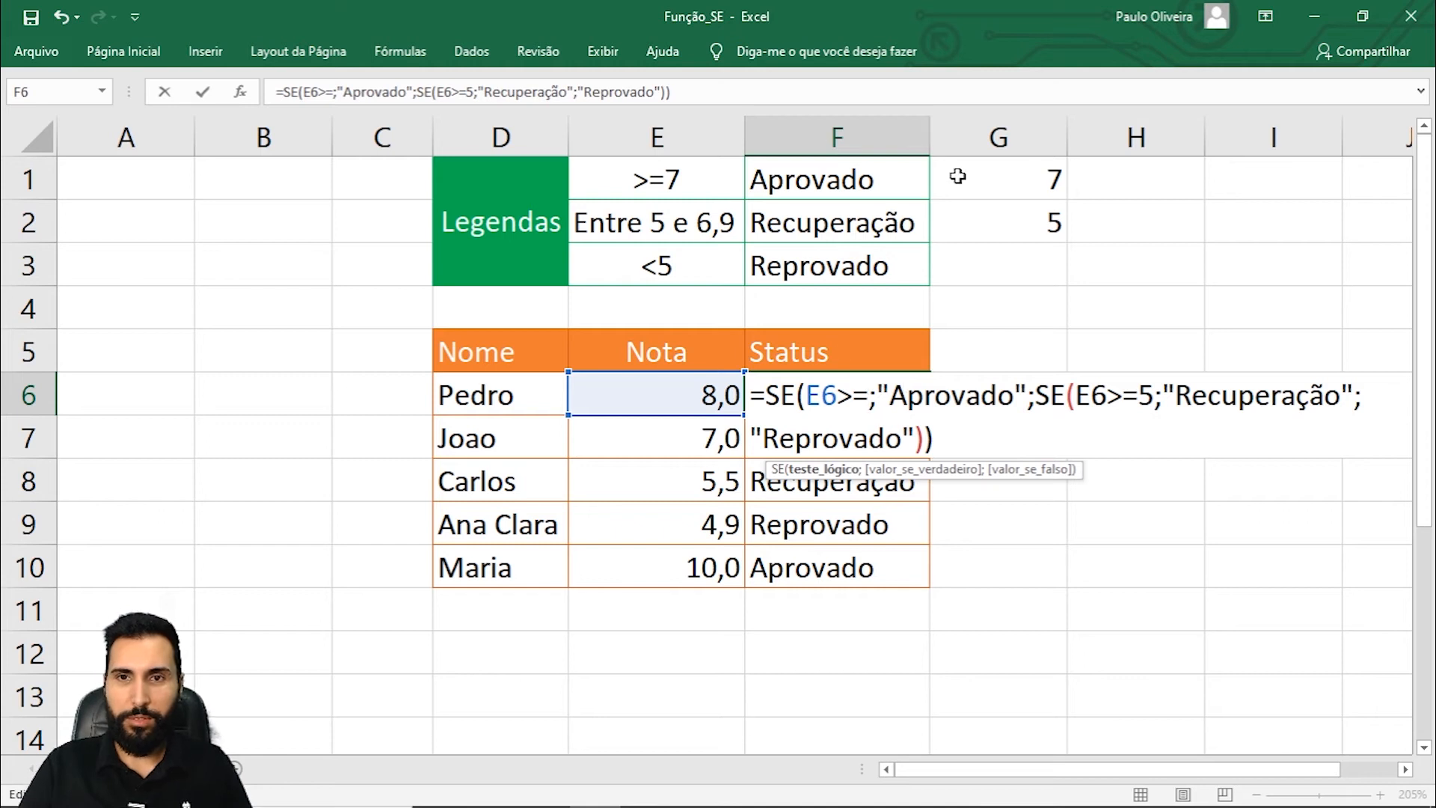
click(1025, 184)
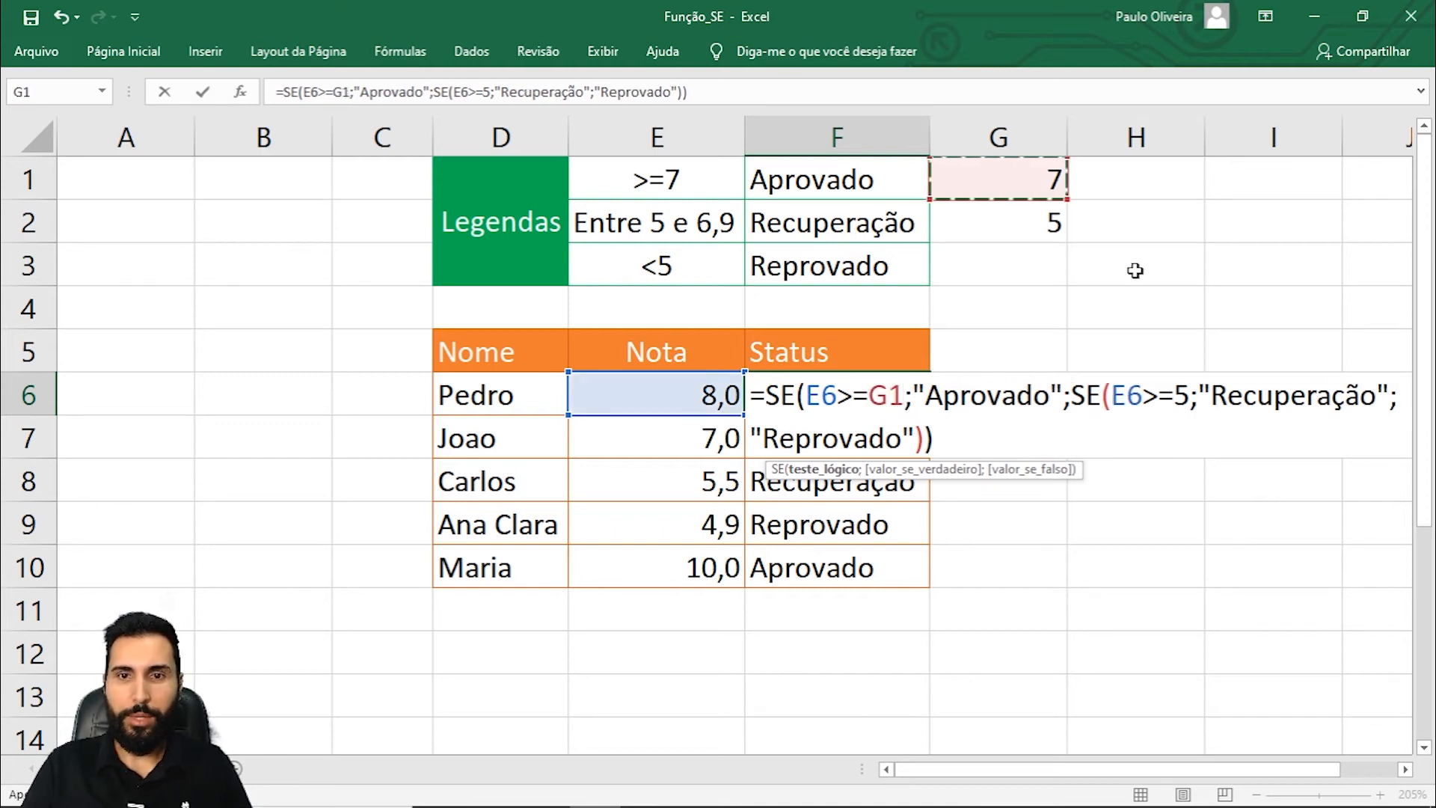
Replace the text "Aprovado" in the F6 formula with a reference to F1.
drag(911, 397, 1063, 396)
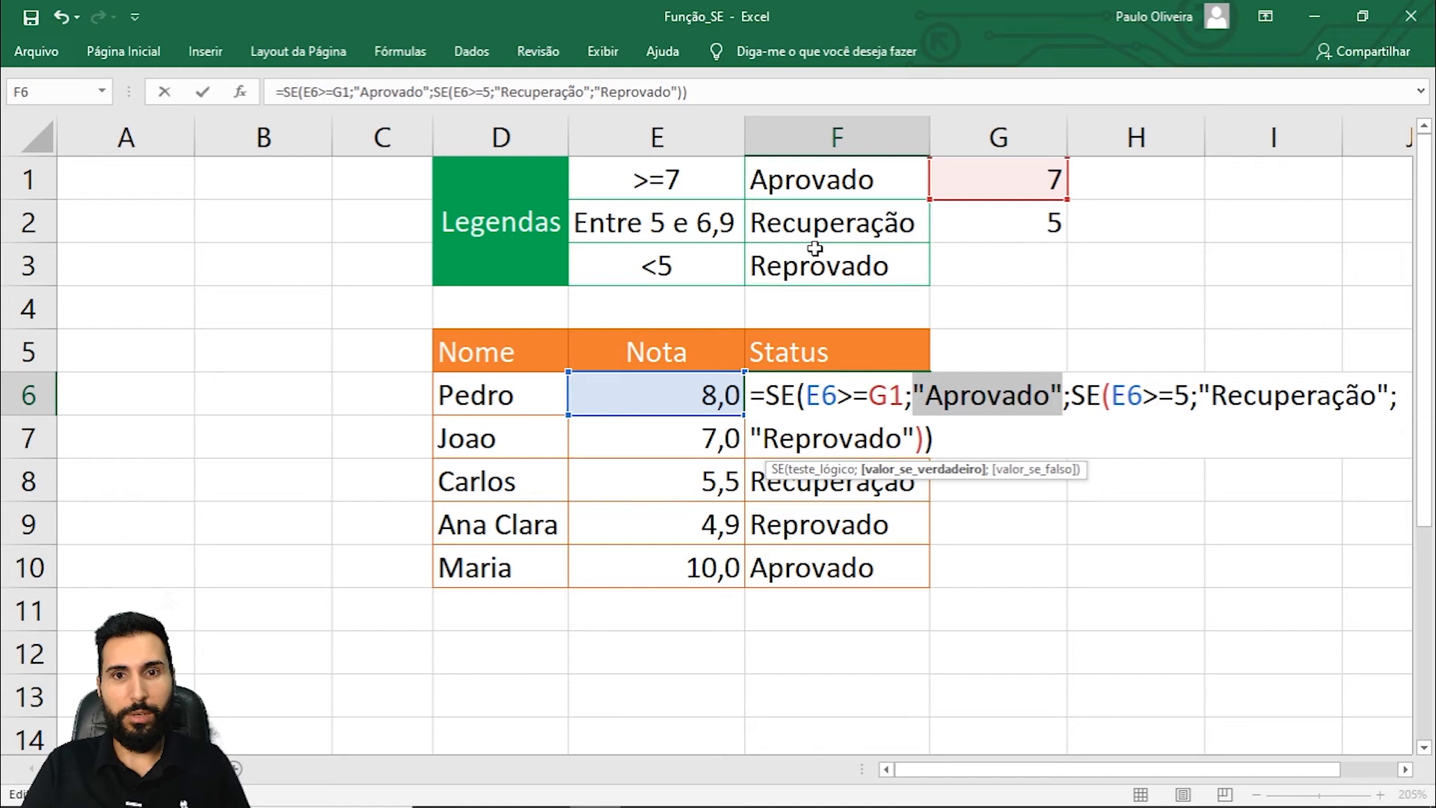
click(804, 171)
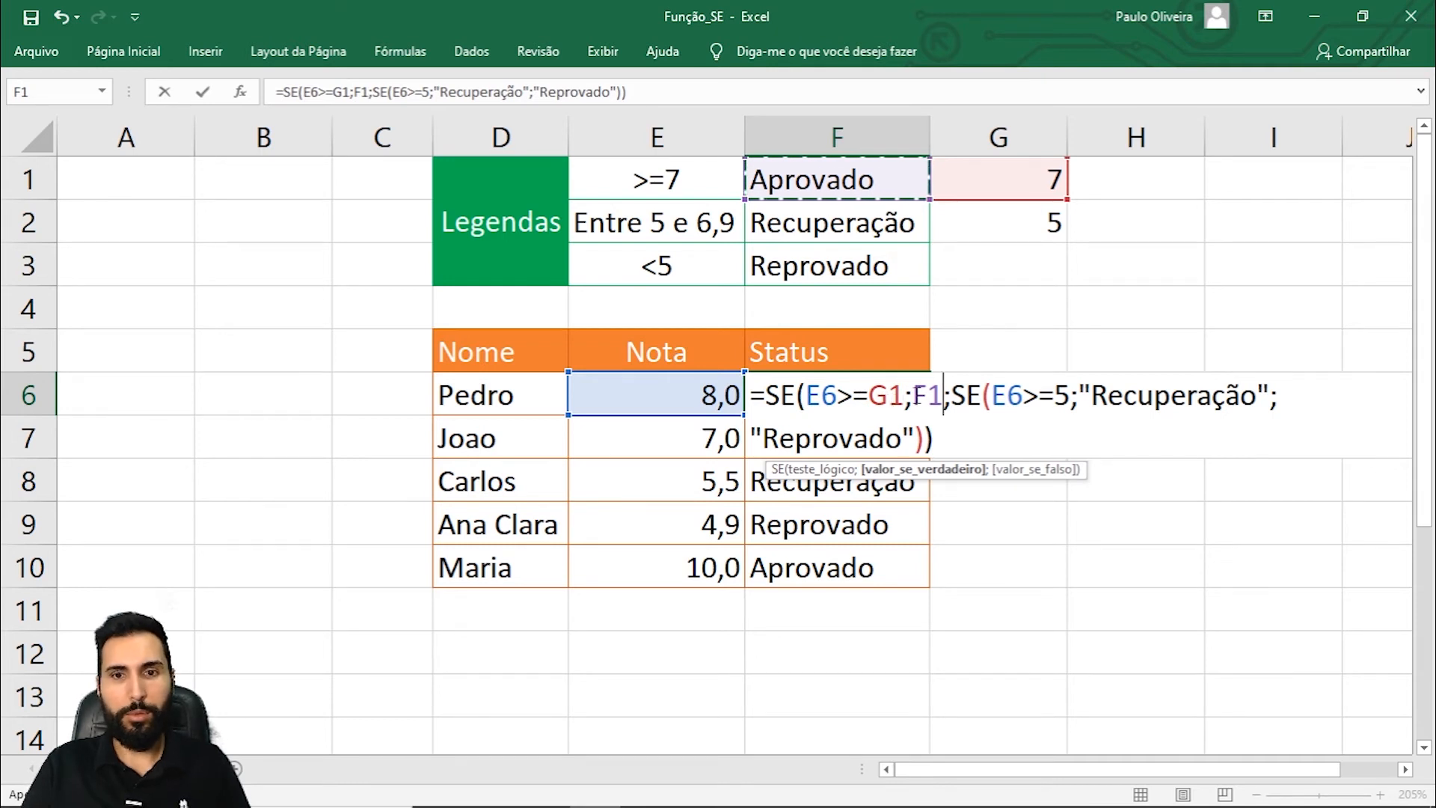
double_click(929, 395)
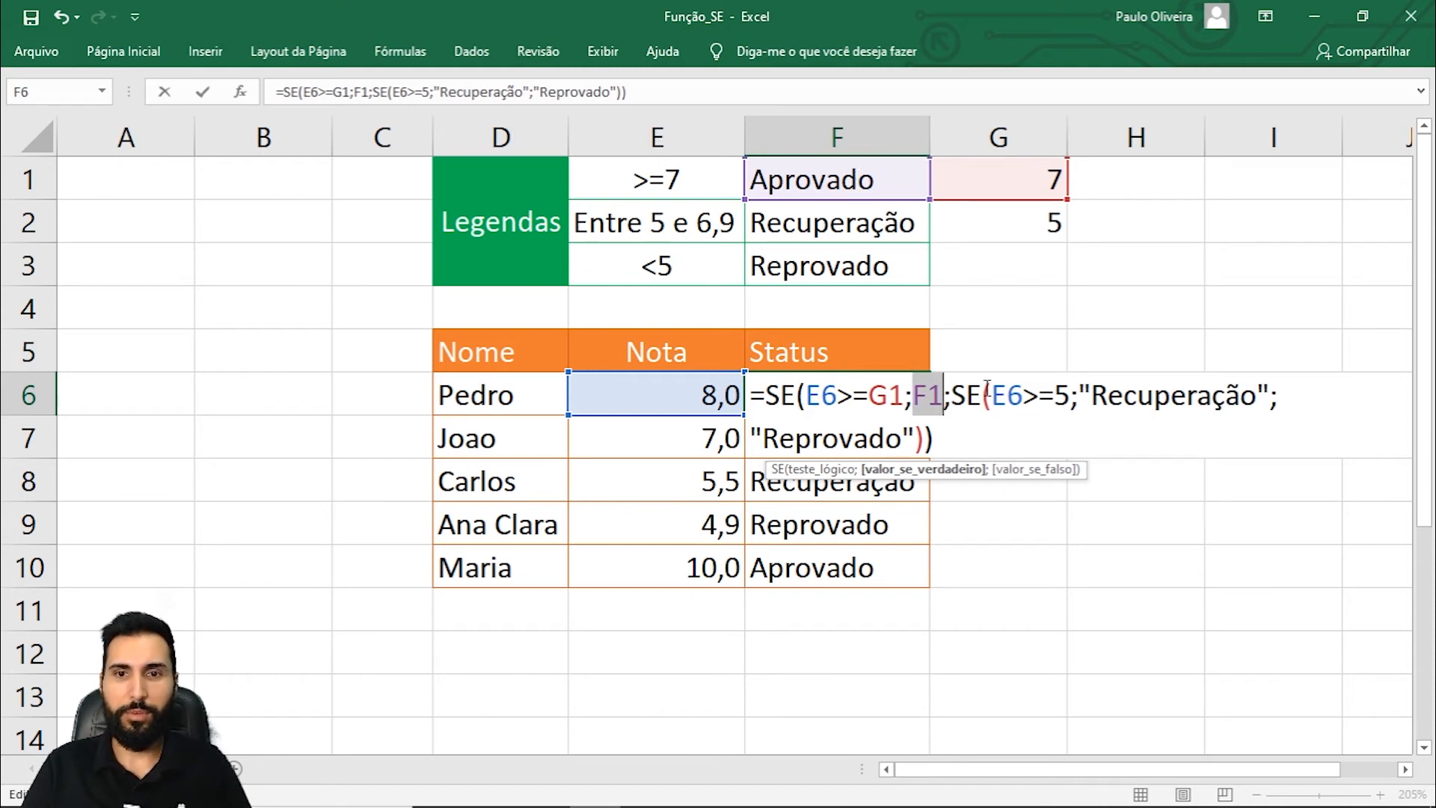
In the nested SE of F6, replace the limit 5 with G2 and the text "Recuperação" with F2.
double_click(1061, 395)
click(1032, 220)
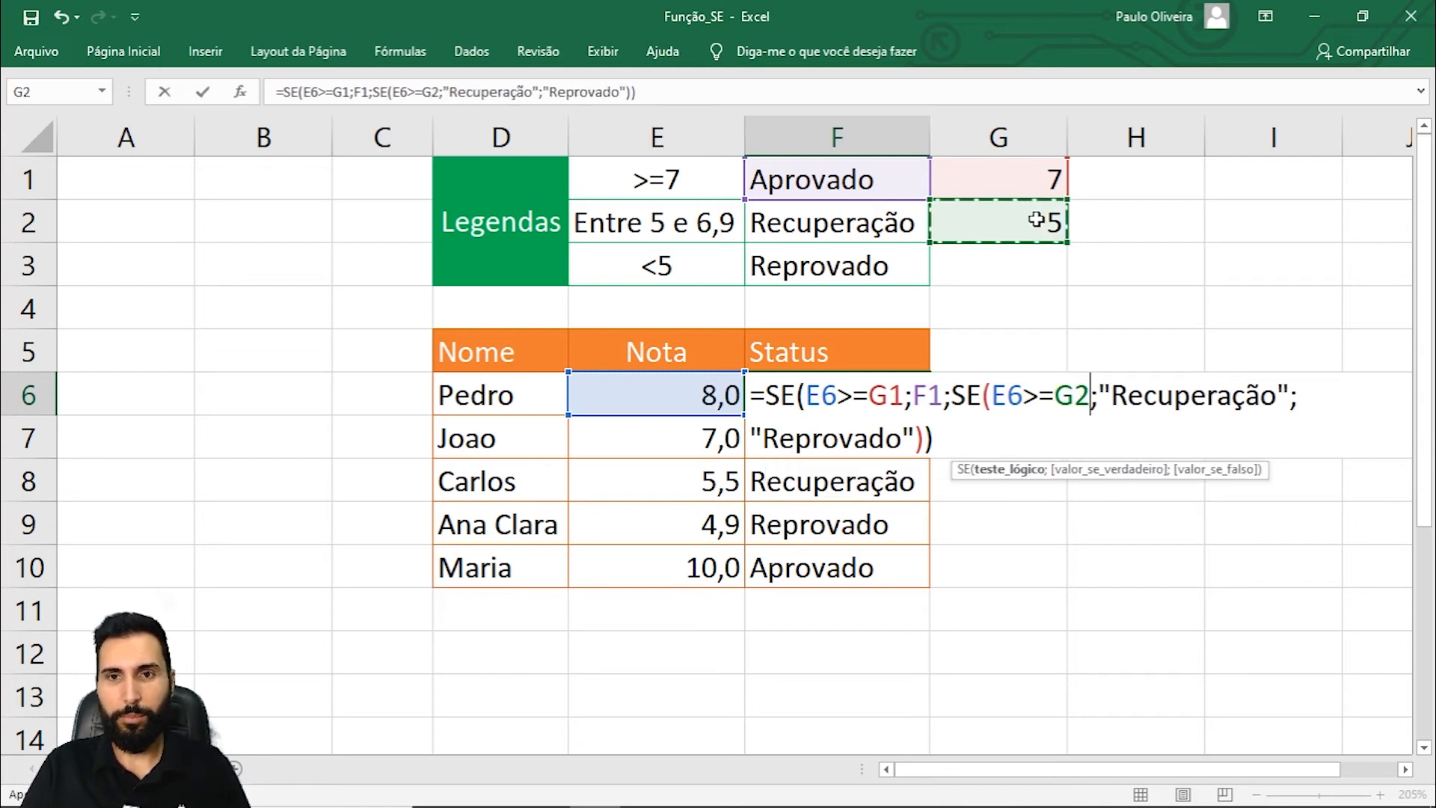
drag(1098, 394, 1289, 396)
key(Delete)
click(867, 224)
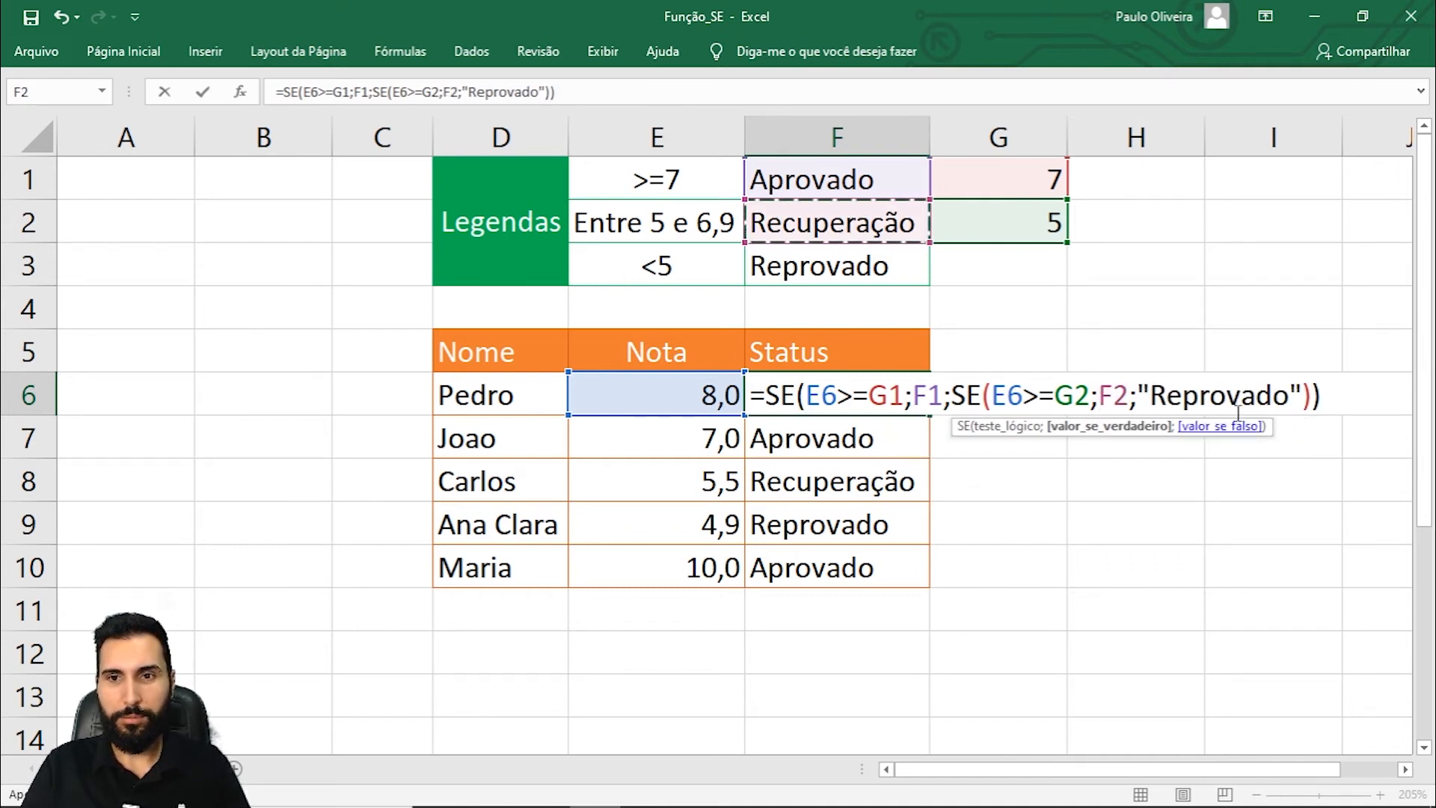
Replace the text "Reprovado" in the F6 formula with a reference to F3, and commit the formula.
drag(1139, 393, 1305, 393)
key(Delete)
click(845, 265)
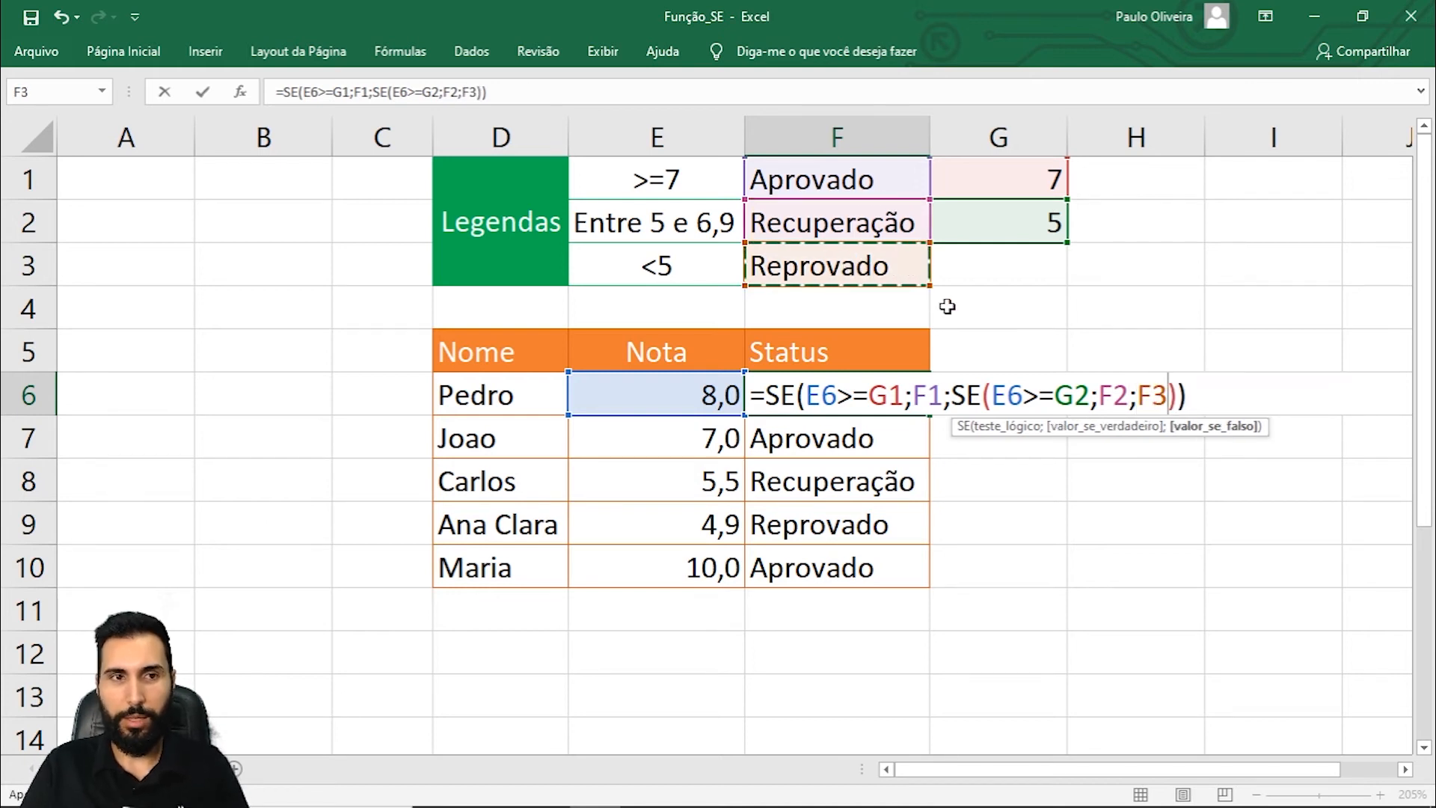
key(Return)
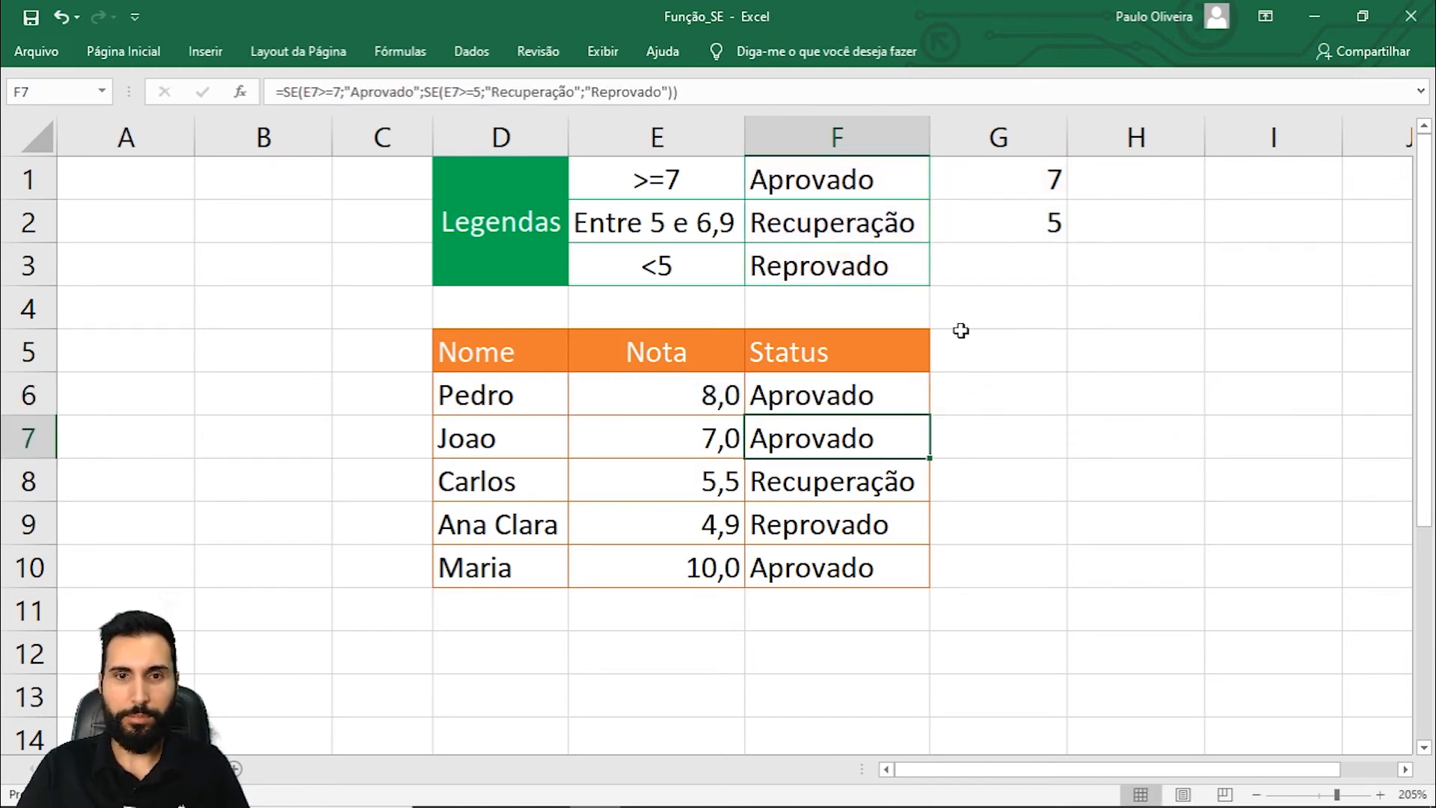
Try to copy the F6 formula with its relative references down to F10, and inspect the formula in F8.
click(874, 395)
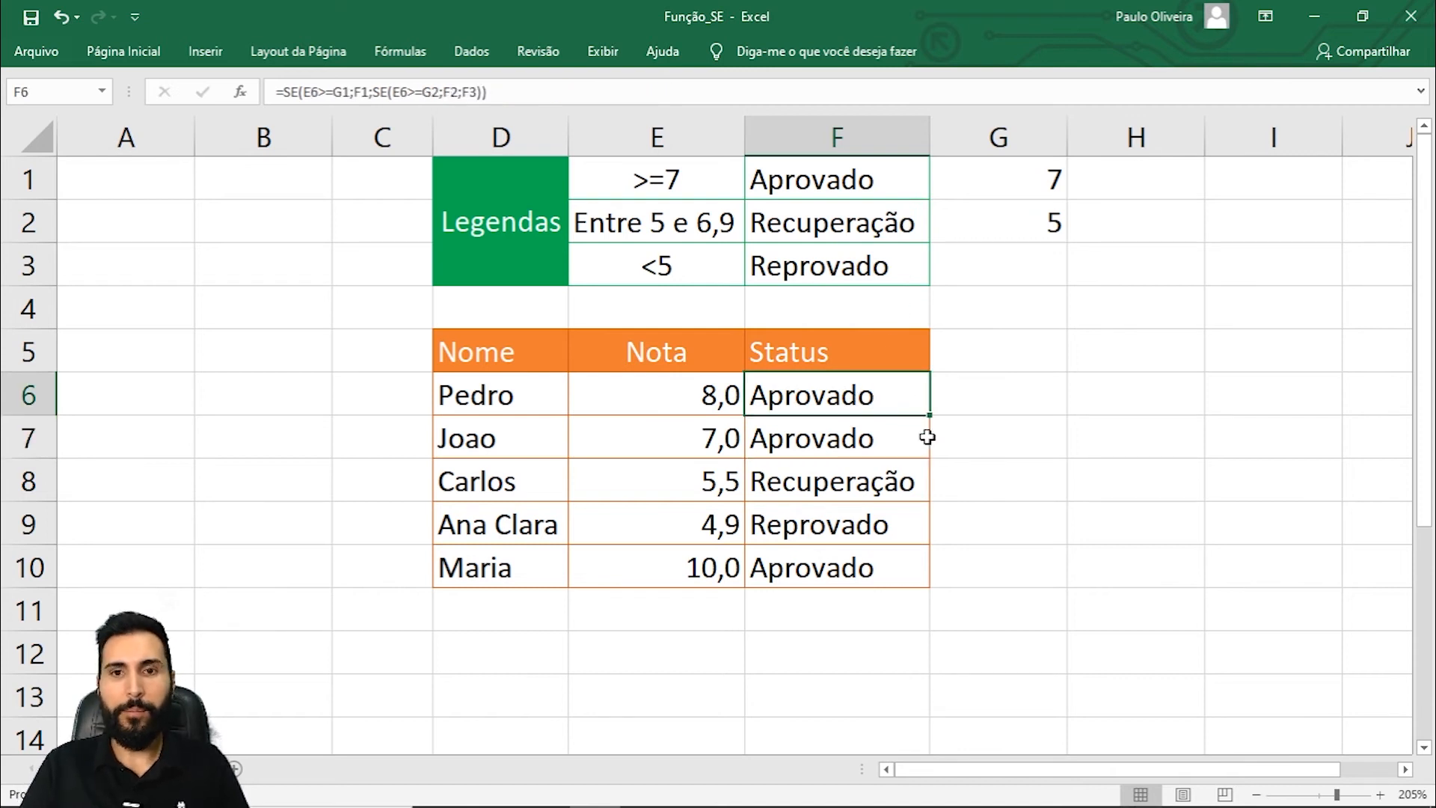
drag(932, 415, 921, 577)
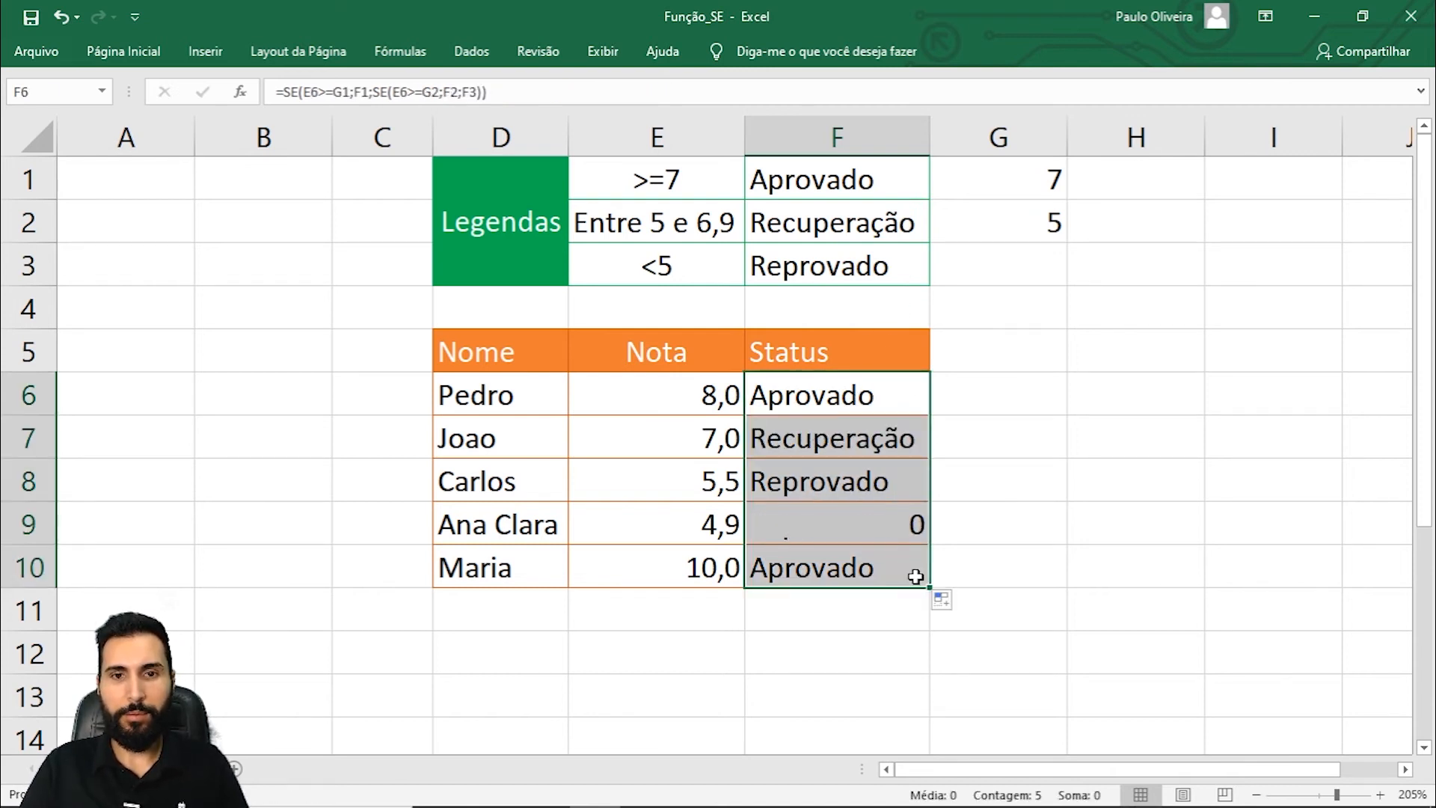
click(865, 500)
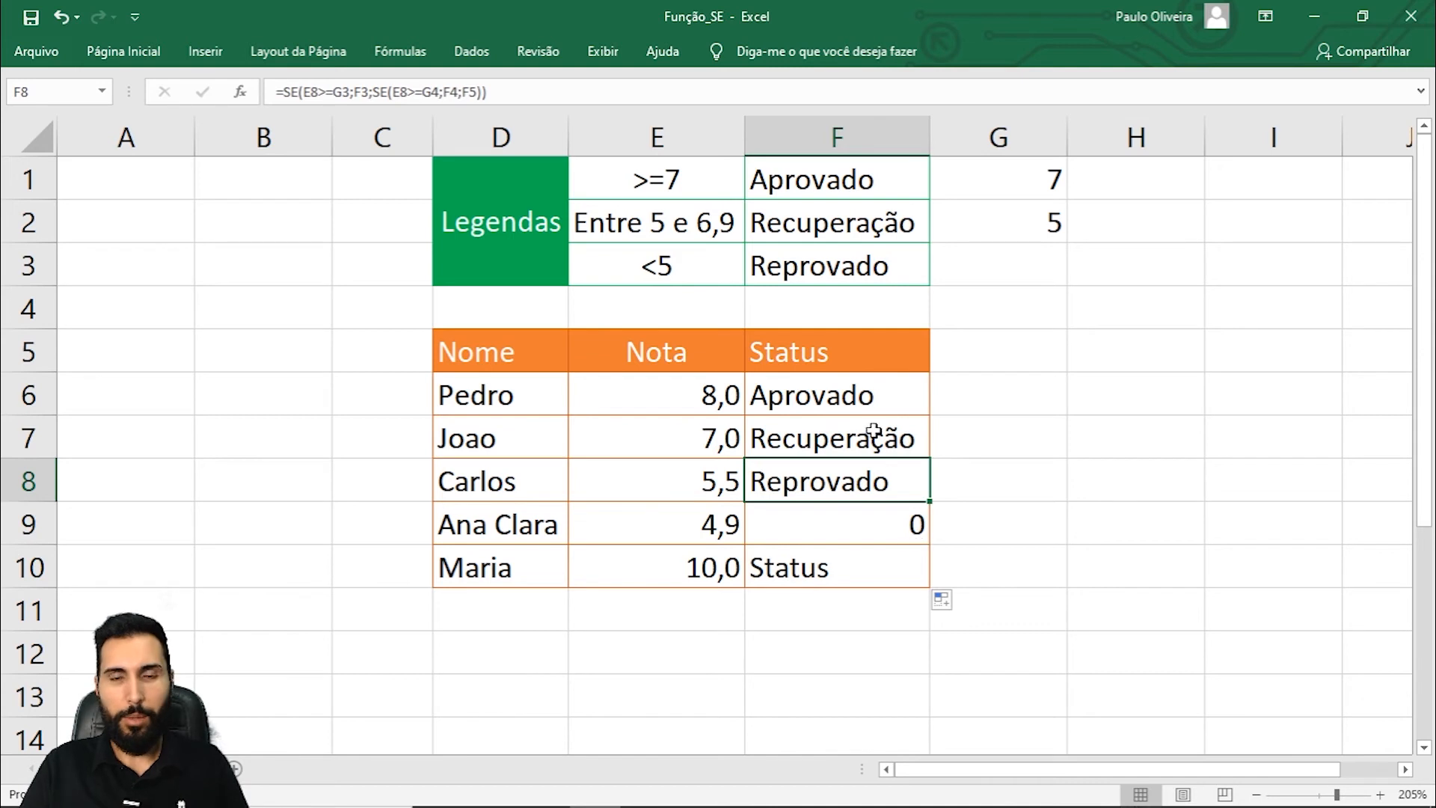
Open the F6 formula, try pointing its first grade reference at E7 through E10, and return it to E6.
click(851, 389)
double_click(851, 390)
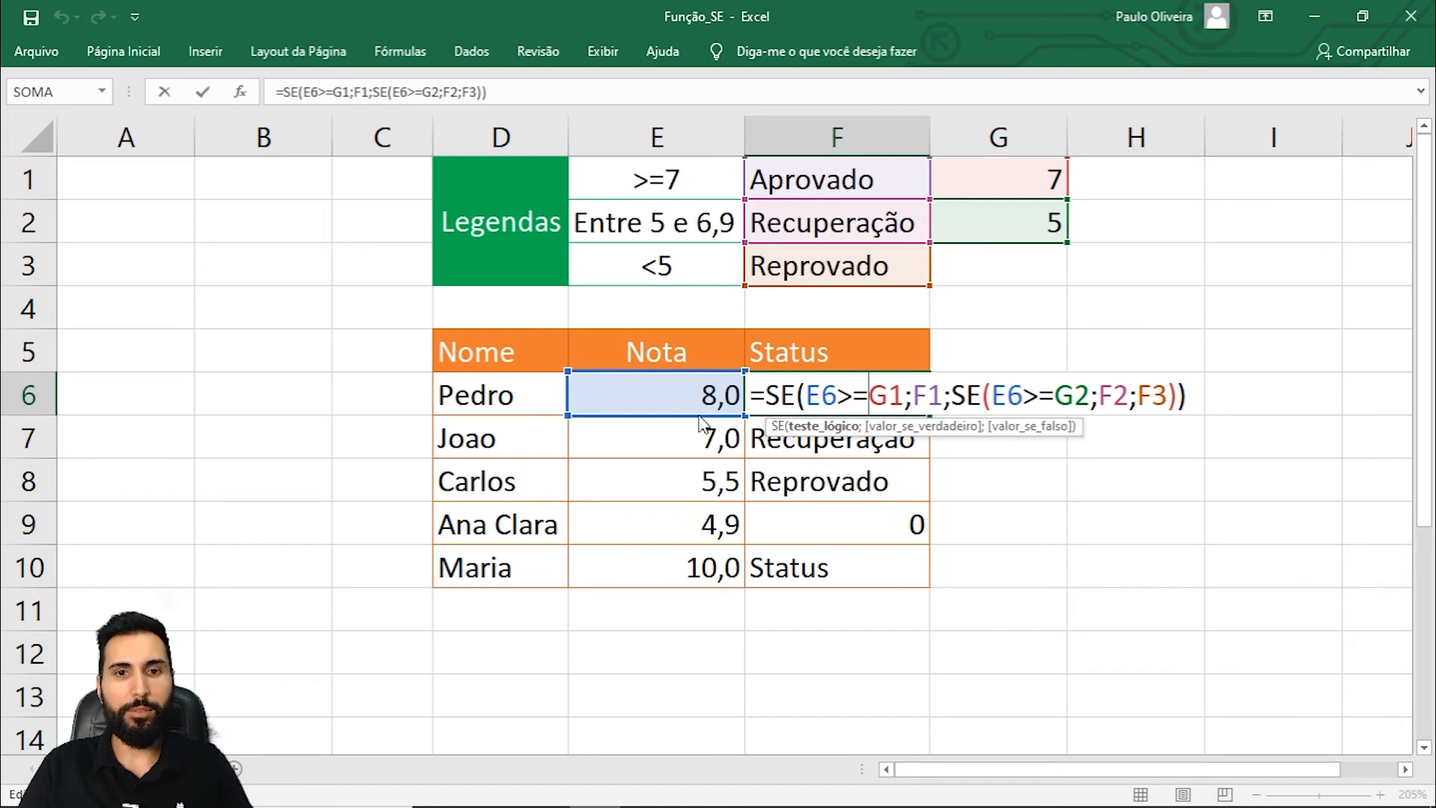
click(700, 449)
click(703, 478)
click(707, 532)
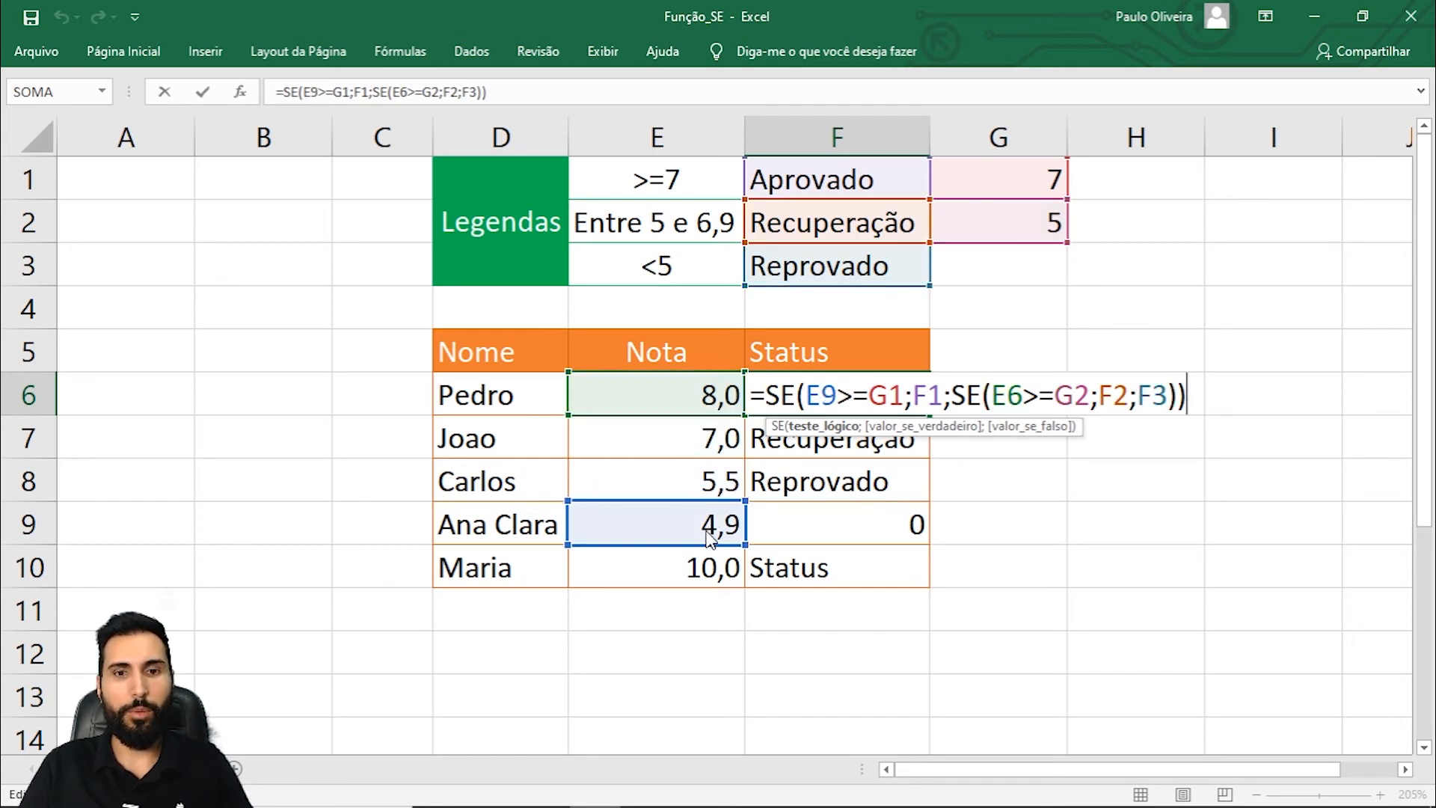
click(710, 568)
click(707, 395)
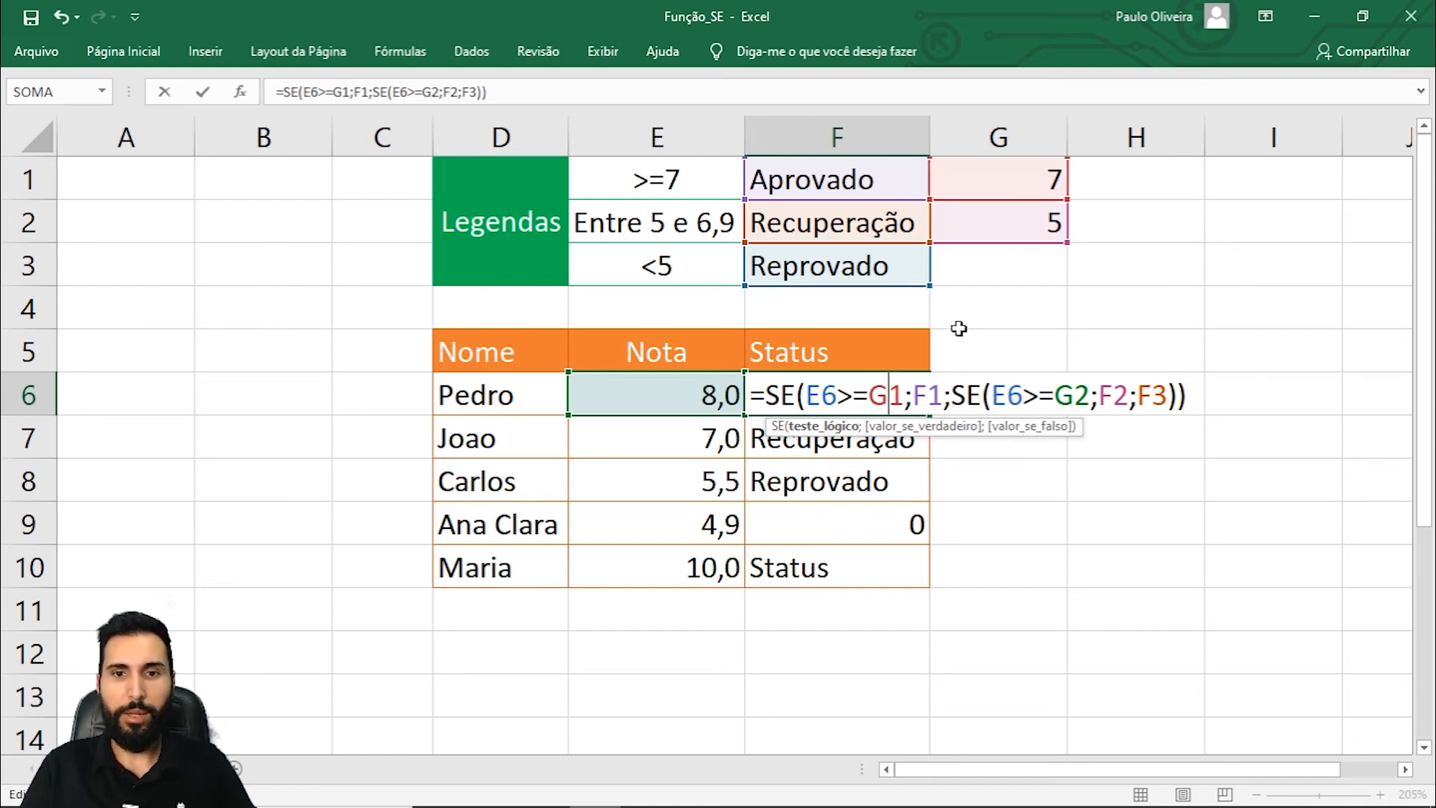
Make the references absolute in the F6 formula as $G$1, $F$1, $G$2, $F$2 and $F$3, keeping E6 relative.
key(F4)
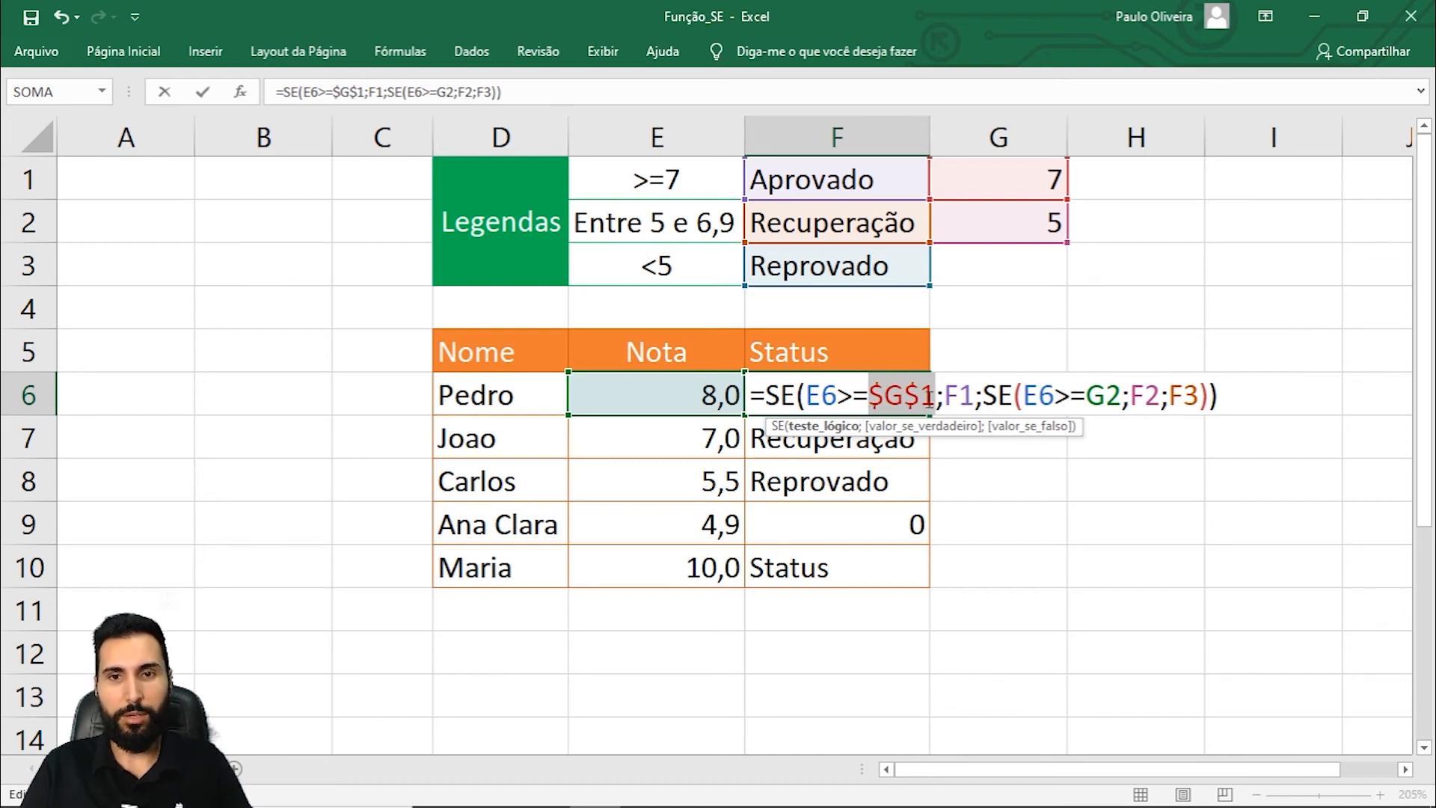
click(958, 395)
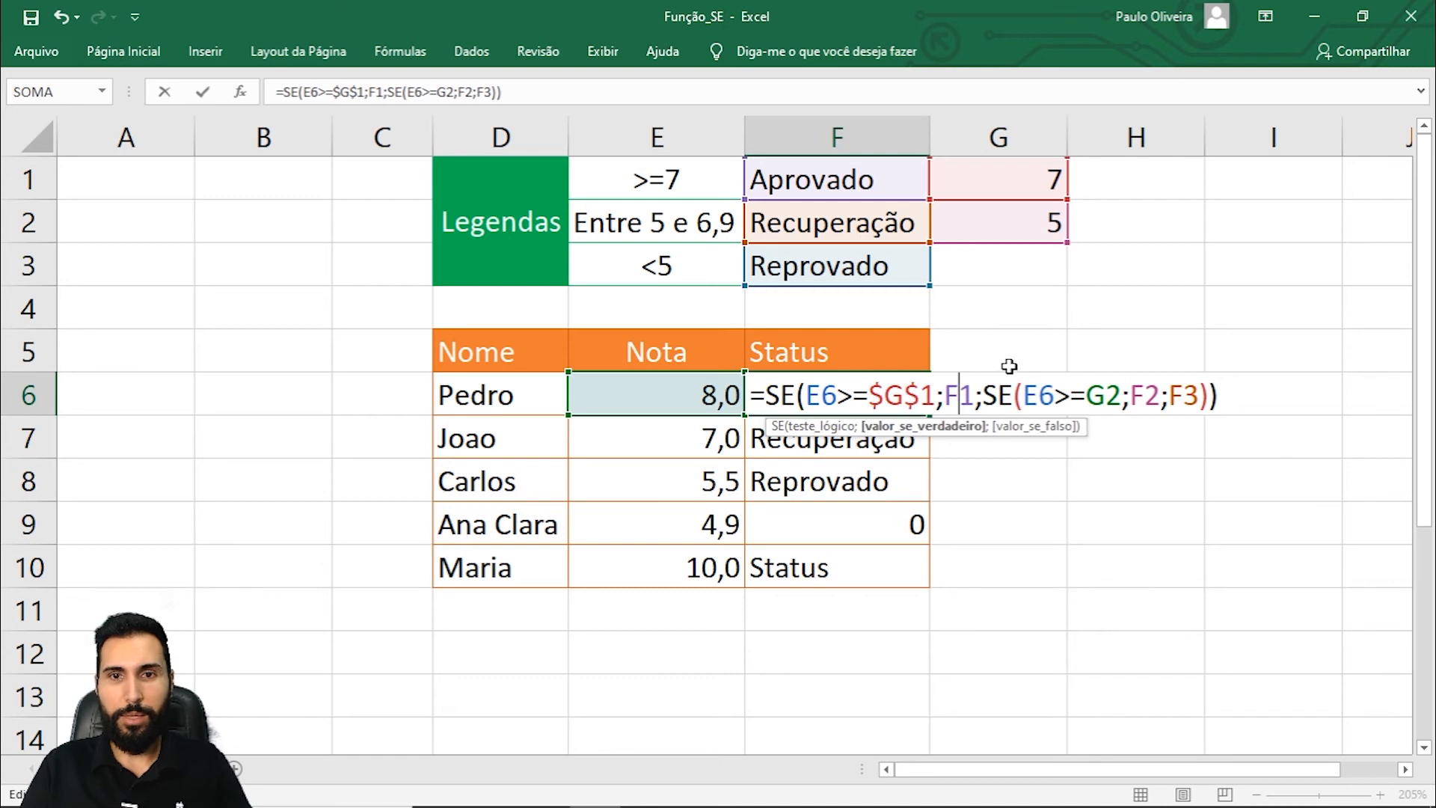
key(F4)
click(1142, 395)
key(F4)
click(1208, 395)
key(F4)
click(1277, 396)
key(F4)
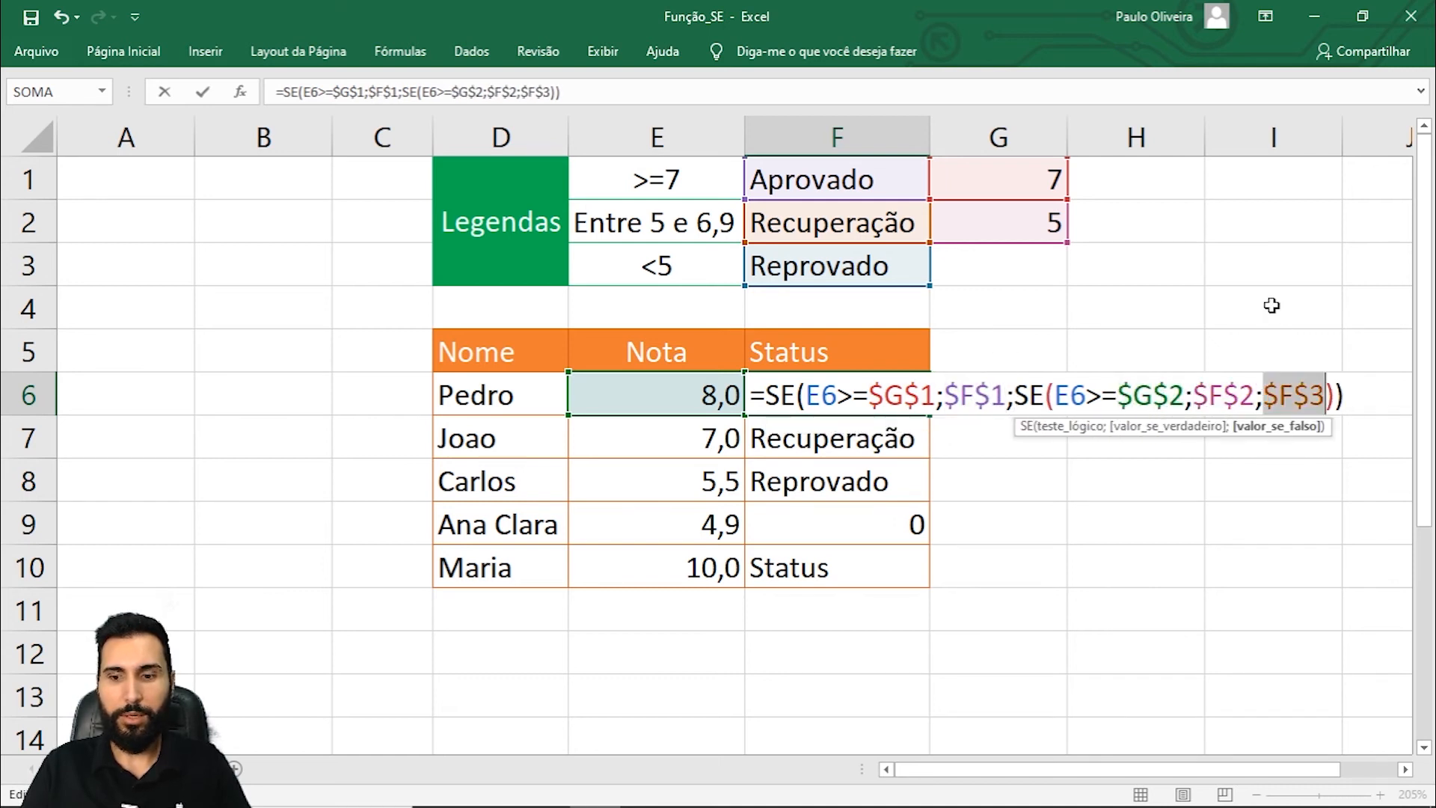
key(Return)
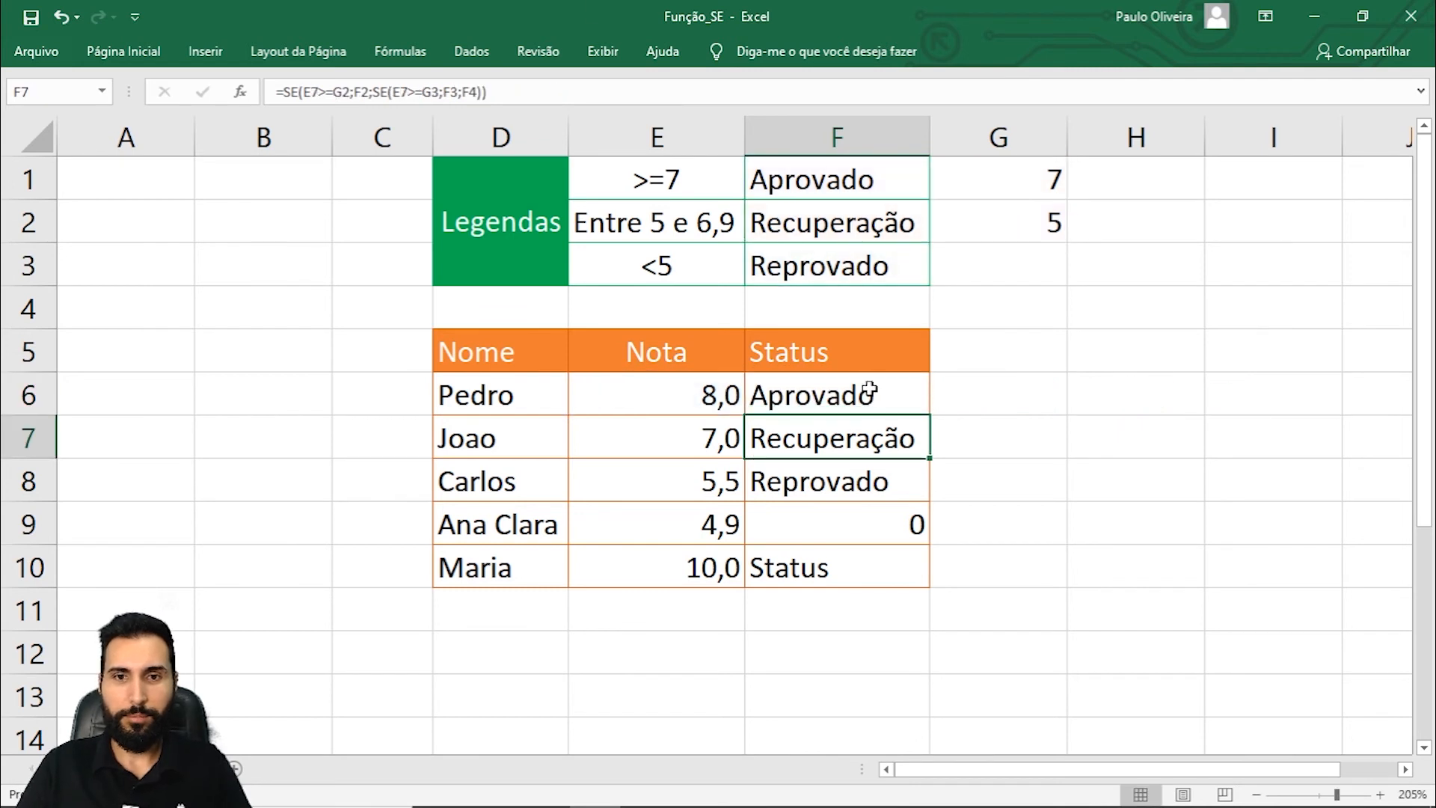
Copy the status formula from F6 down to F10.
click(872, 389)
drag(933, 416, 930, 583)
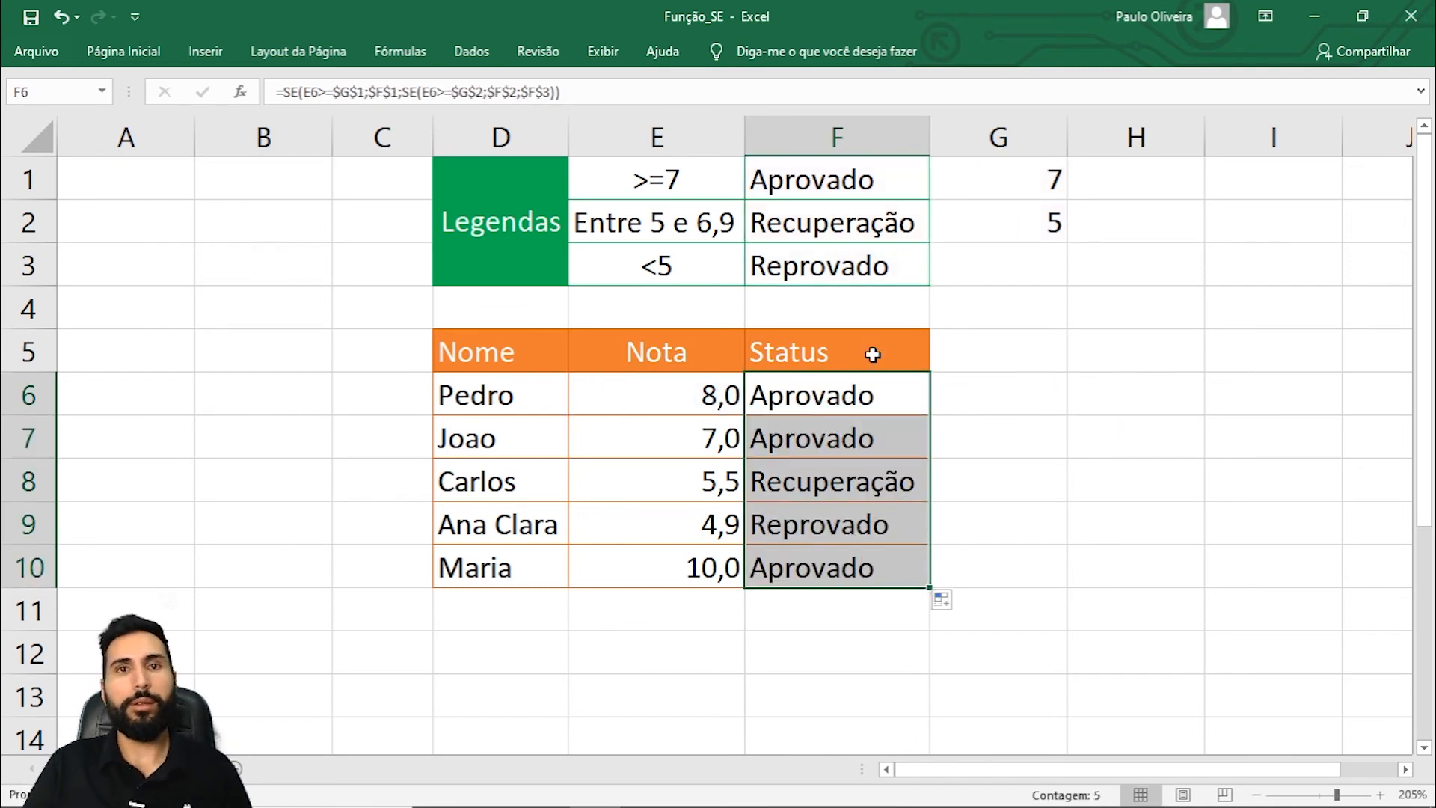
click(855, 383)
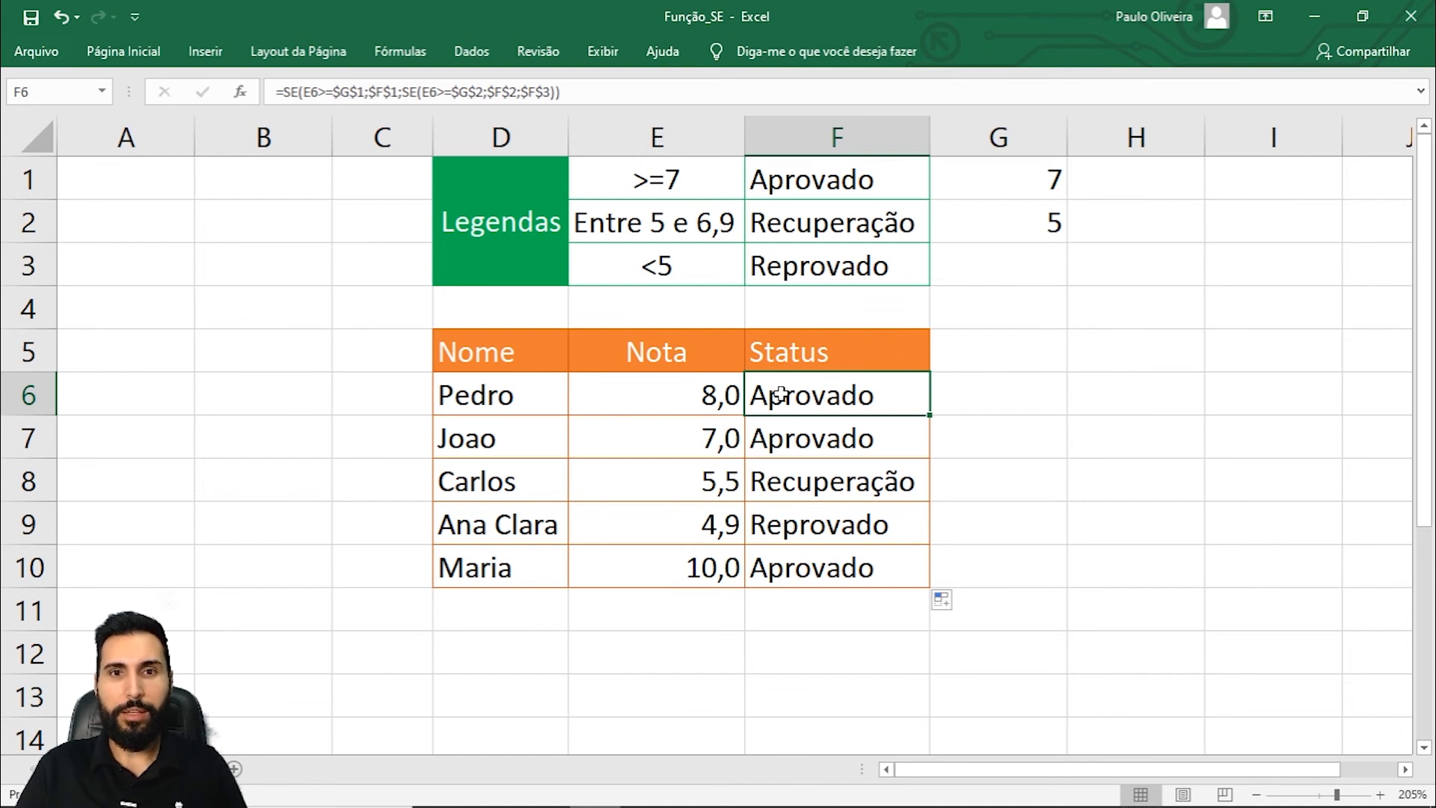
Review the legend criteria and statuses in E1:F3 against the students' grades and statuses in E6:F9.
click(684, 404)
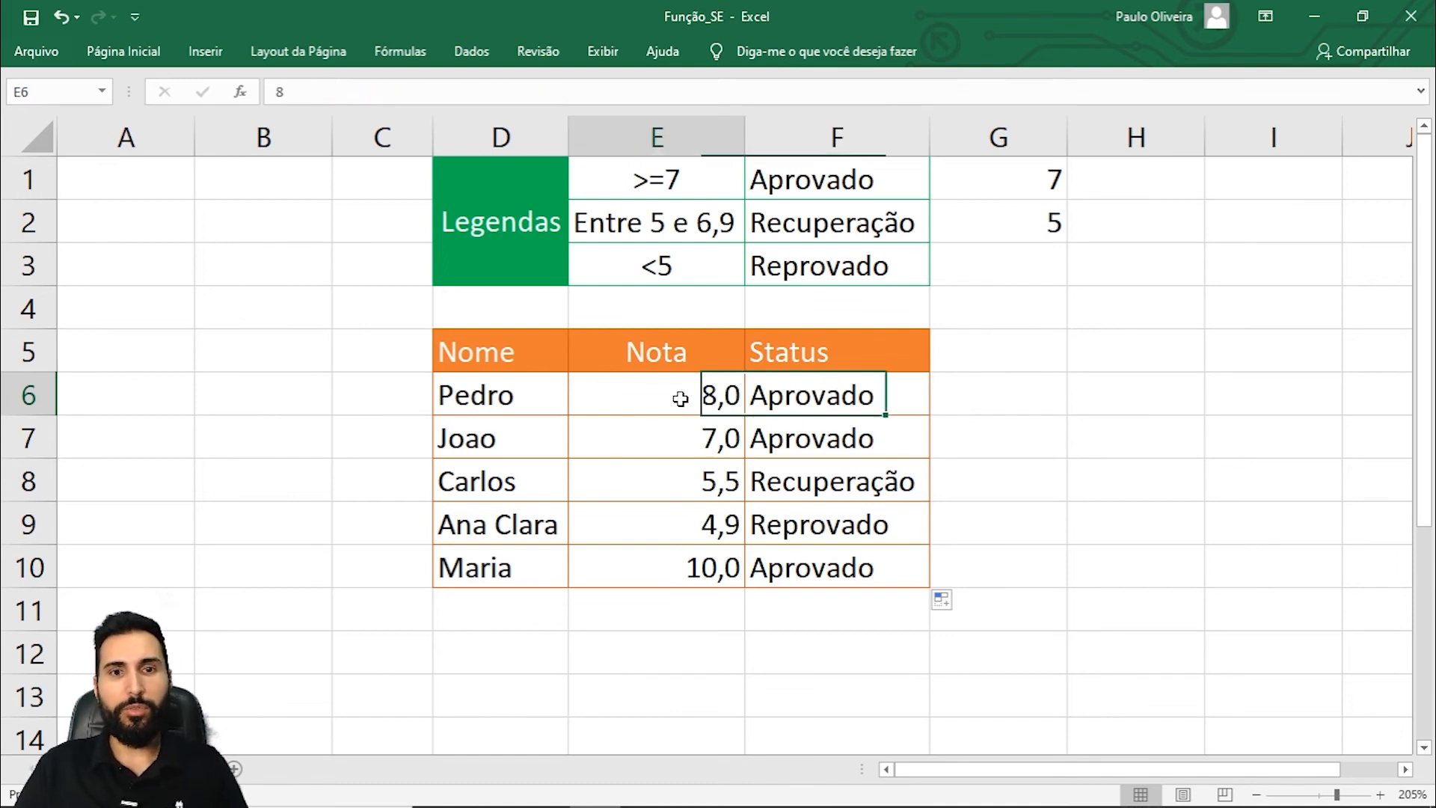
click(652, 176)
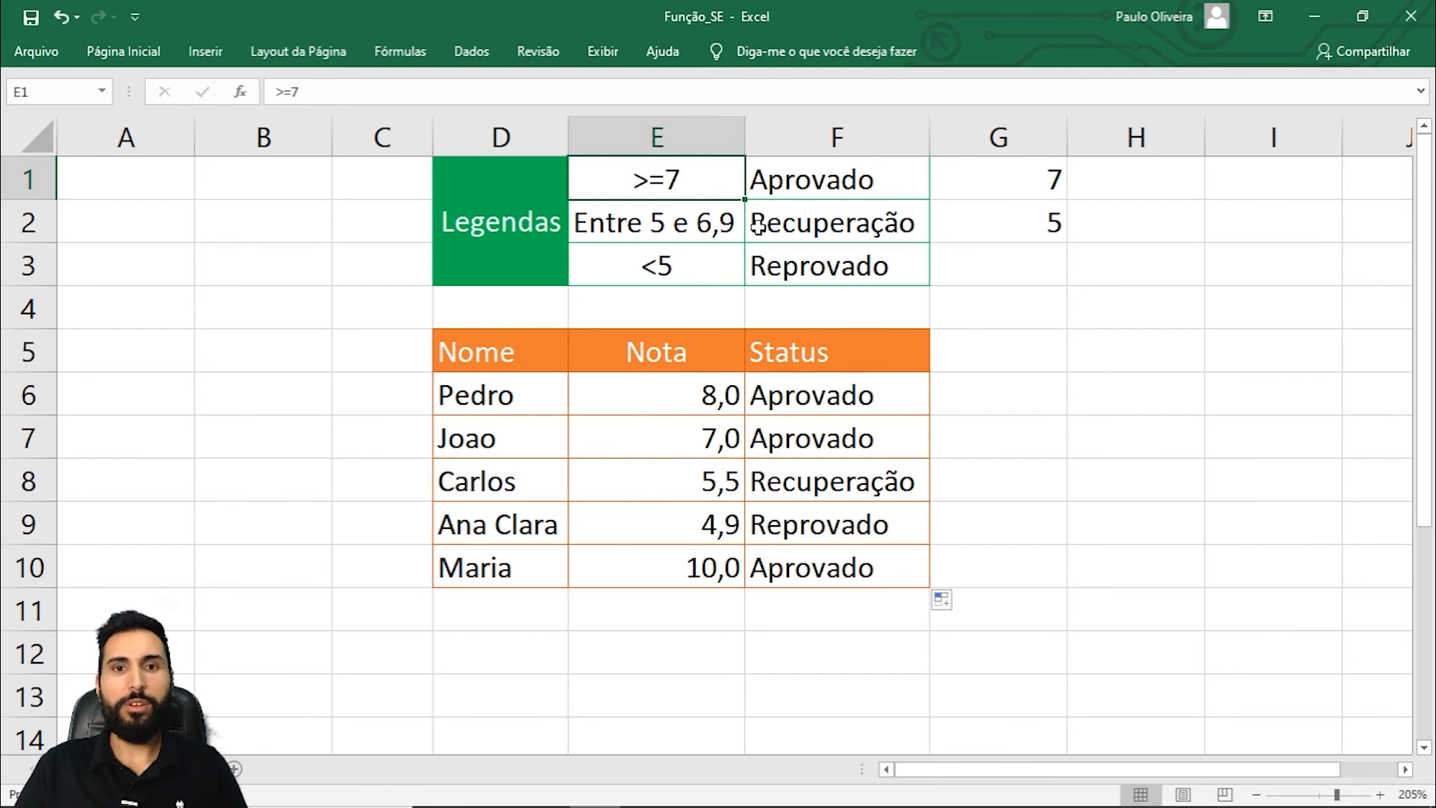
click(839, 177)
click(629, 217)
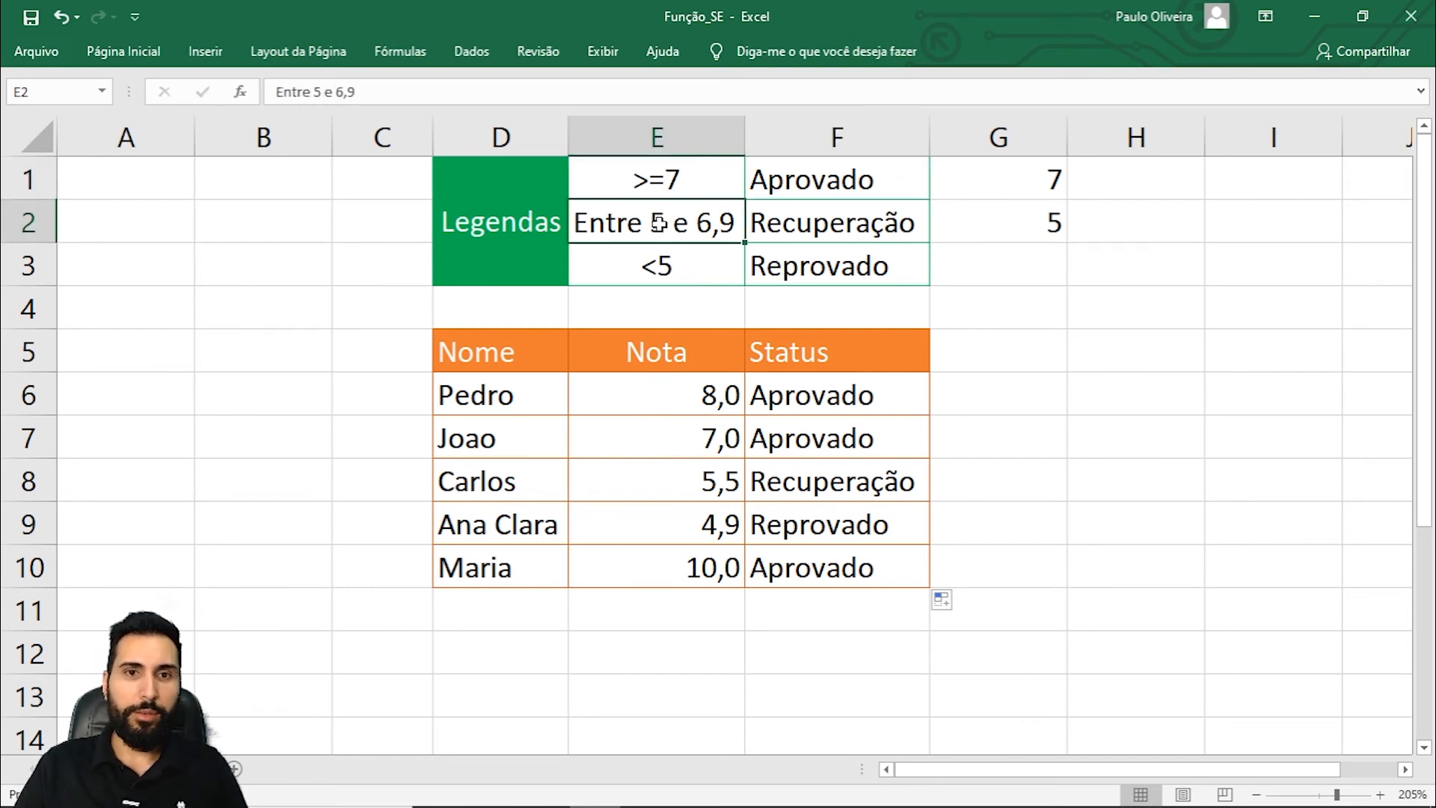
click(806, 223)
click(673, 266)
click(836, 267)
click(960, 400)
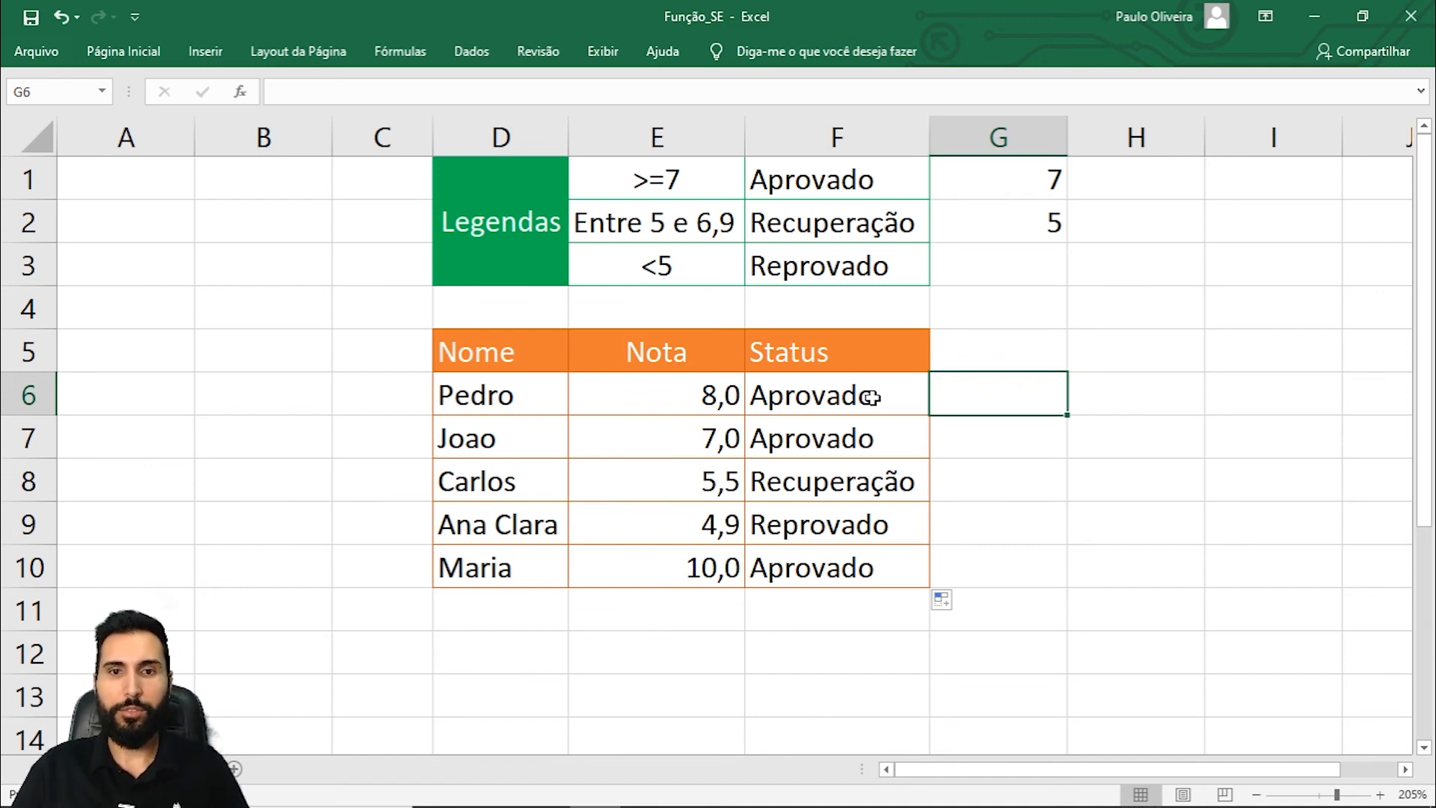
drag(826, 187, 831, 267)
drag(663, 384, 673, 551)
drag(843, 382, 836, 535)
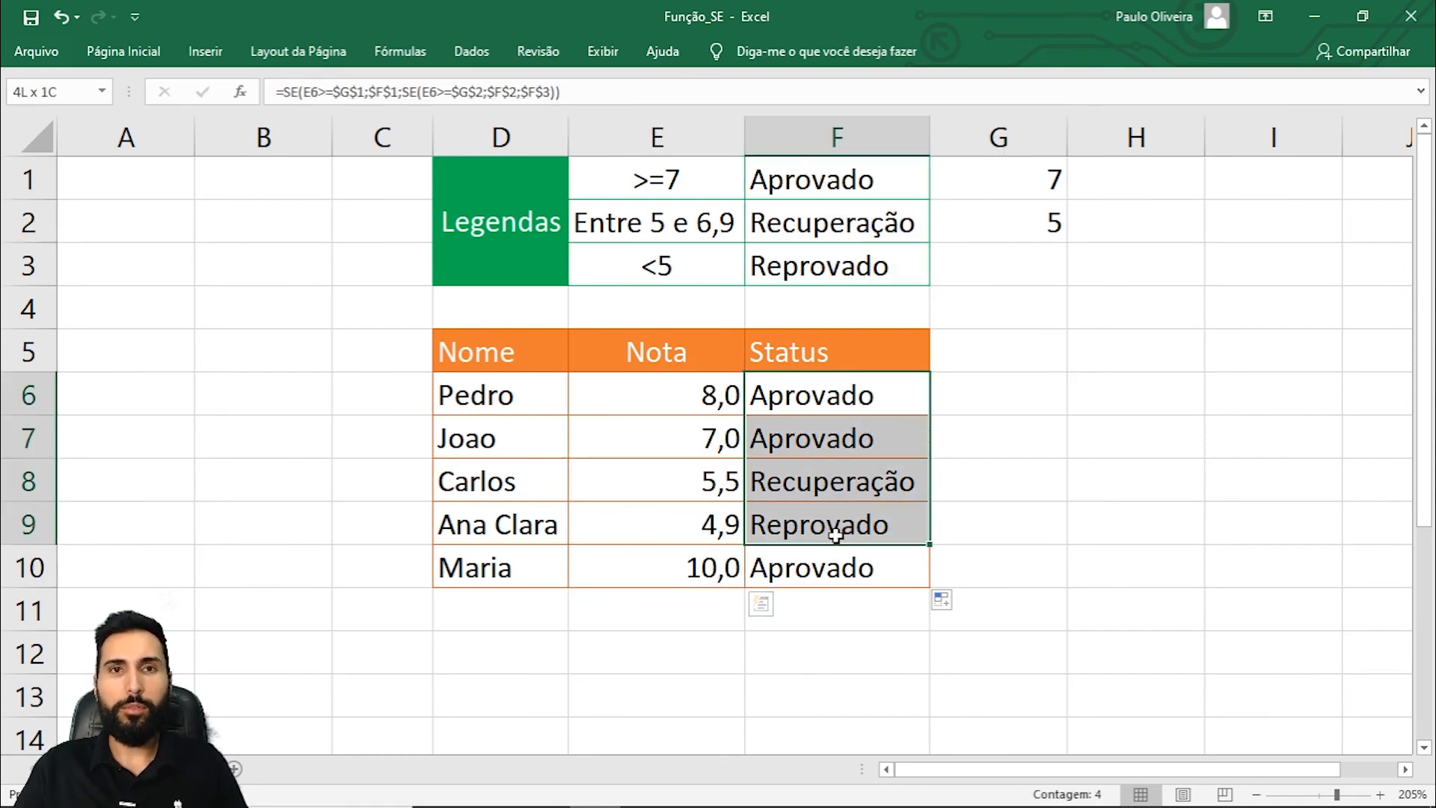
click(998, 390)
drag(799, 380, 864, 443)
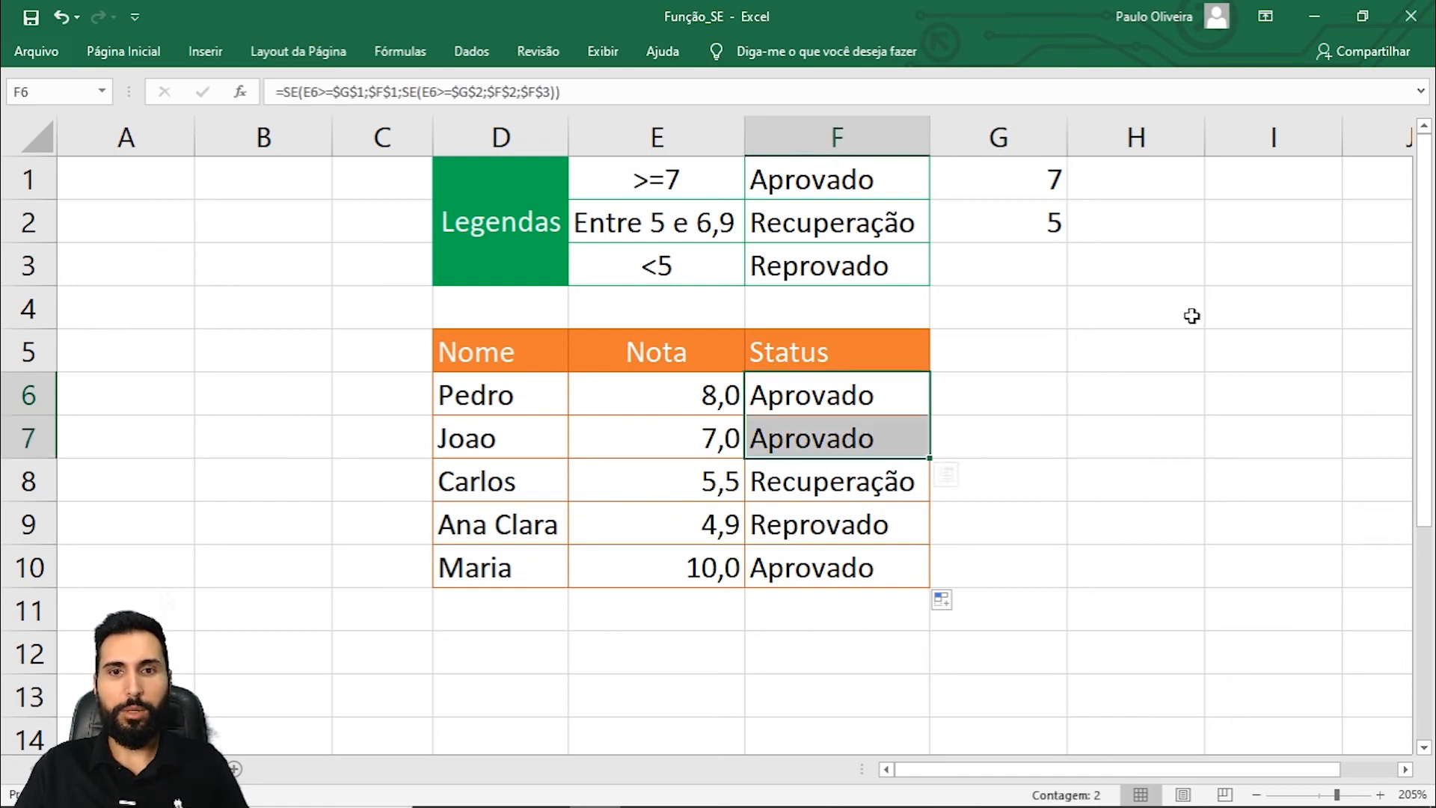
Check the statuses of the third and fourth students in F8 and F9.
click(822, 476)
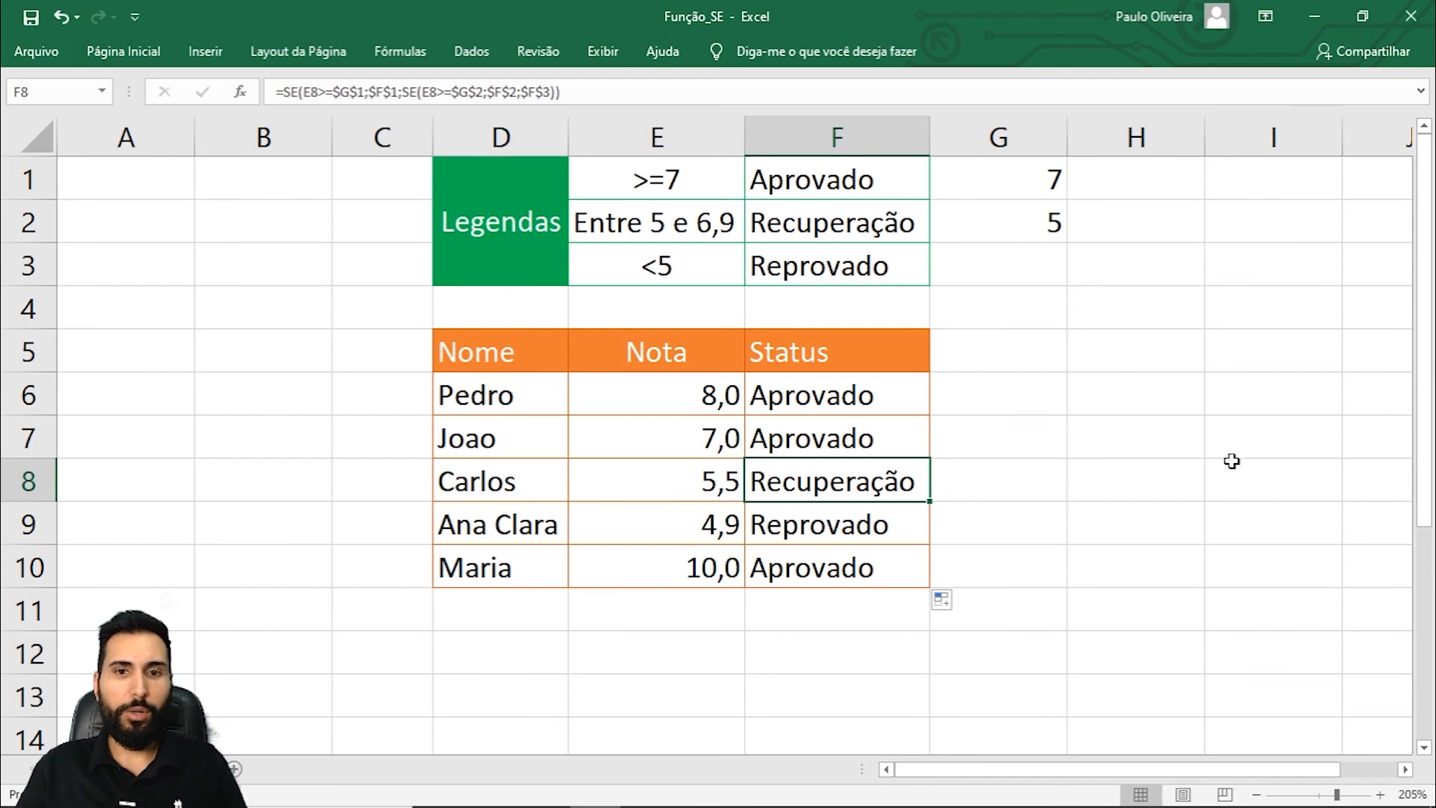
click(810, 529)
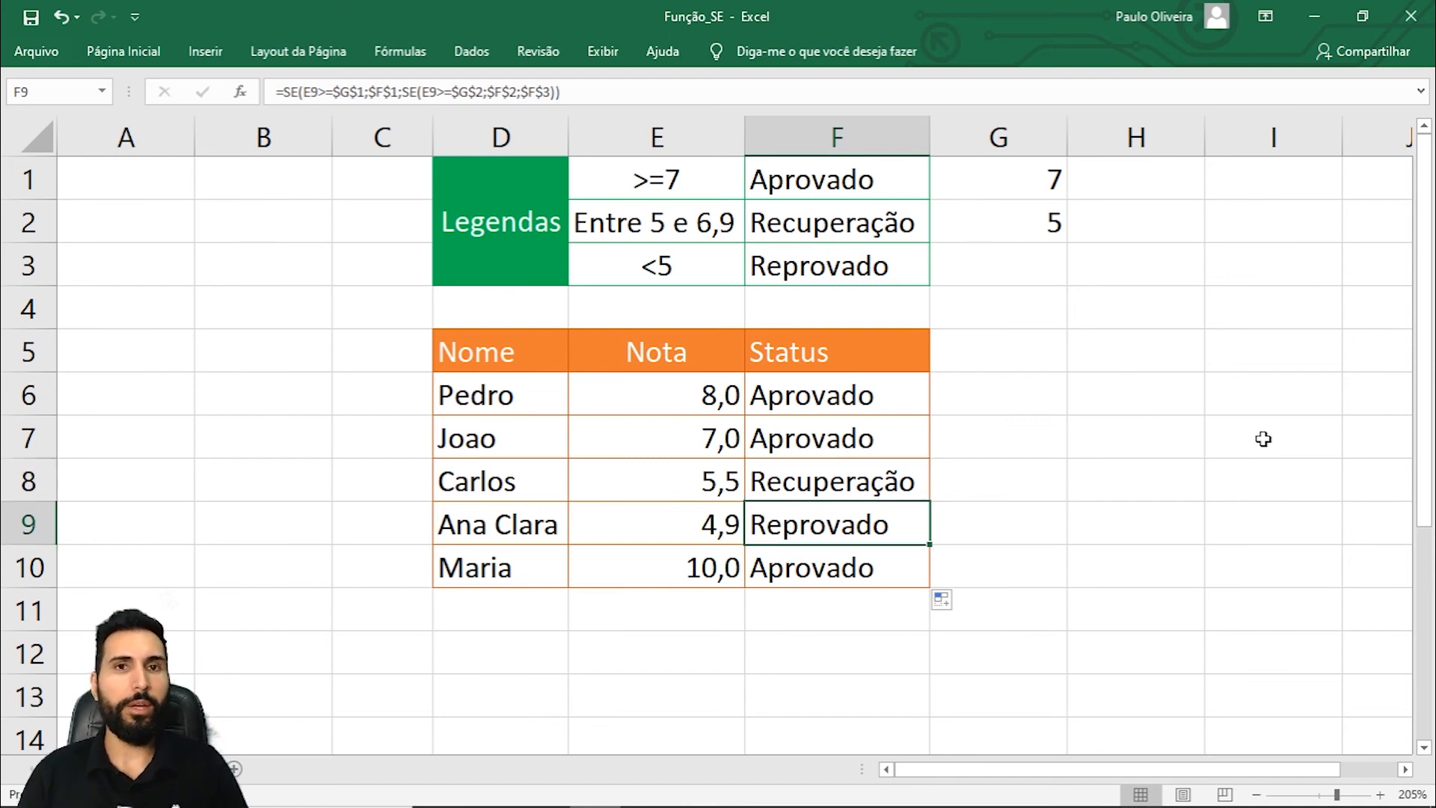
click(1013, 381)
text(=se)
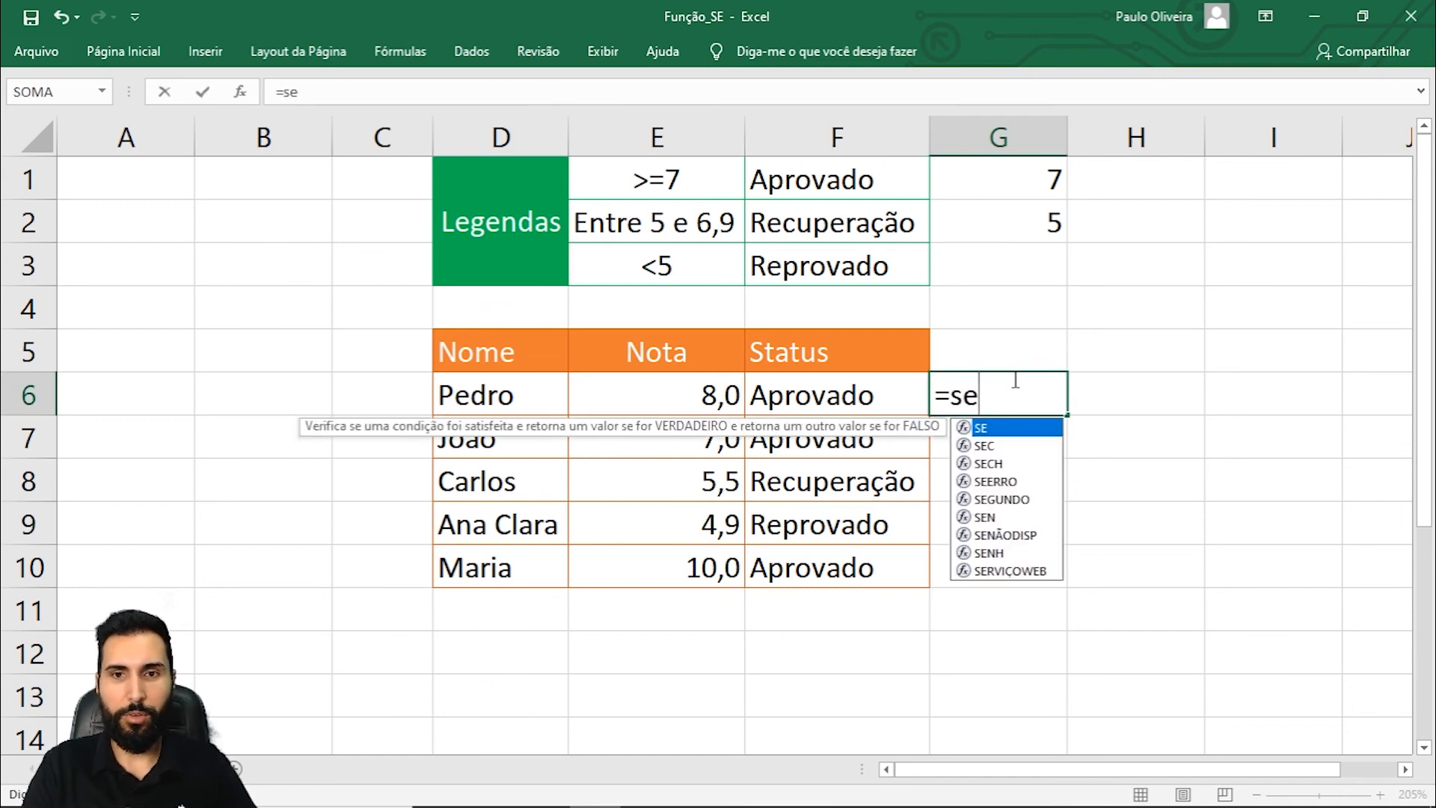
key(Tab)
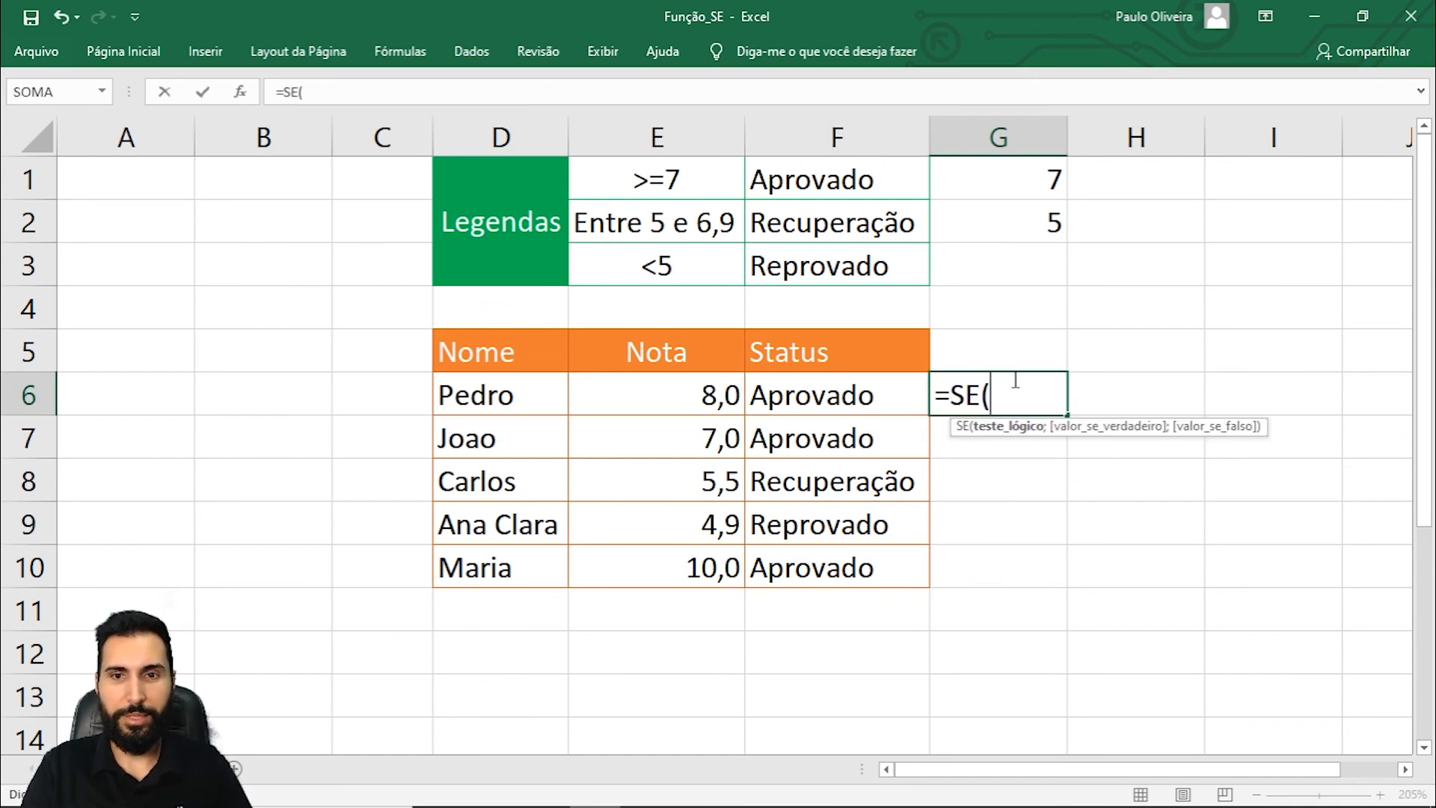
click(677, 400)
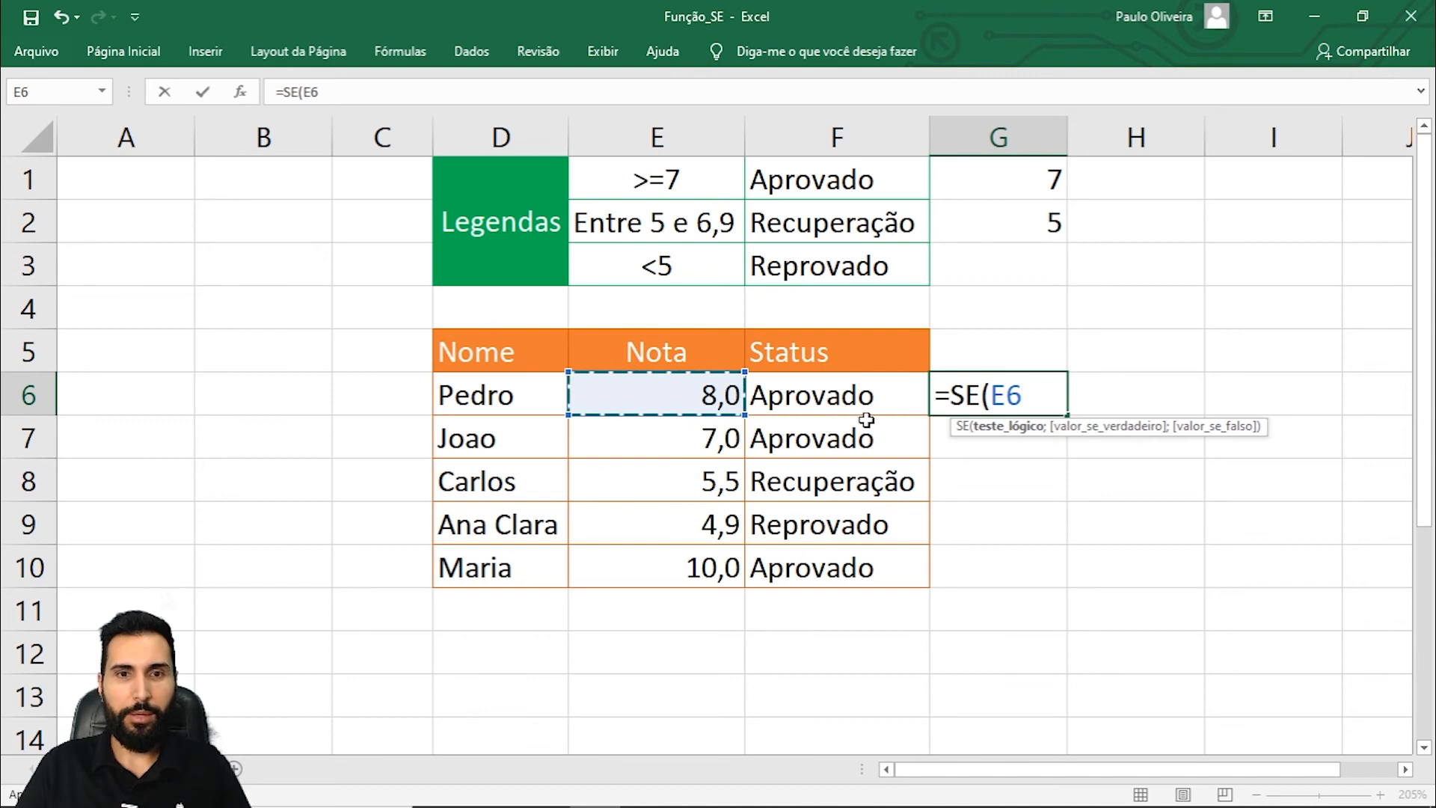
click(822, 397)
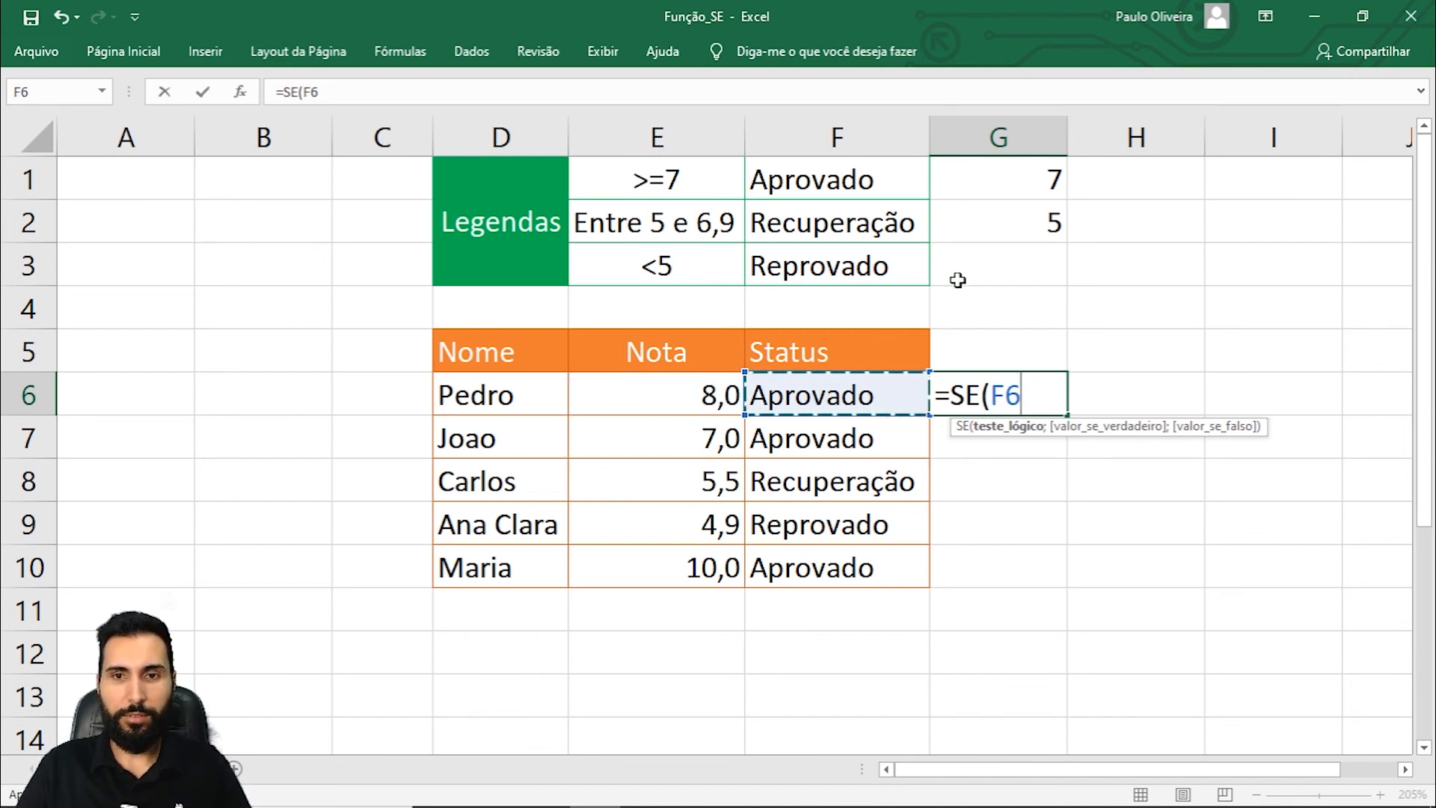
text(=)
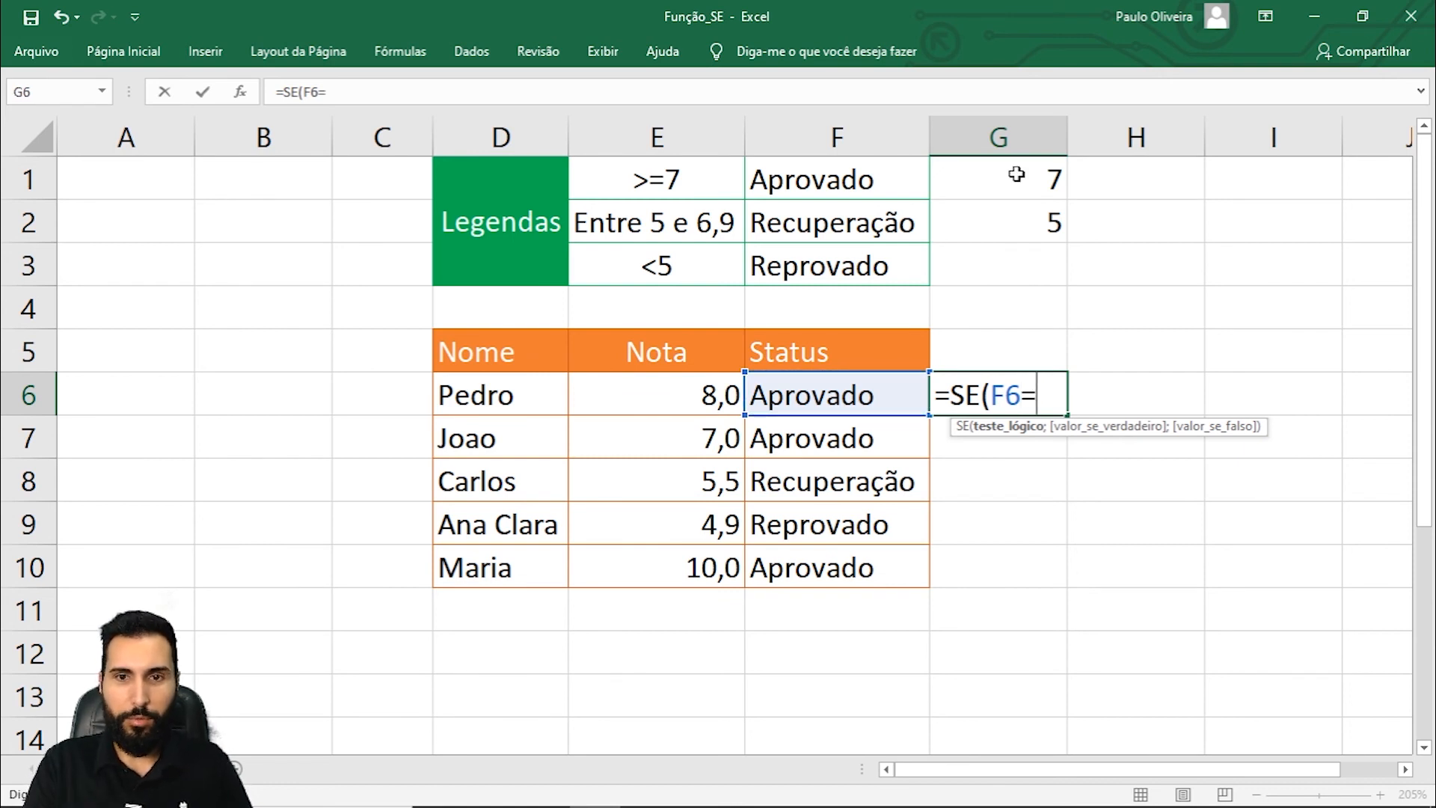
text(")
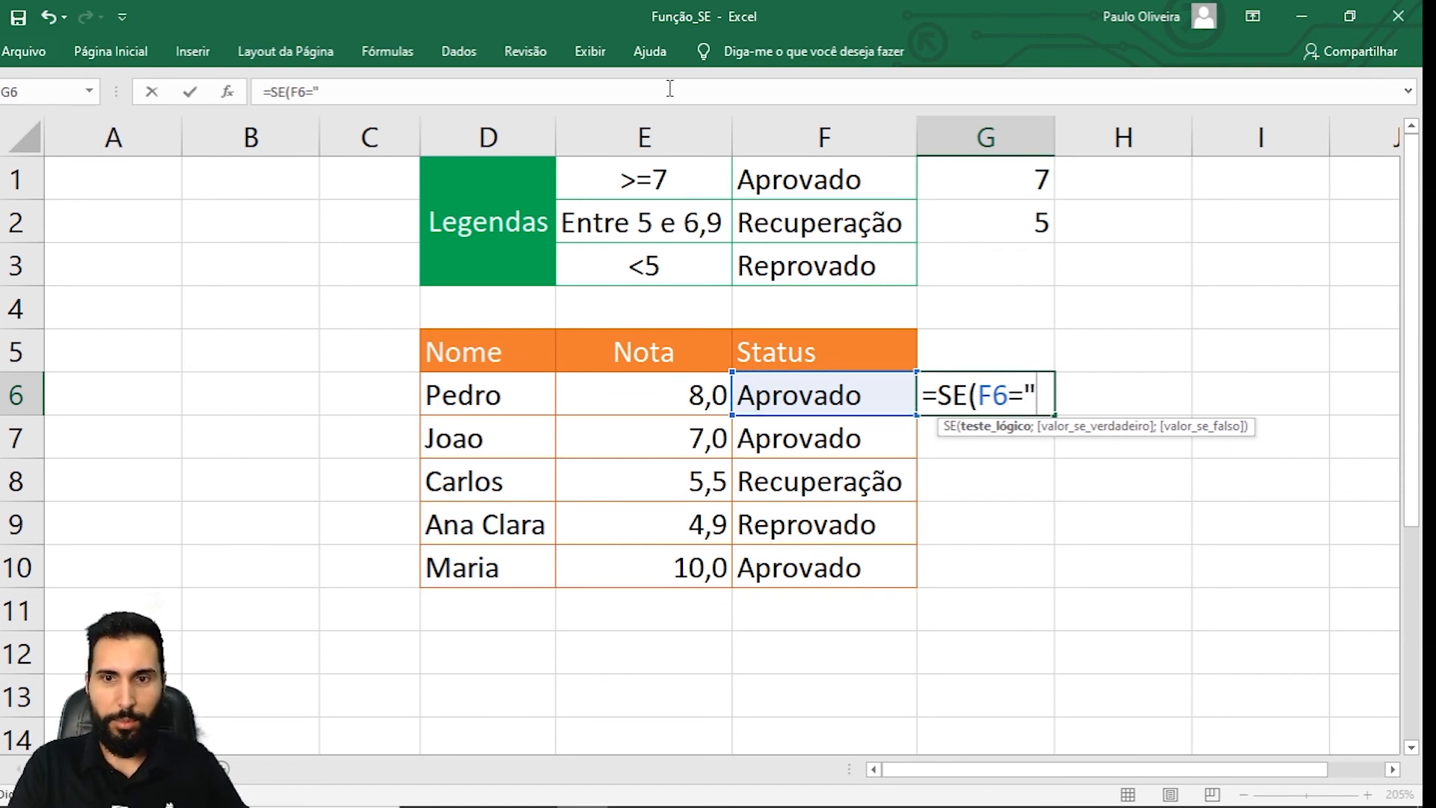
text(Apr)
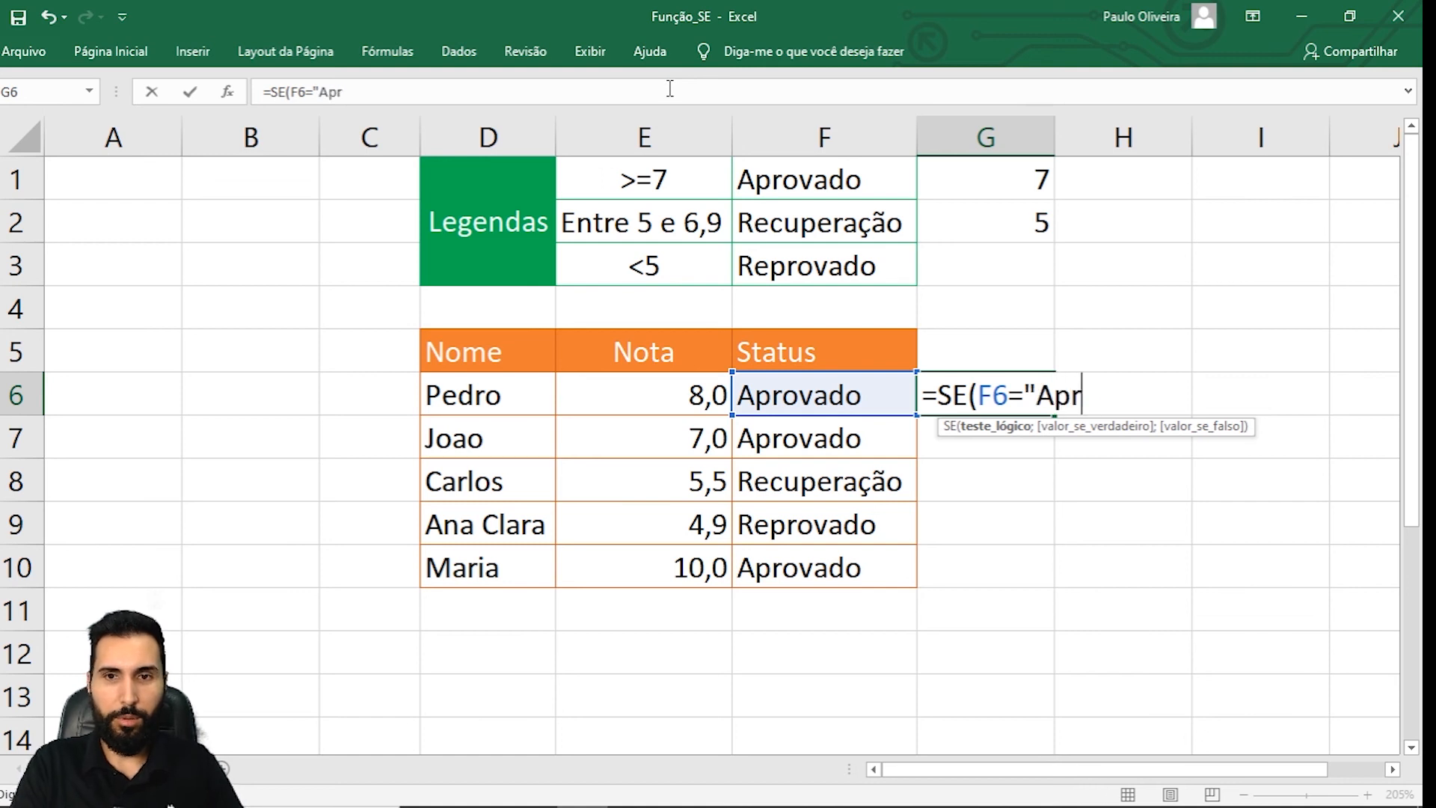
text(ovado";)
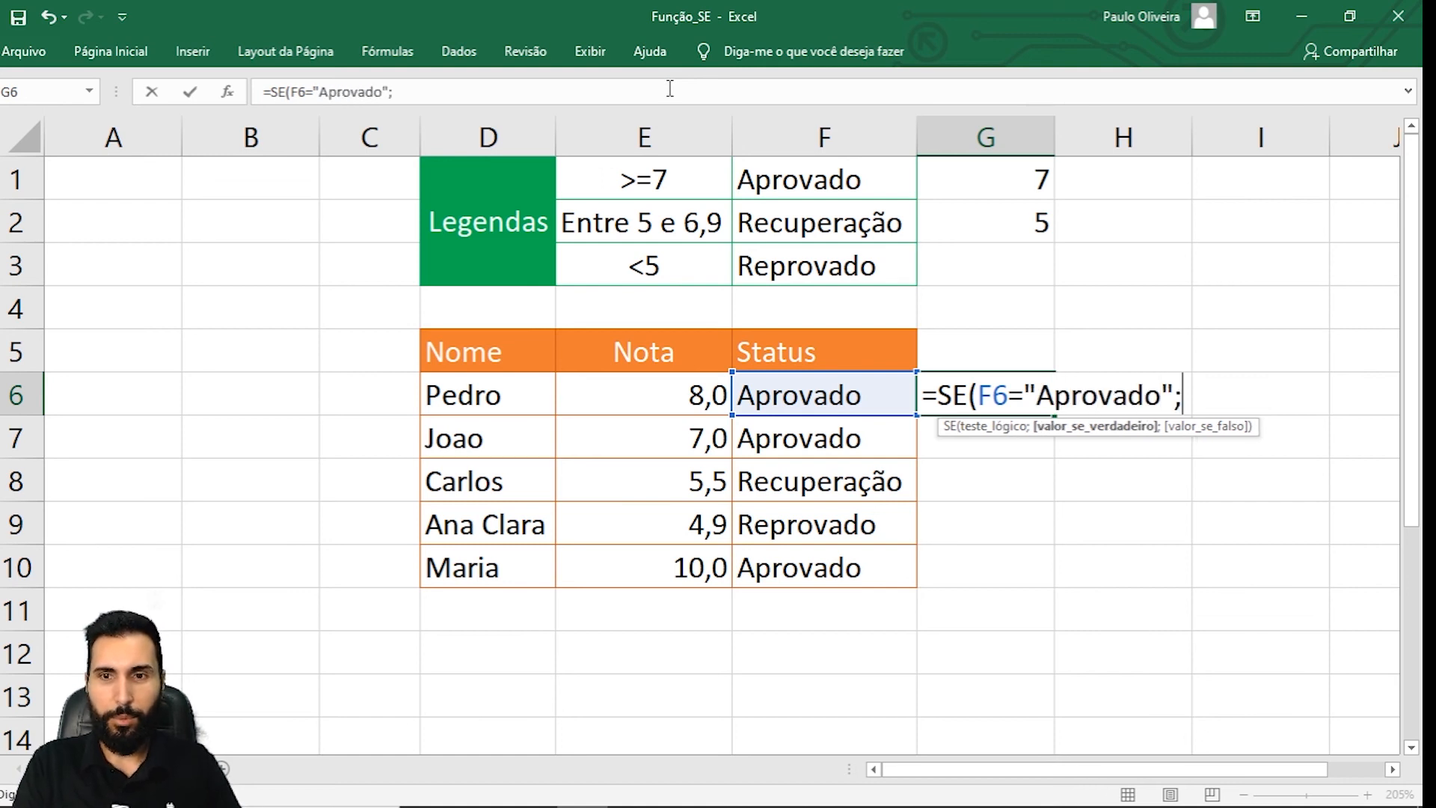
text("P)
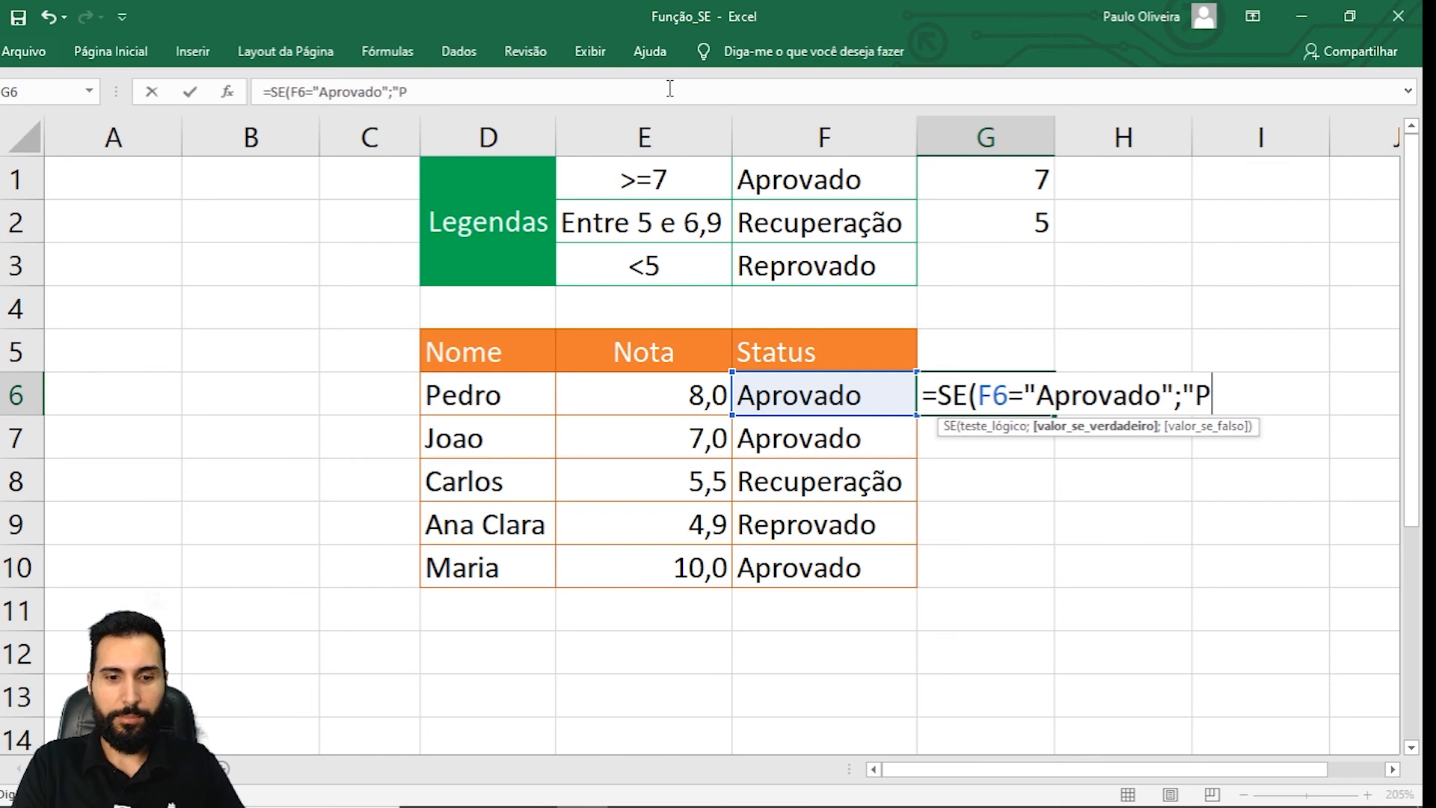
text(arab)
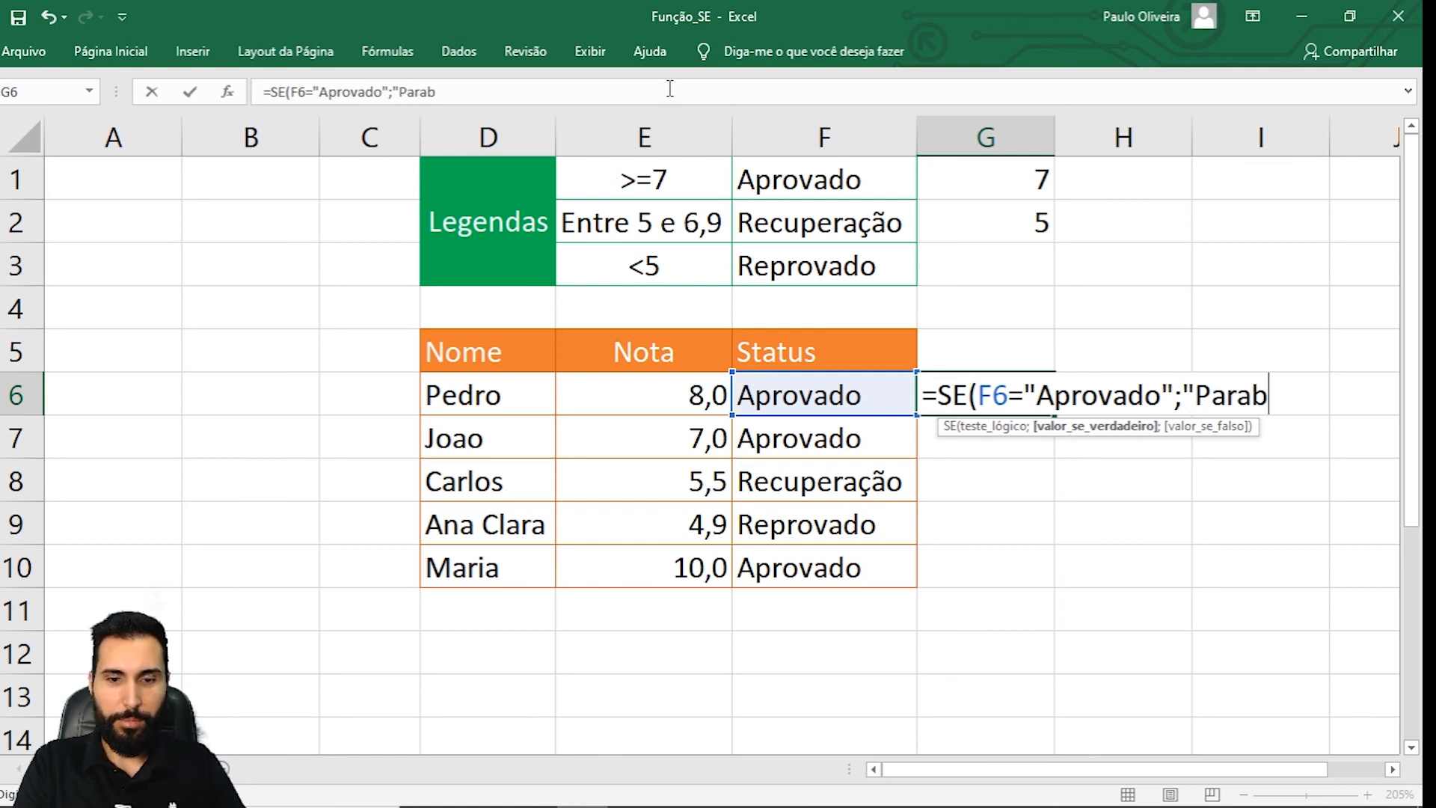
text(éns")
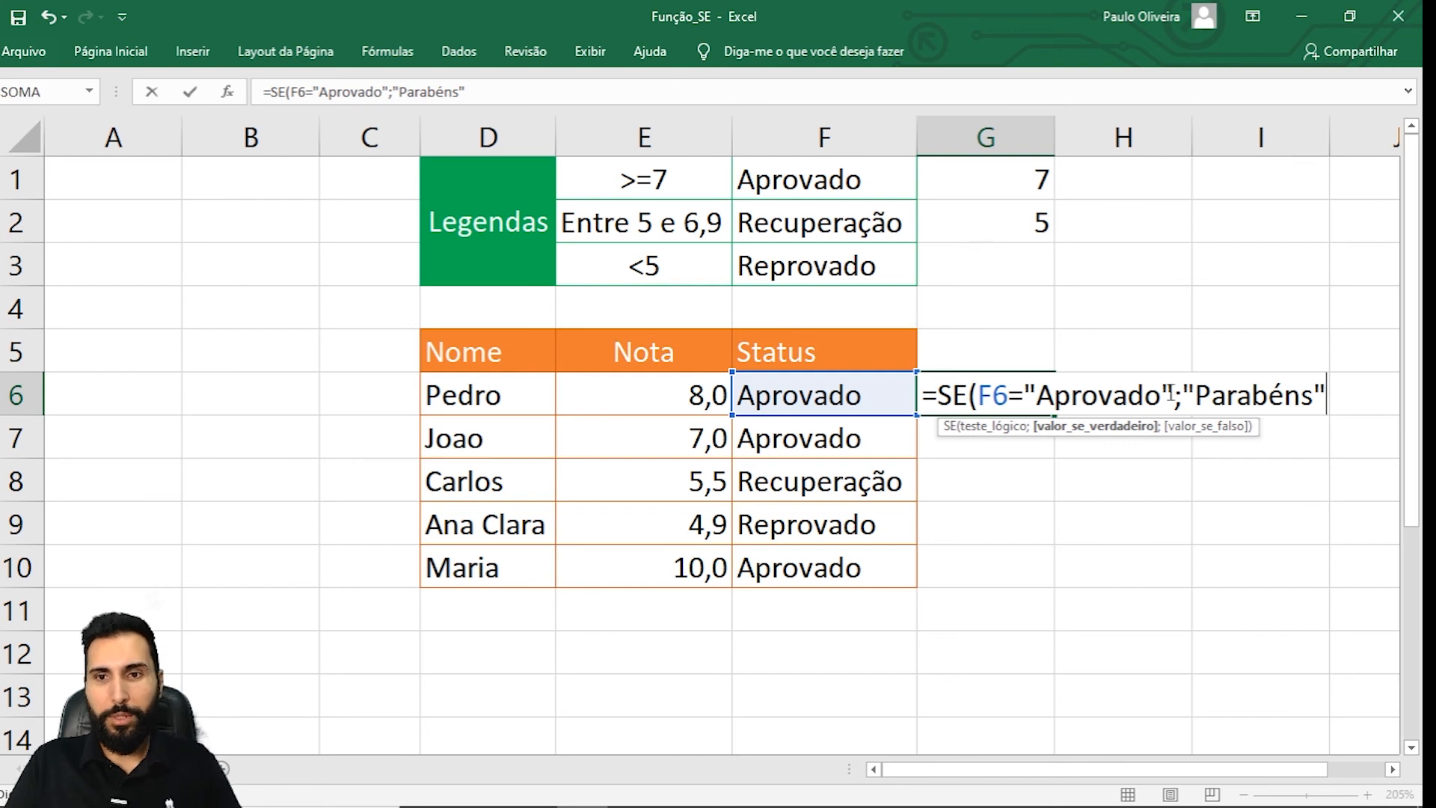
drag(1172, 394, 1023, 394)
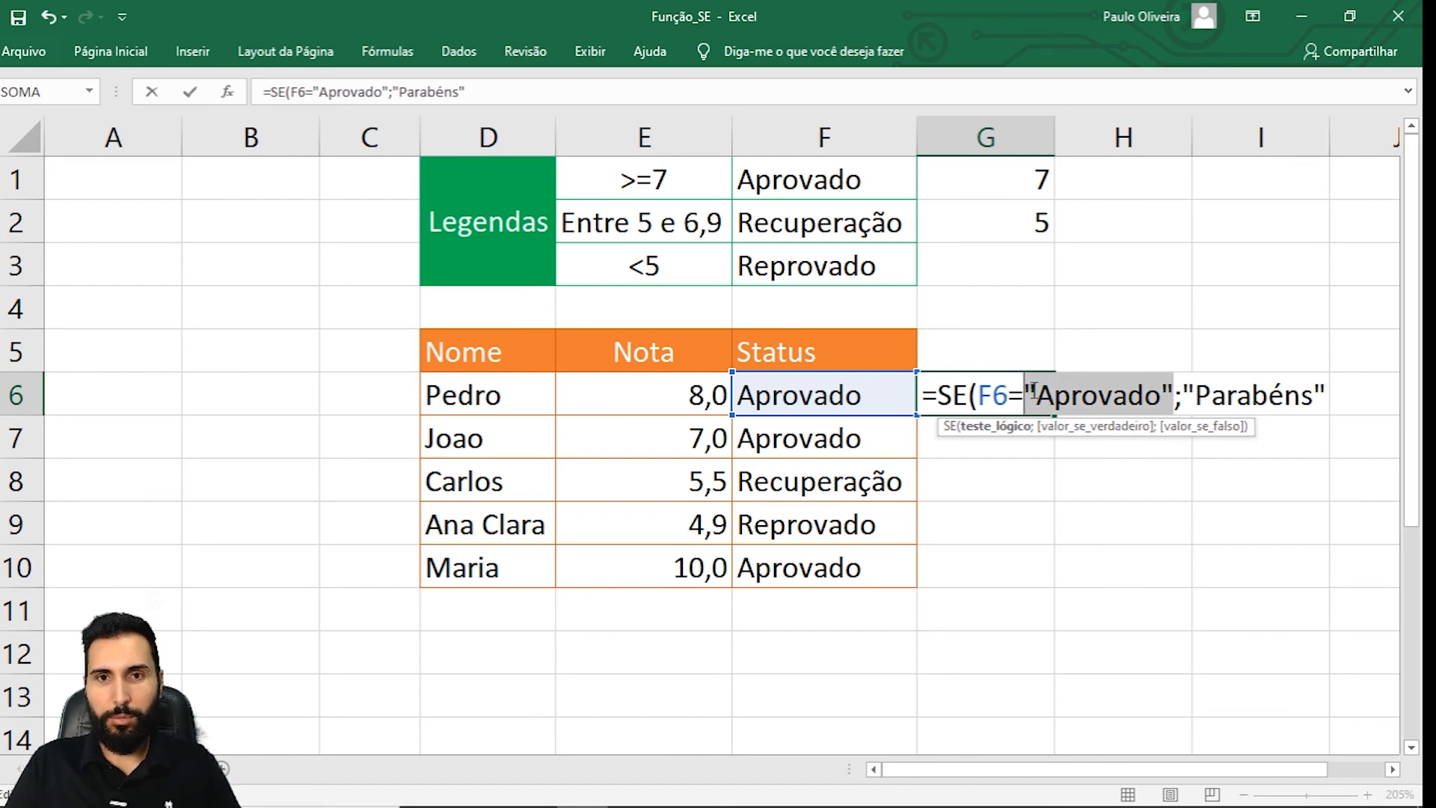
key(Delete)
click(782, 187)
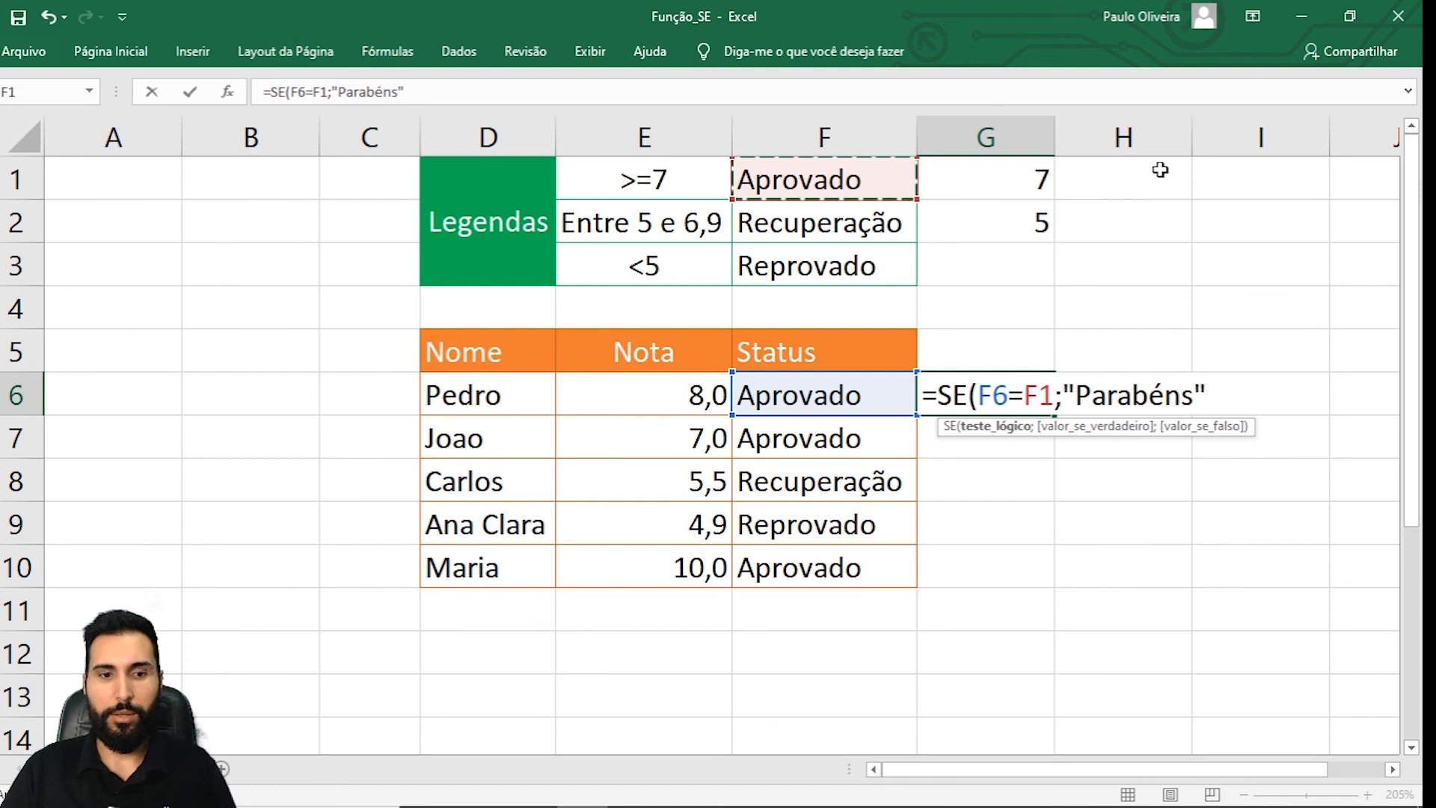
key(Escape)
Enter the messages Parabéns, Boa Sorte and Não Foi Dessa Vez in cells H1 to H3.
click(1134, 171)
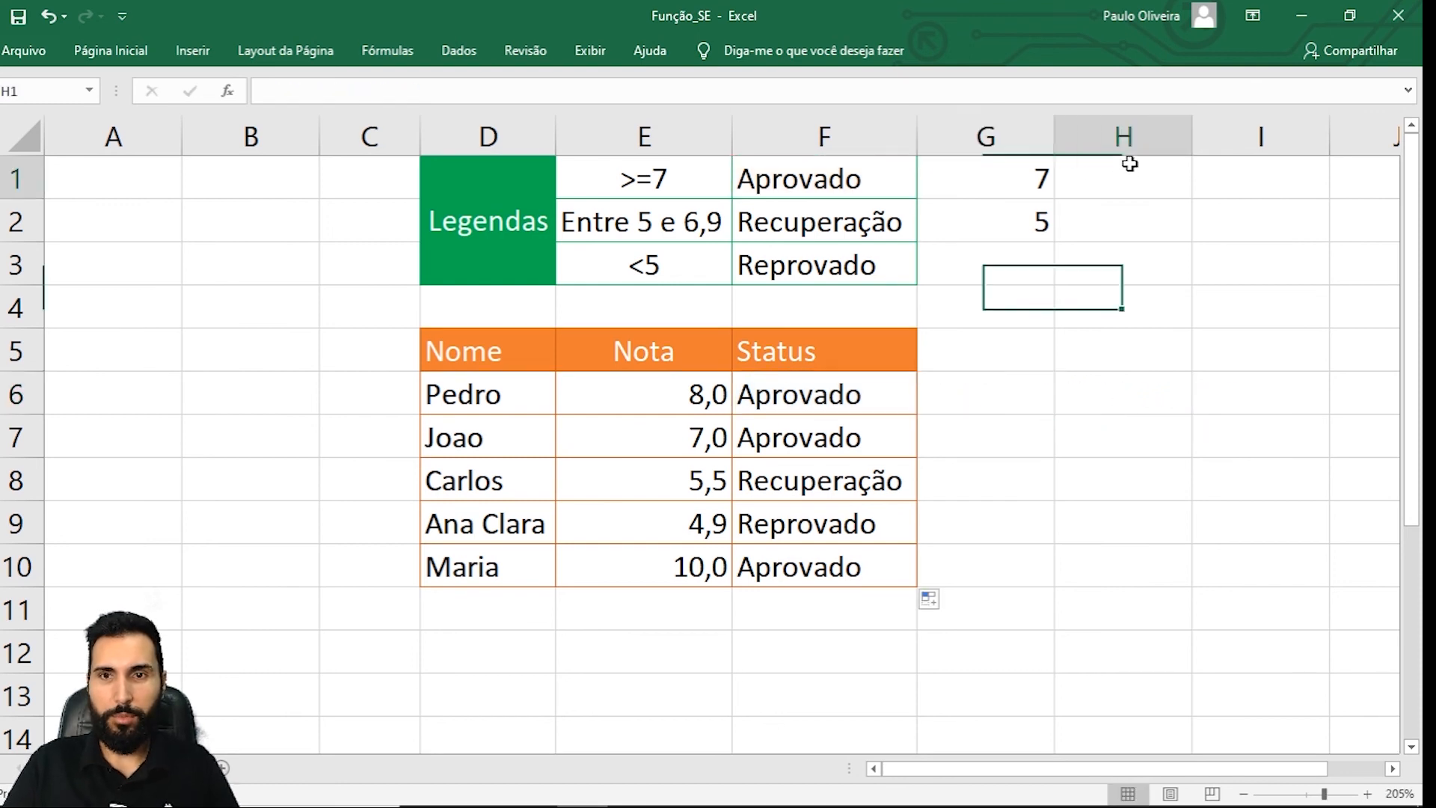
text(Parabéns)
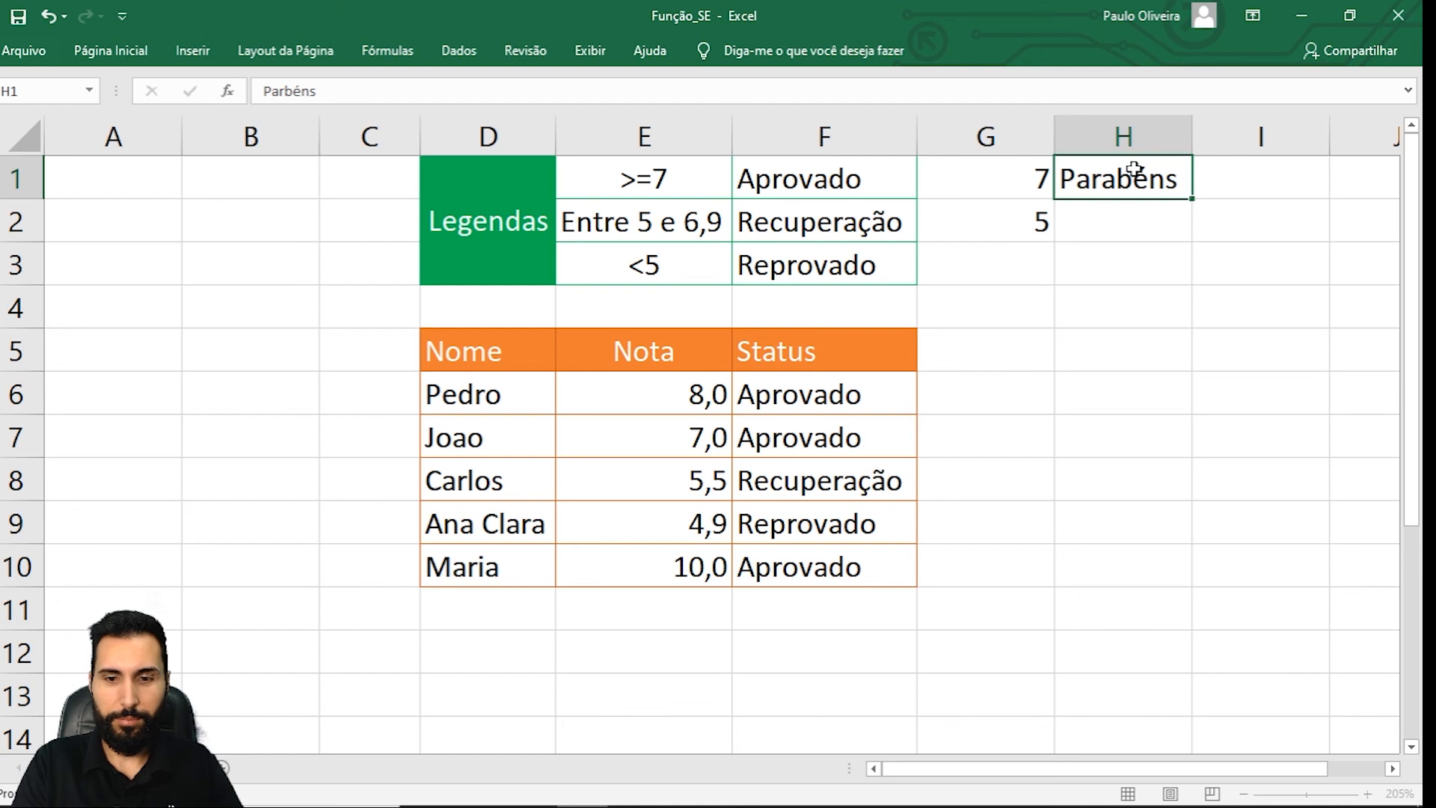
key(Return)
text(Boa Sorte)
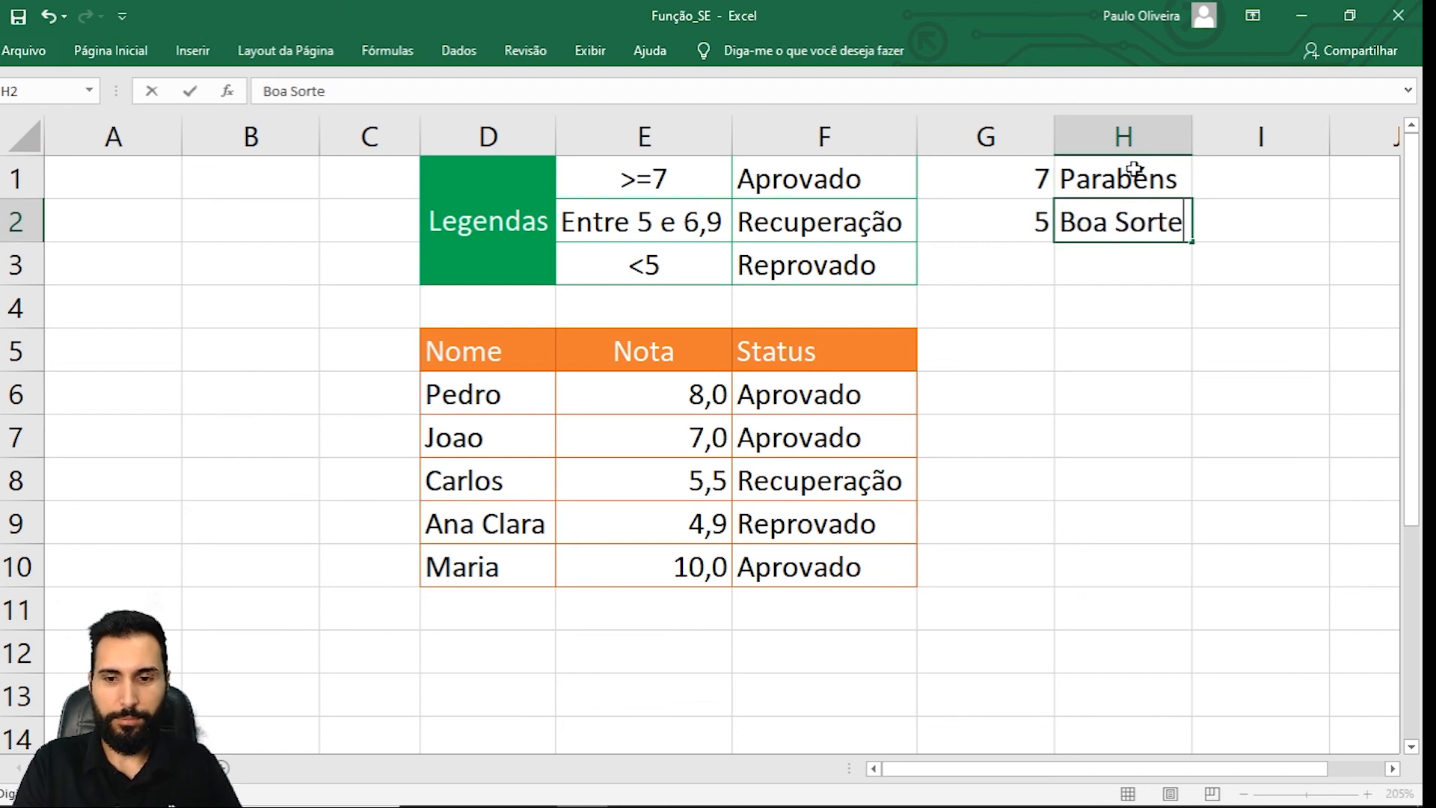
key(Return)
text(Nã)
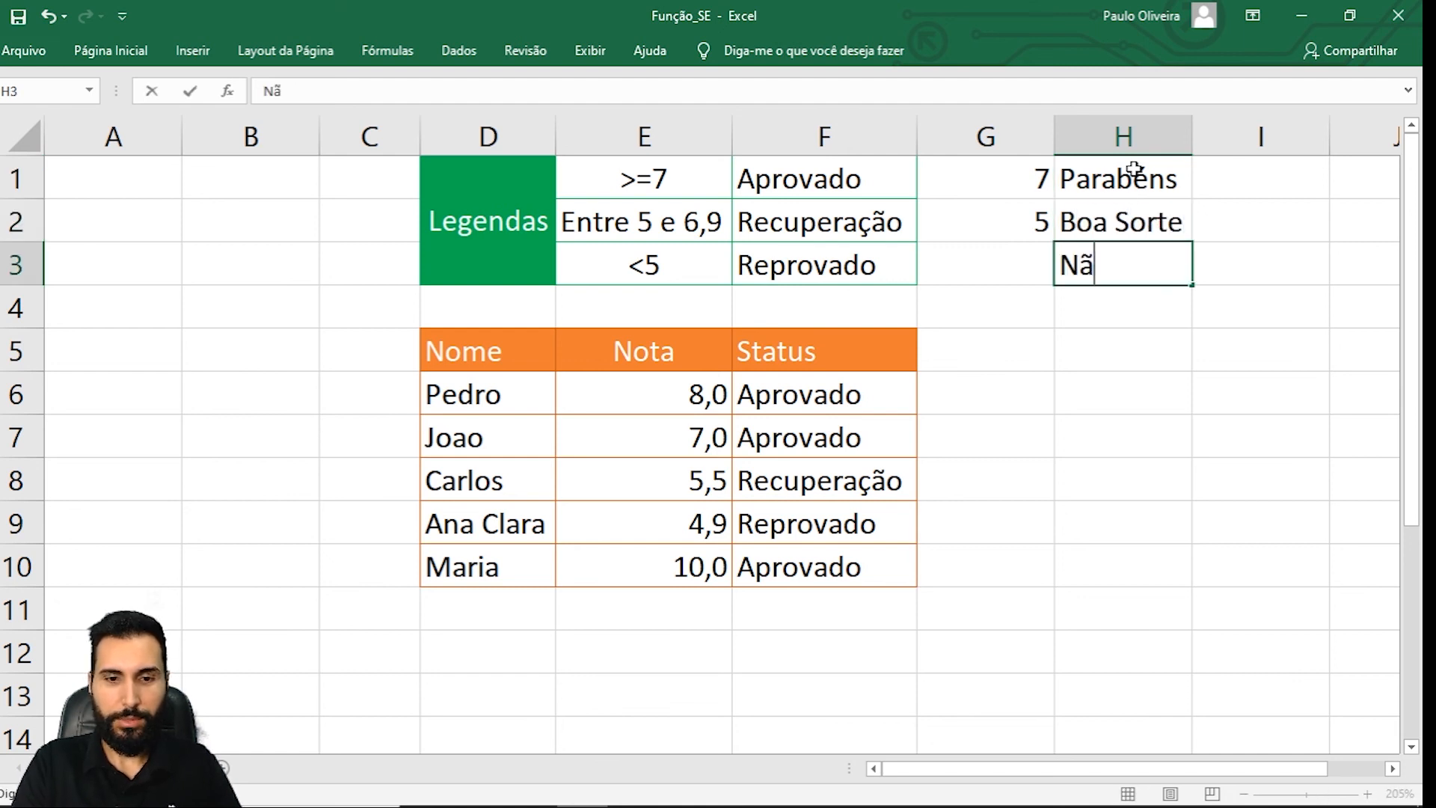
text(o Foi Dessa Vez)
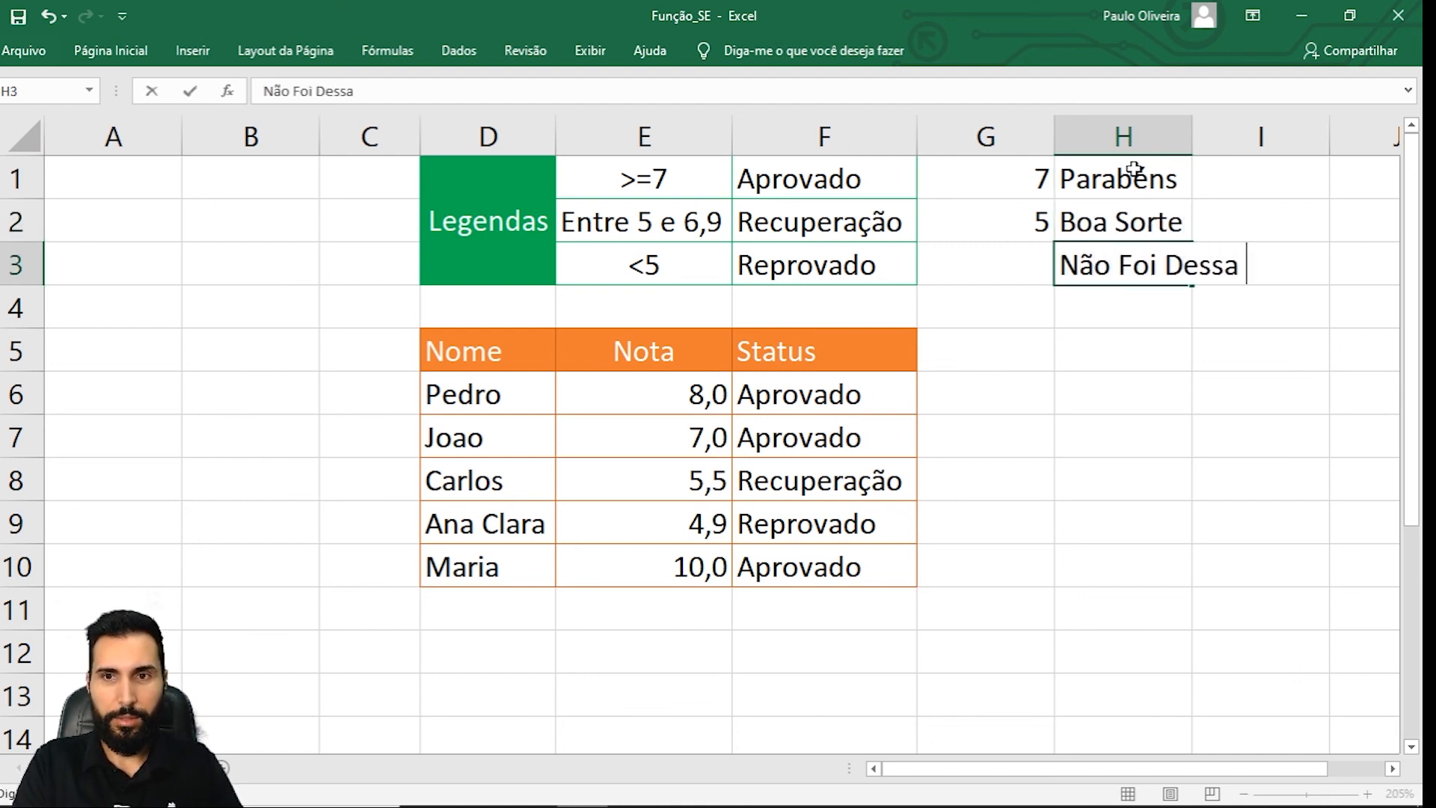
key(Return)
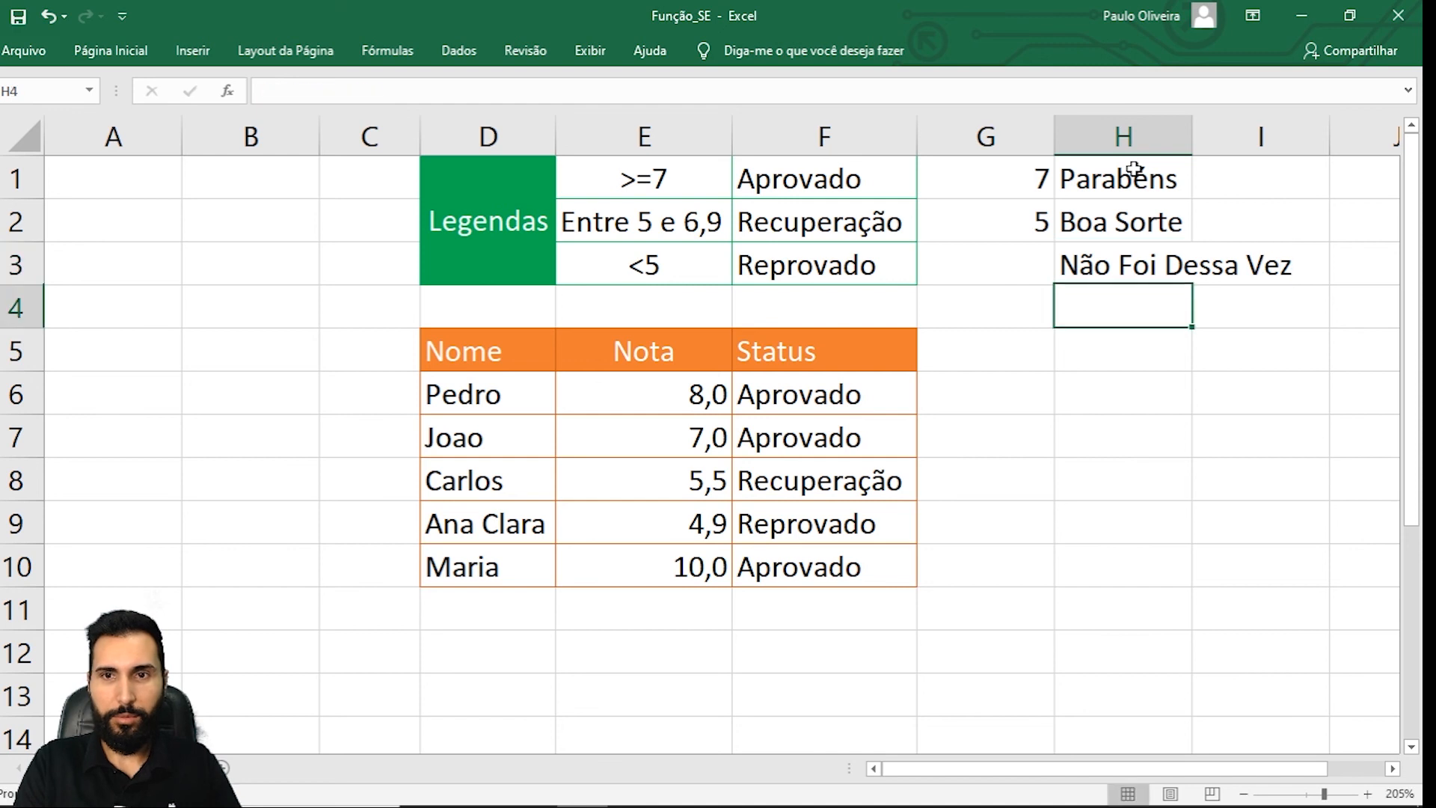
Begin an SE formula in G6 that tests F6=$F$1 and returns $H$1 when true.
click(949, 404)
text(=se)
key(Tab)
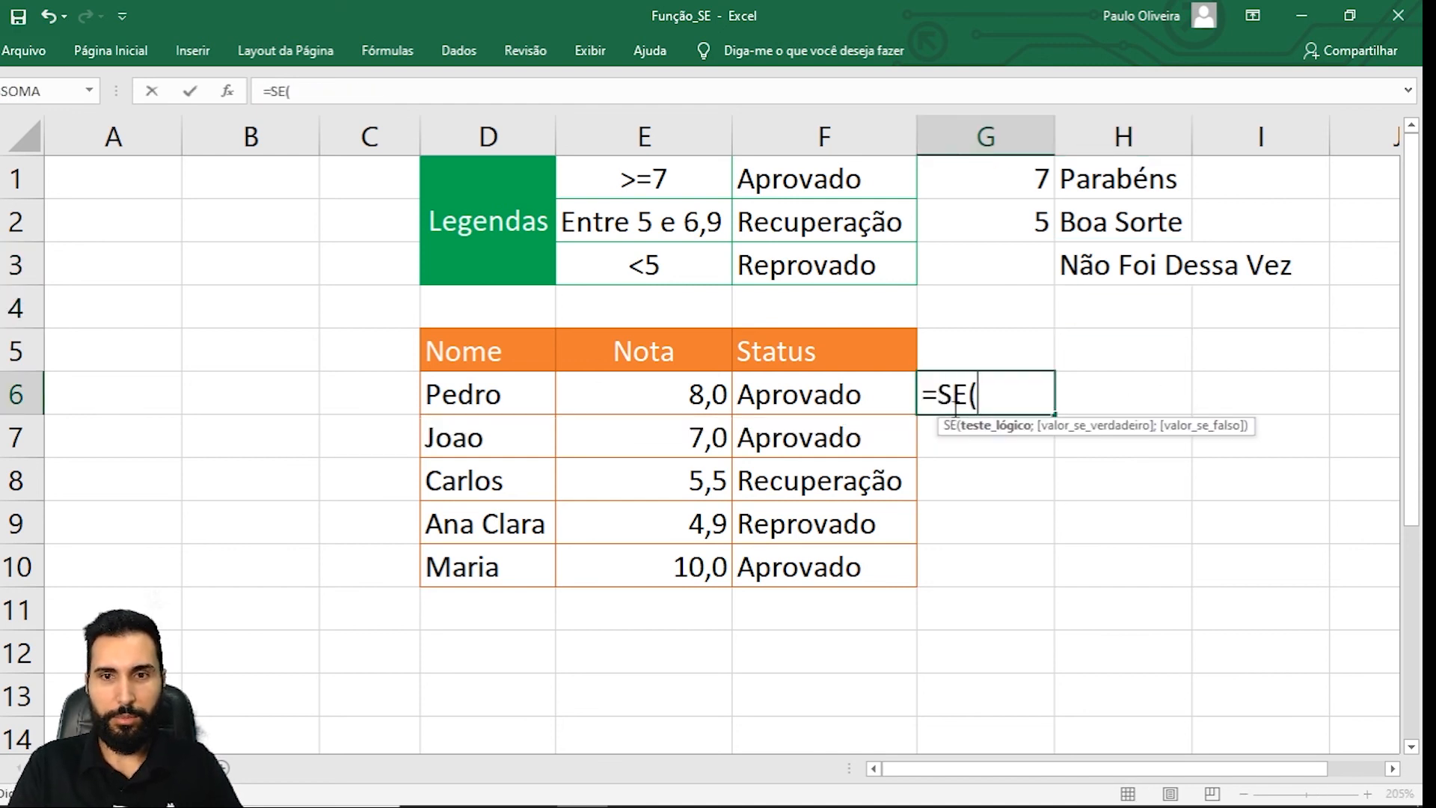
click(828, 394)
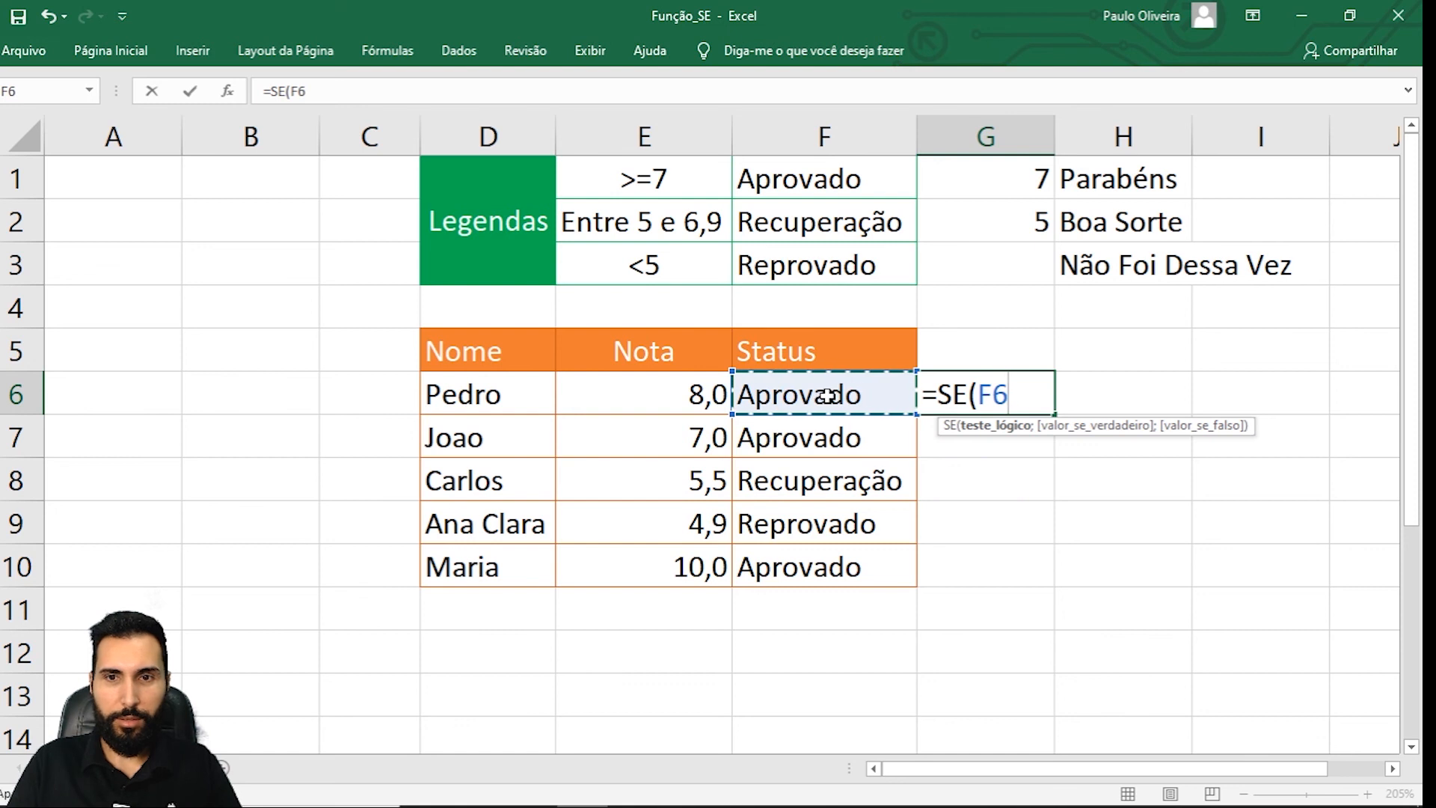
text(=)
click(831, 181)
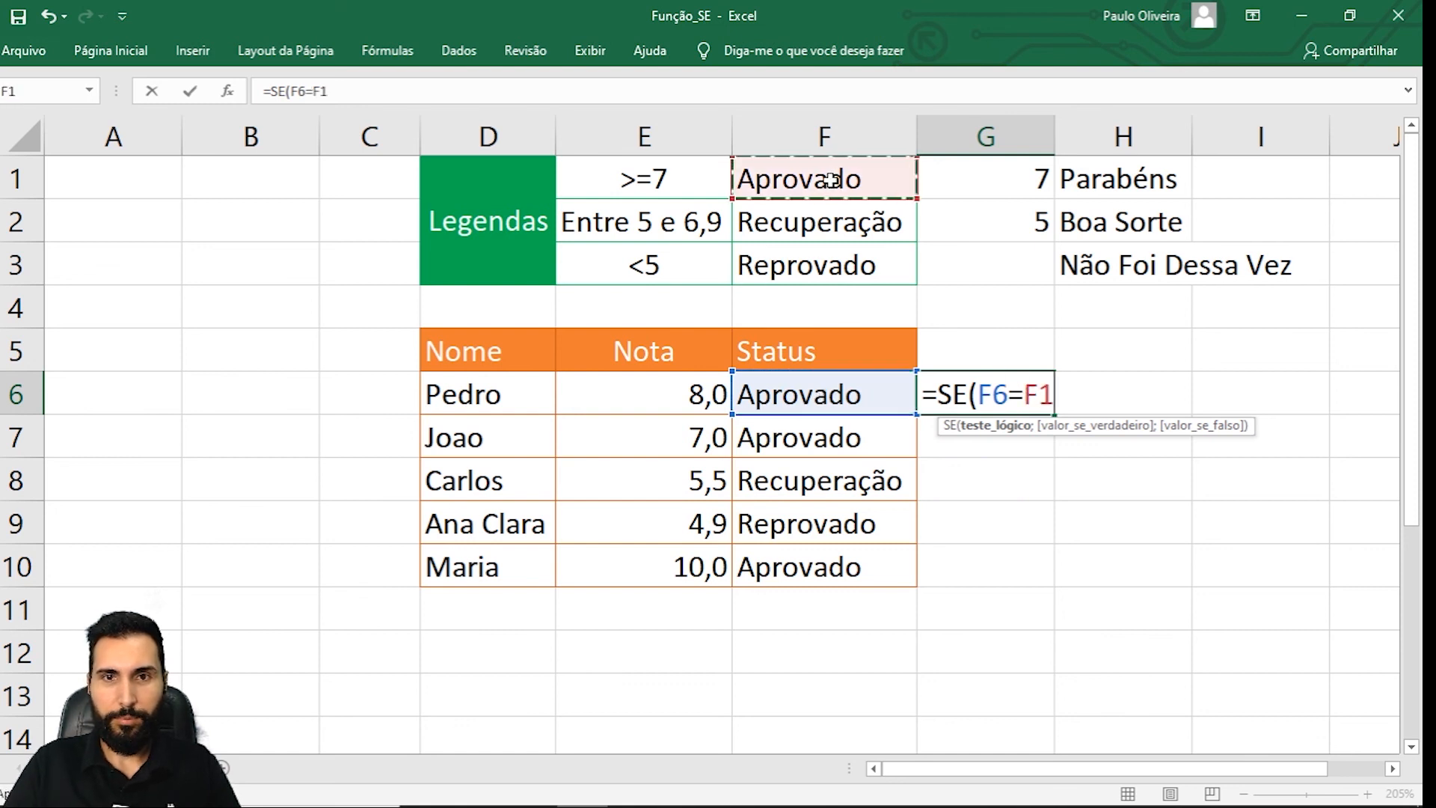
key(F4)
text(;)
click(1155, 188)
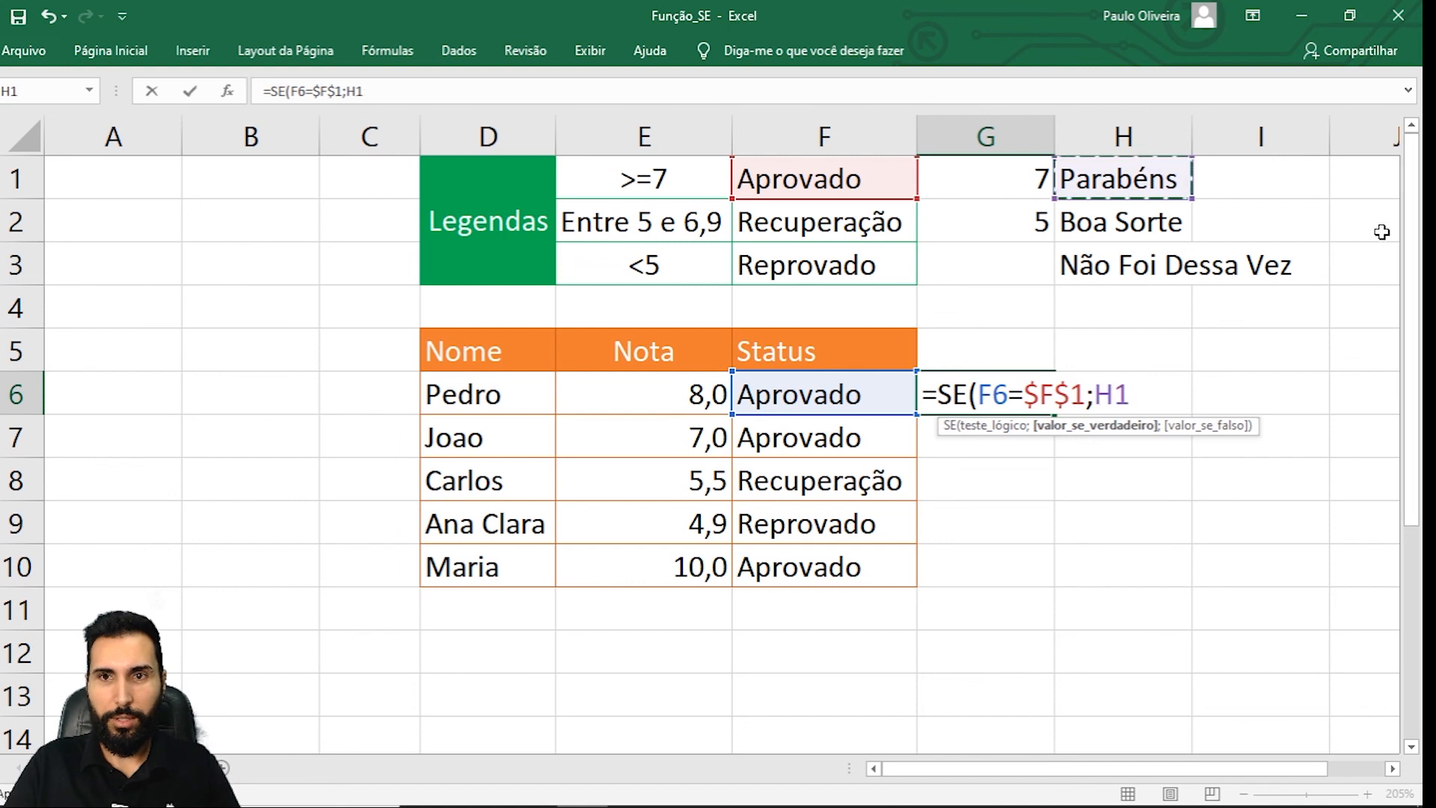
key(F4)
text(;)
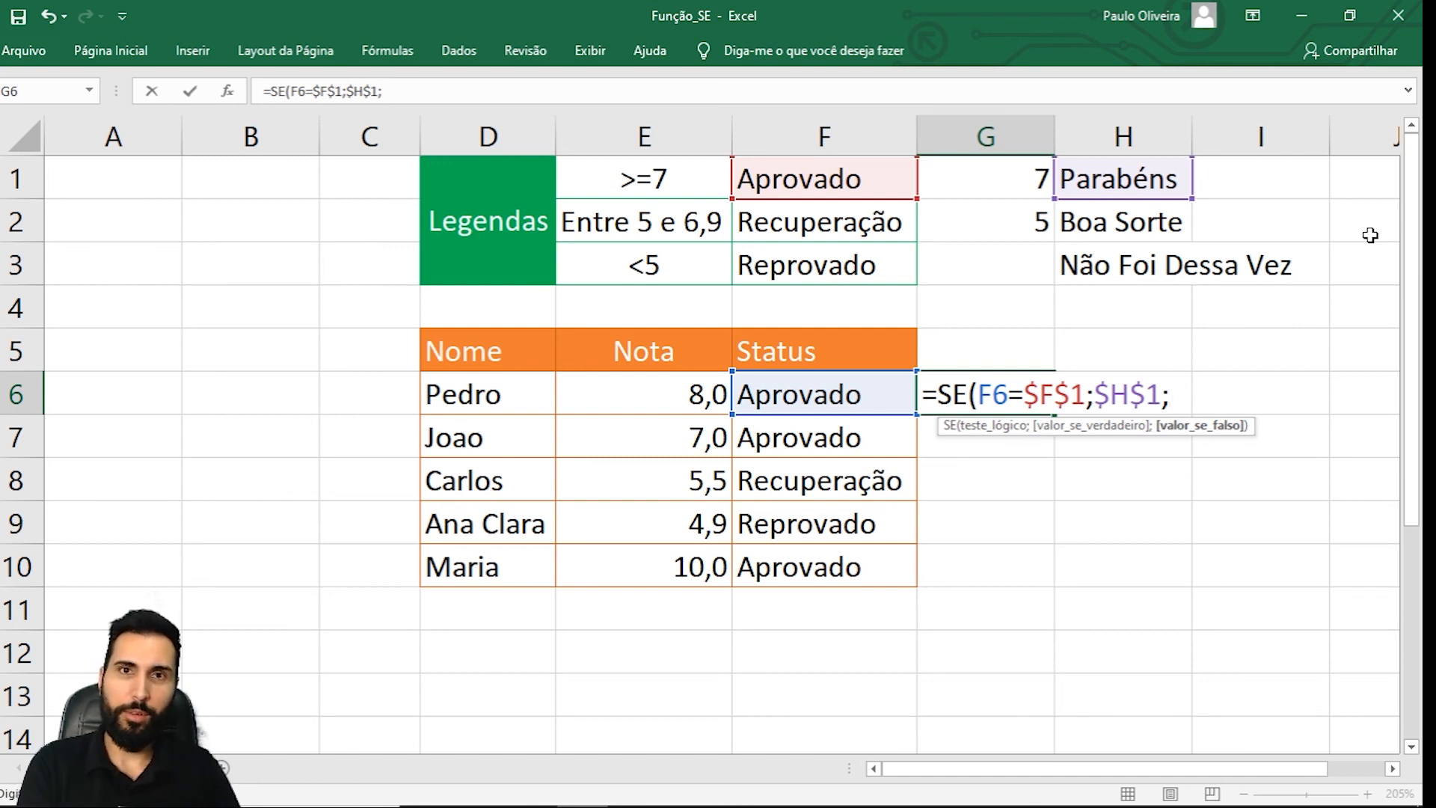
Nest a second SE as the false value in the G6 formula, testing F6=$F$2 and returning $H$2 when true.
text(s)
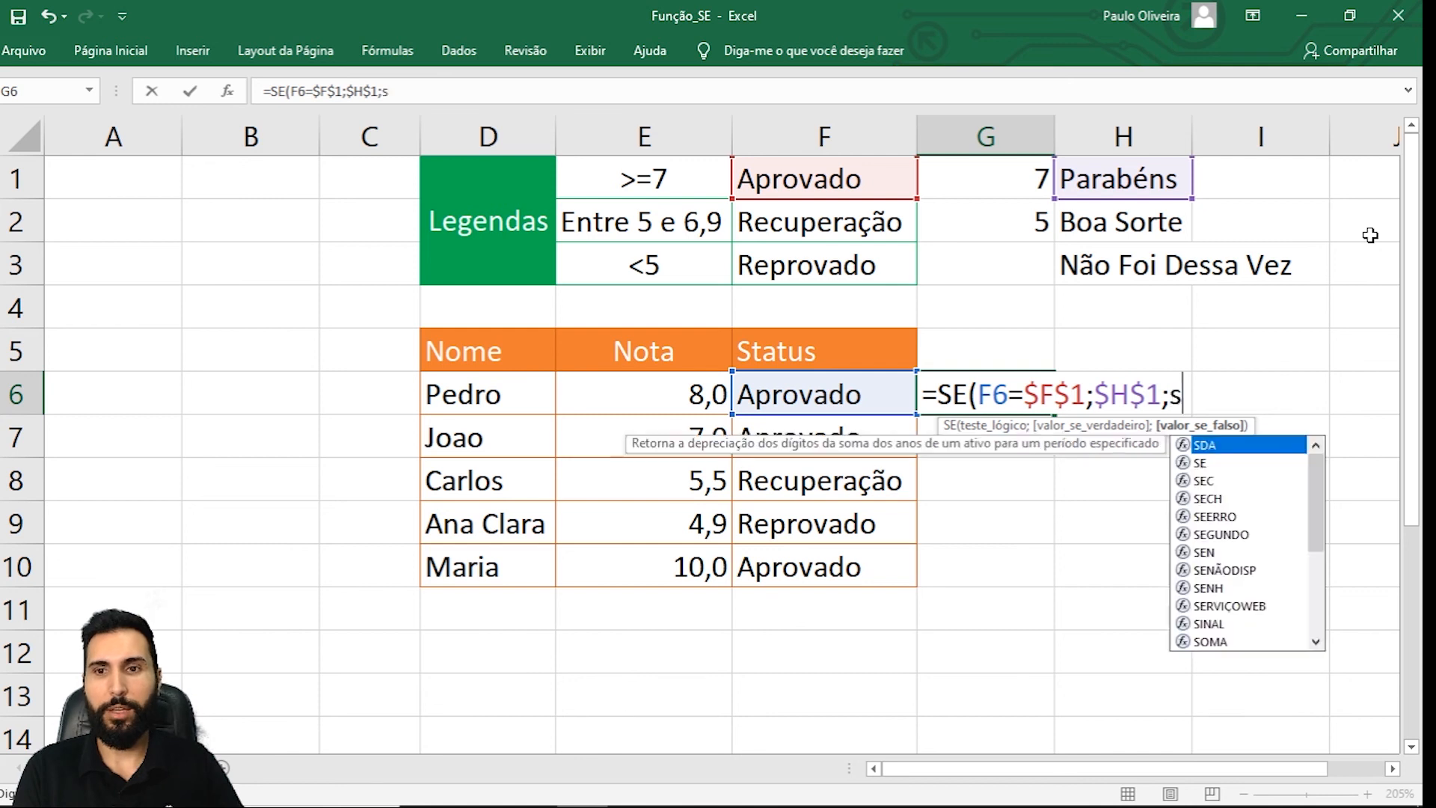
key(Tab)
click(795, 402)
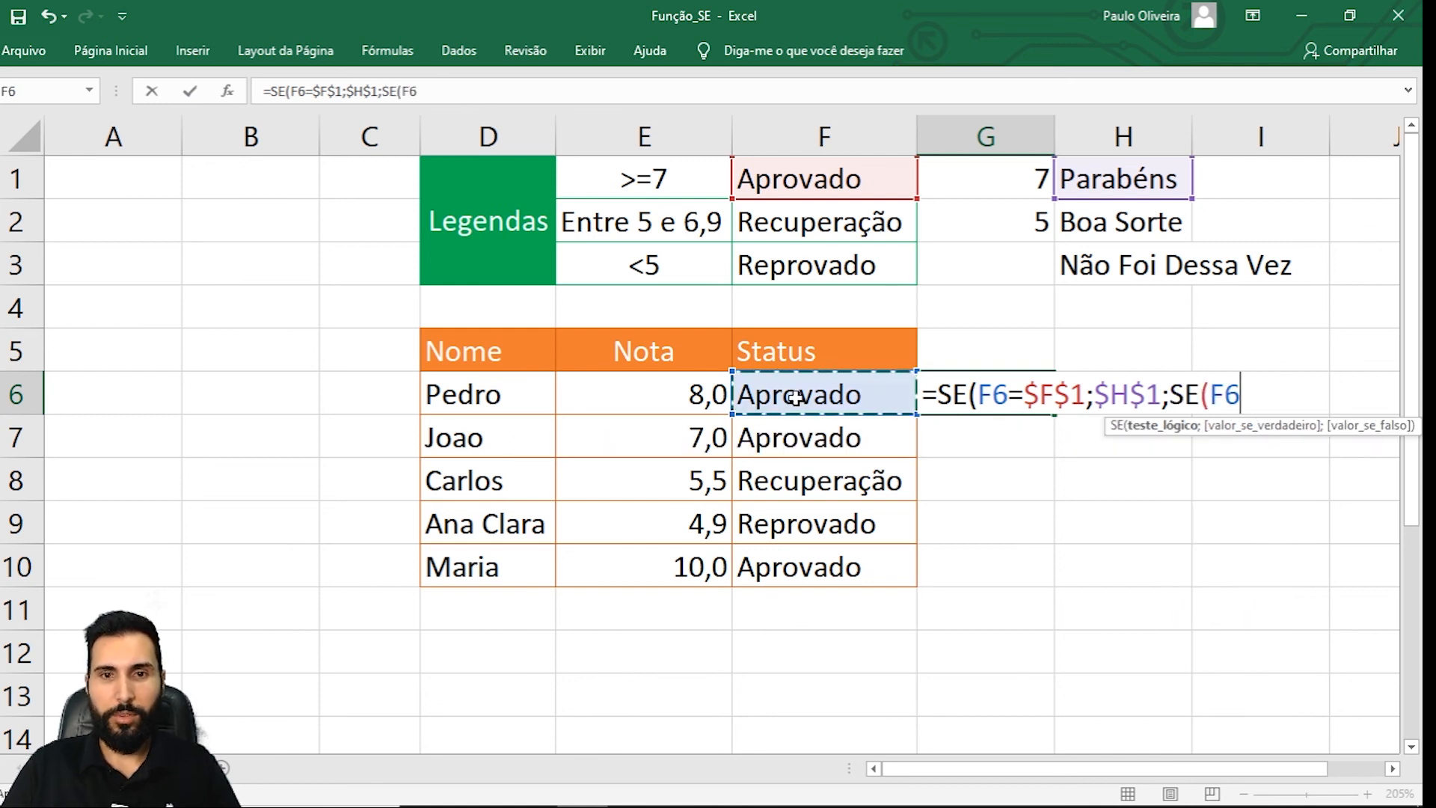
text(=)
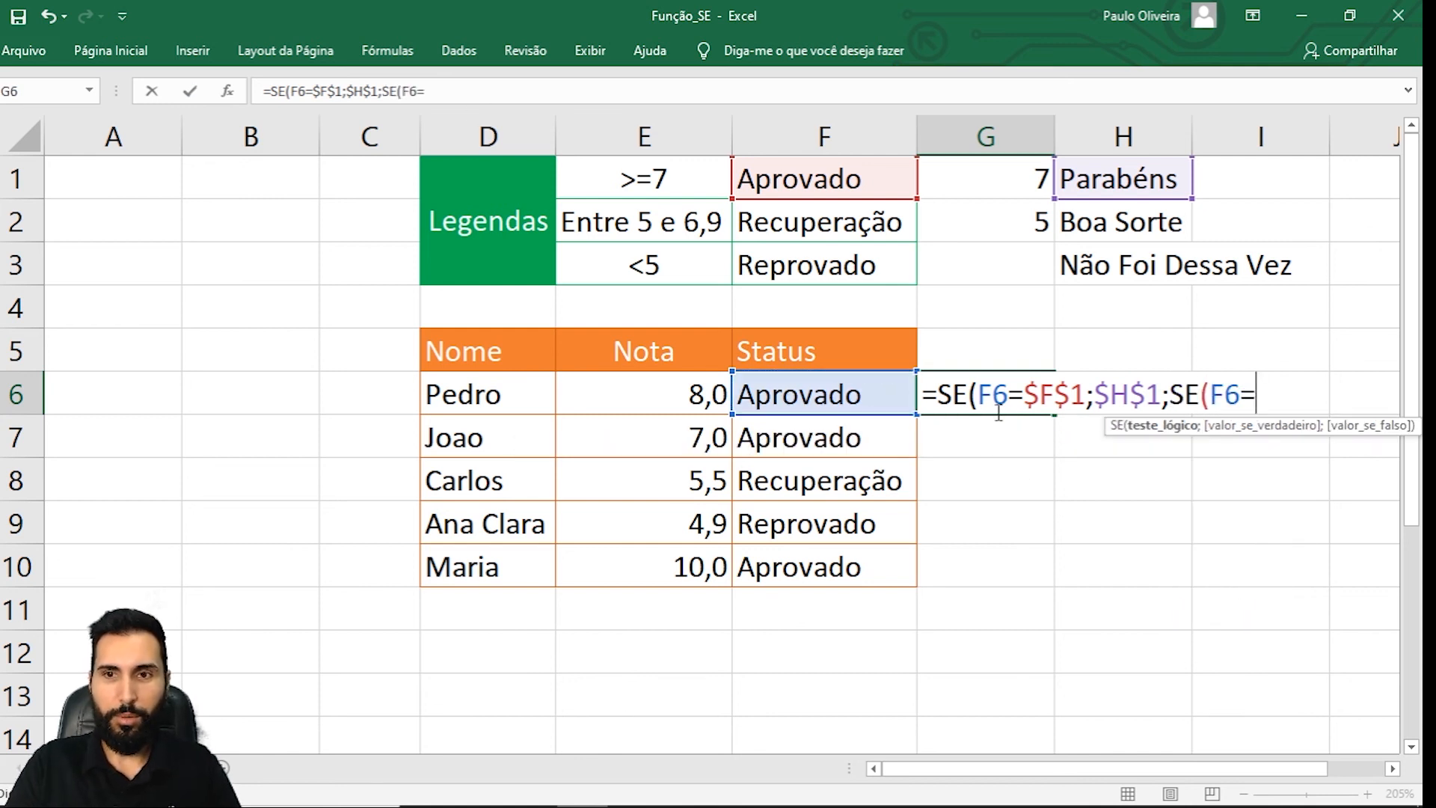
click(822, 216)
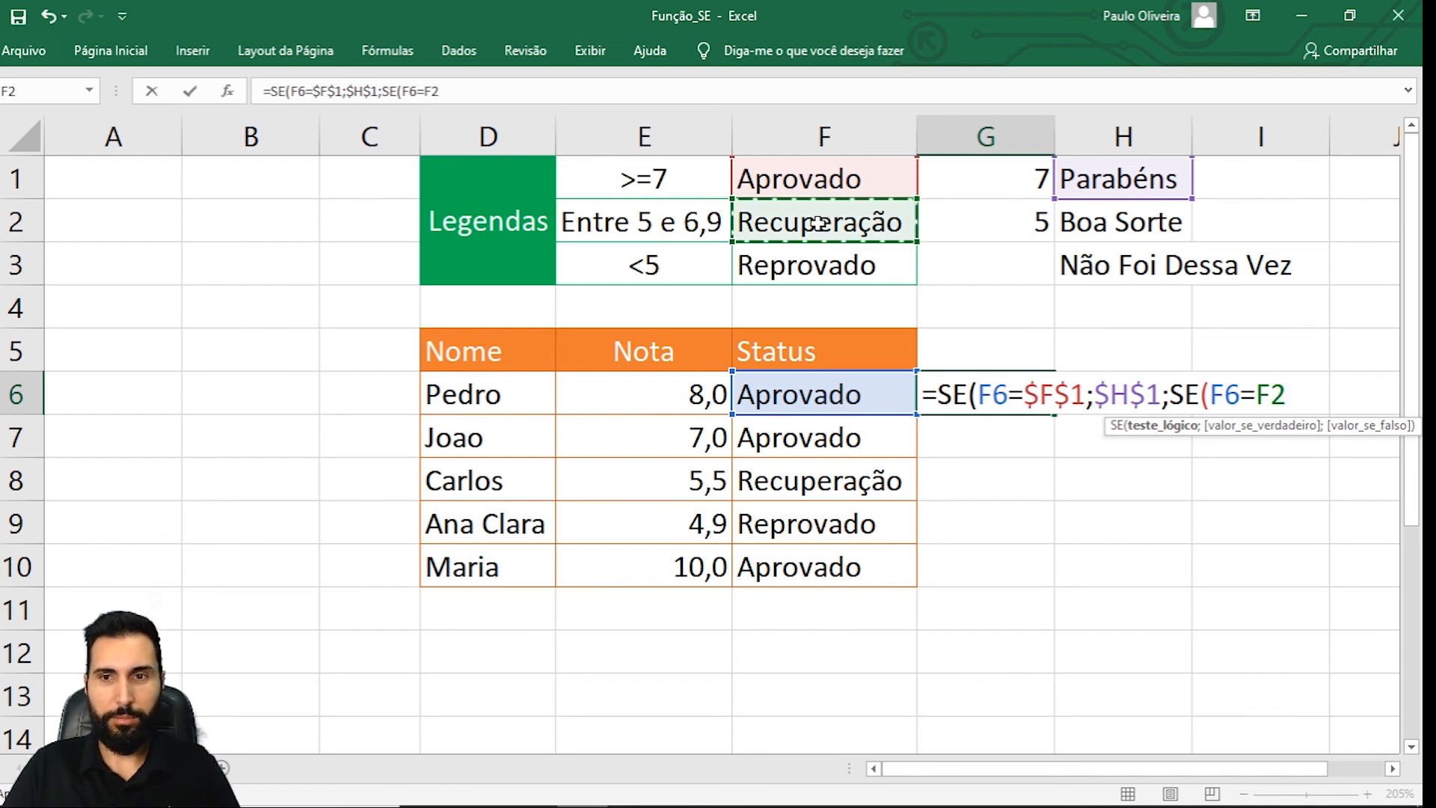
key(F4)
text(;)
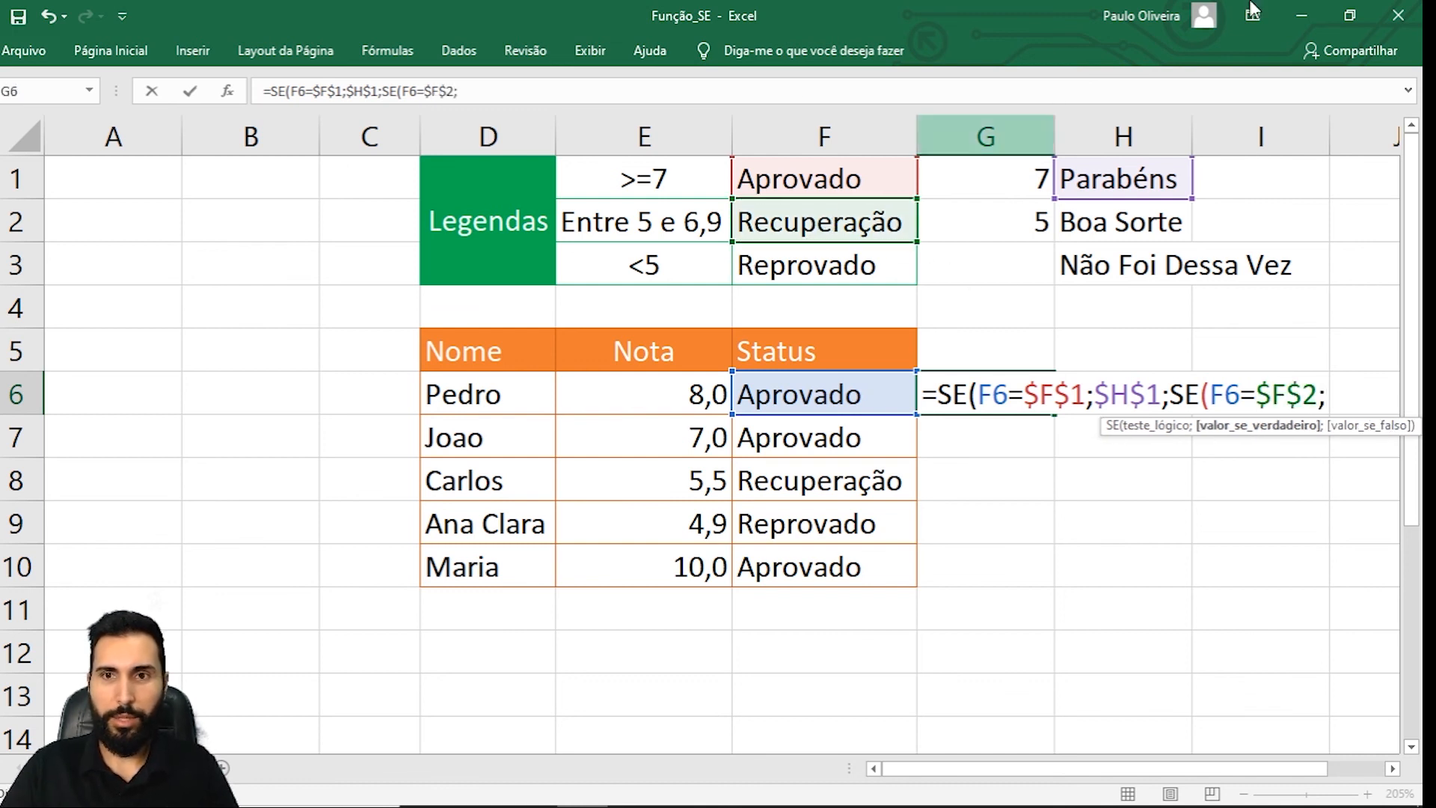
click(1156, 224)
key(F4)
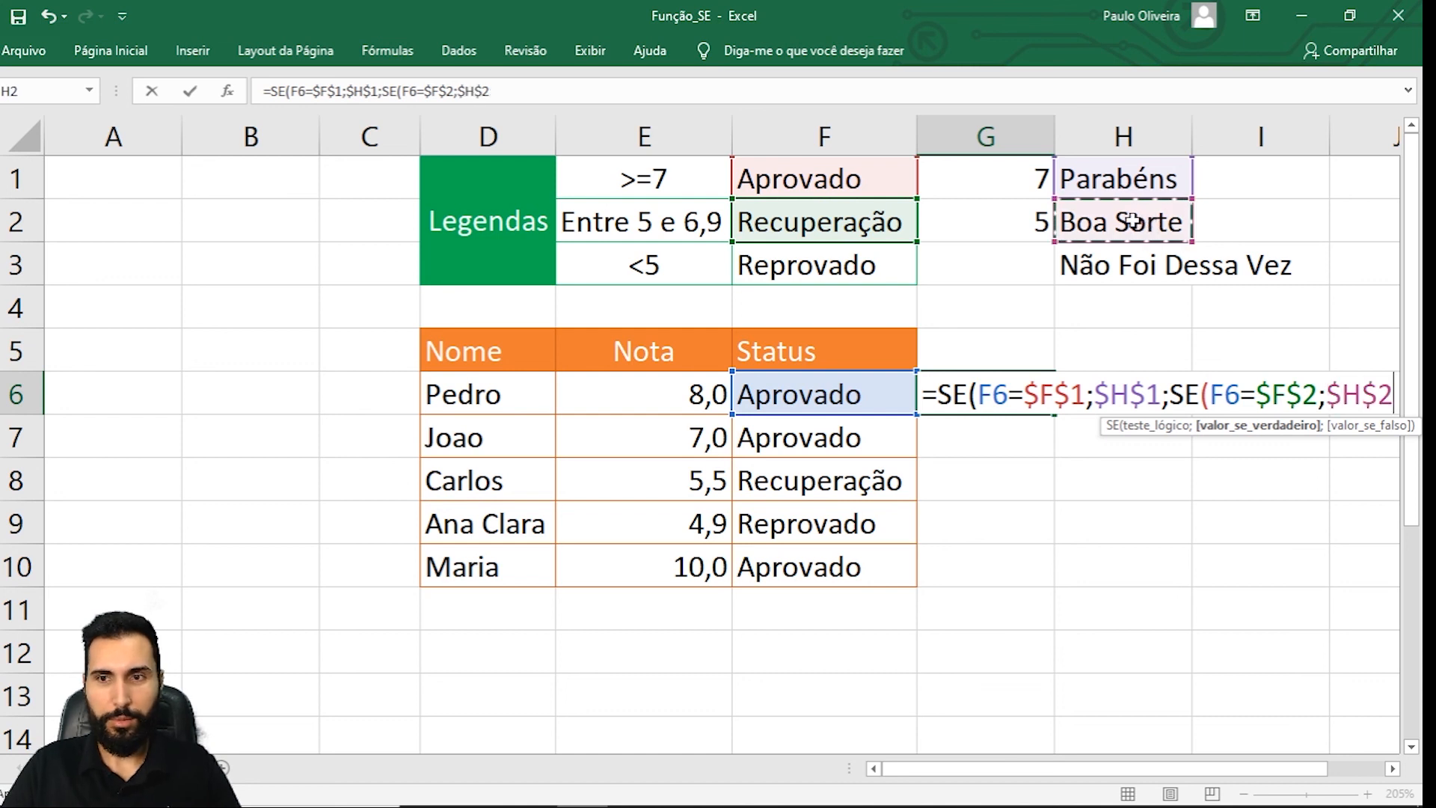
text(;)
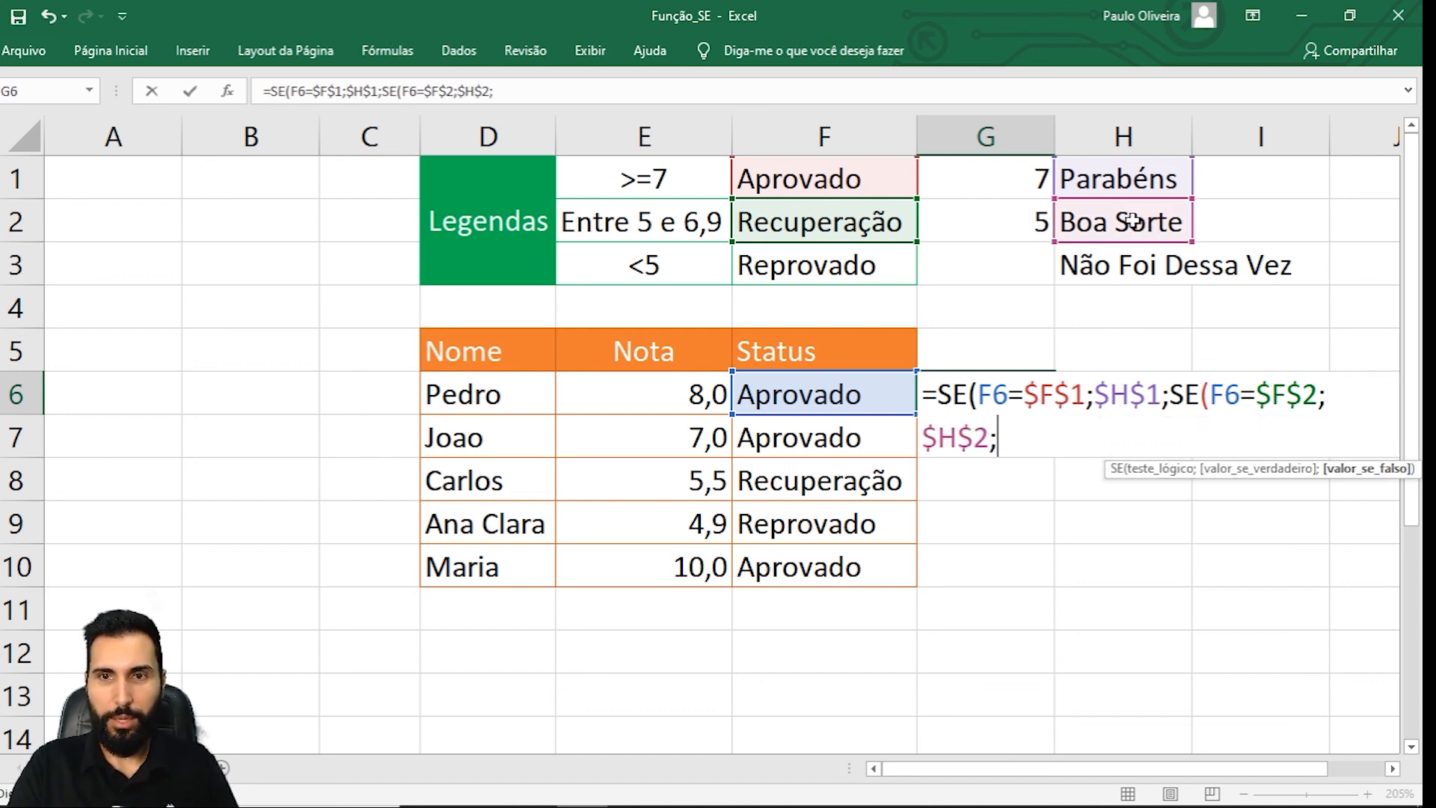
Complete the G6 formula with $H$3 as the final false value and copy it down to G10.
click(1115, 270)
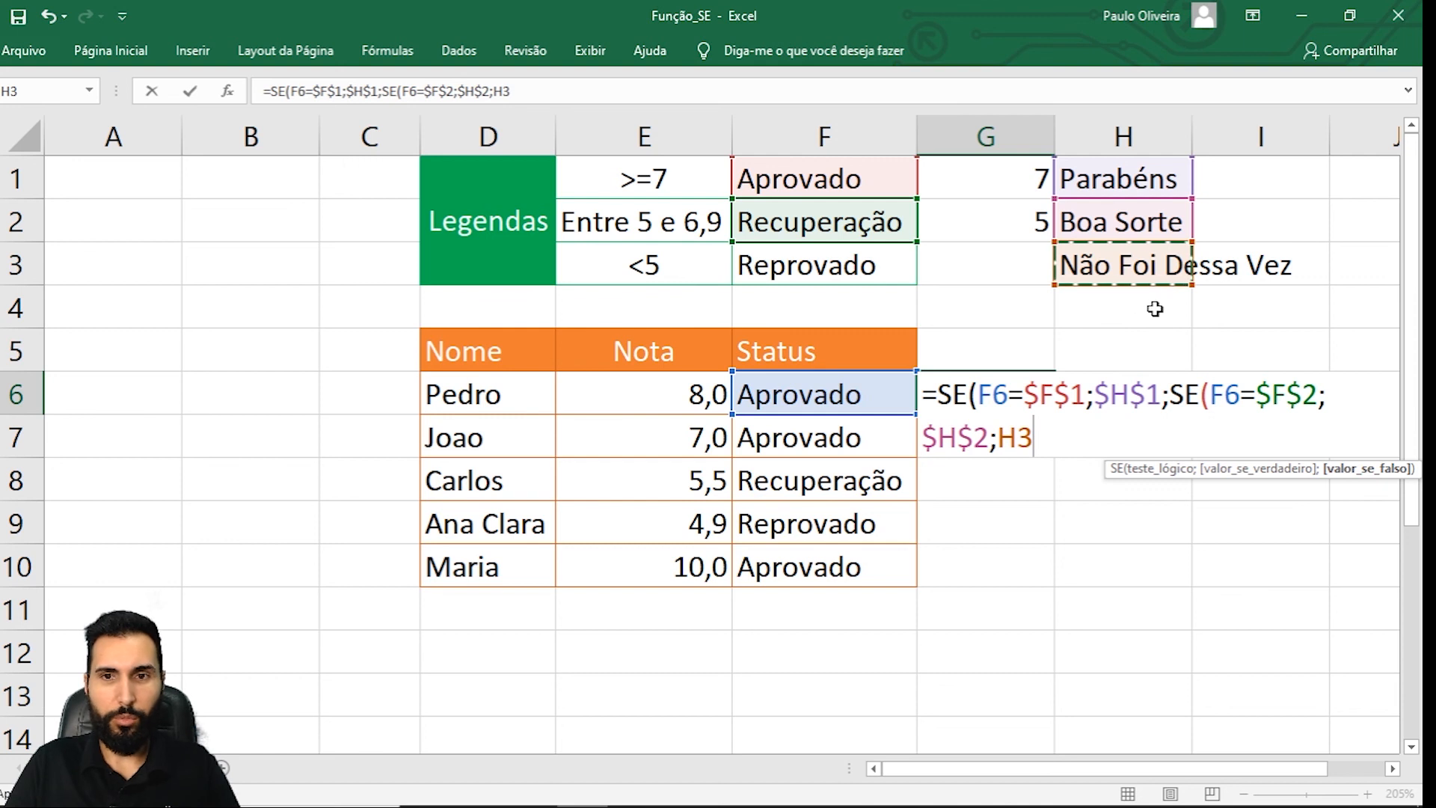
key(F4)
text()))
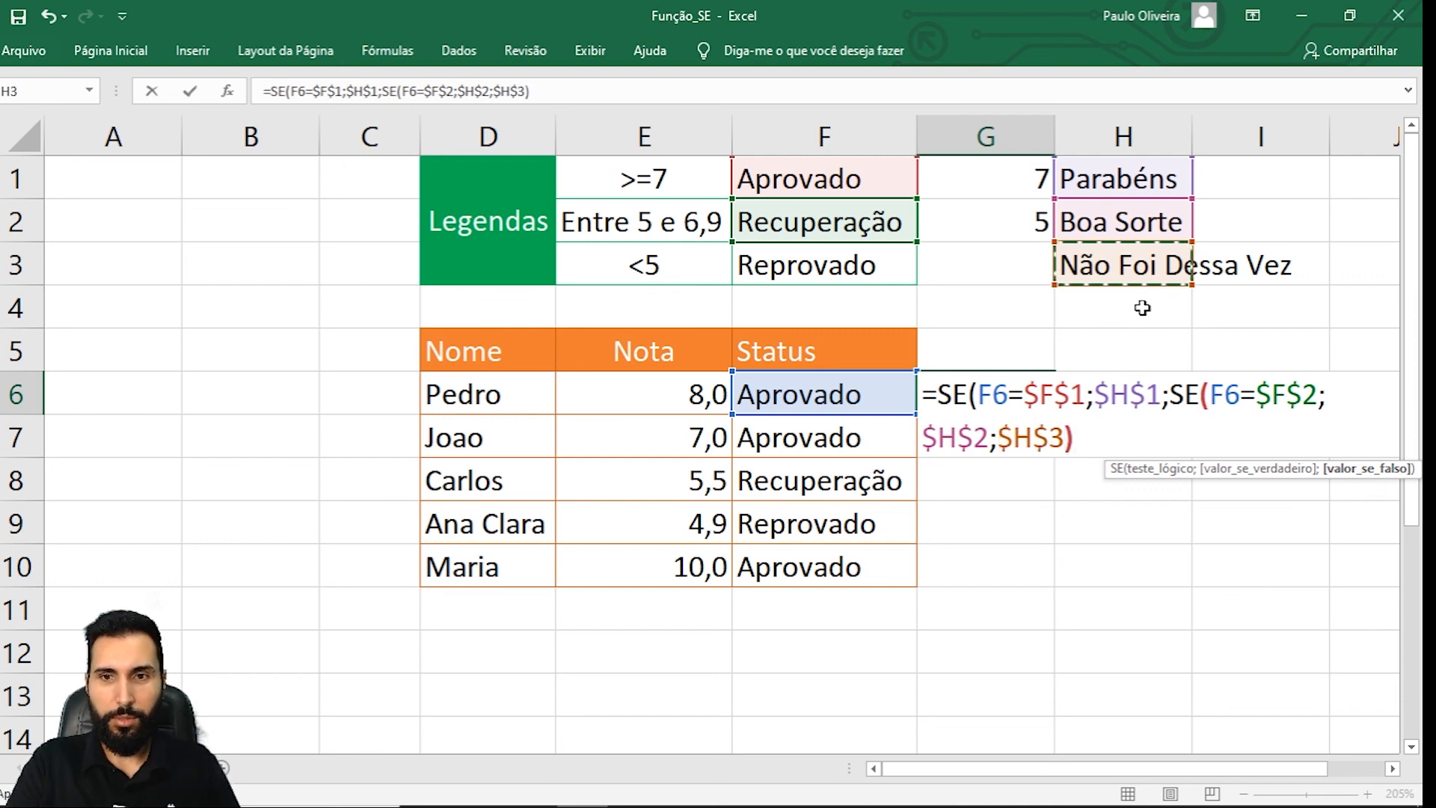
key(Return)
click(1017, 381)
drag(1054, 415, 1036, 593)
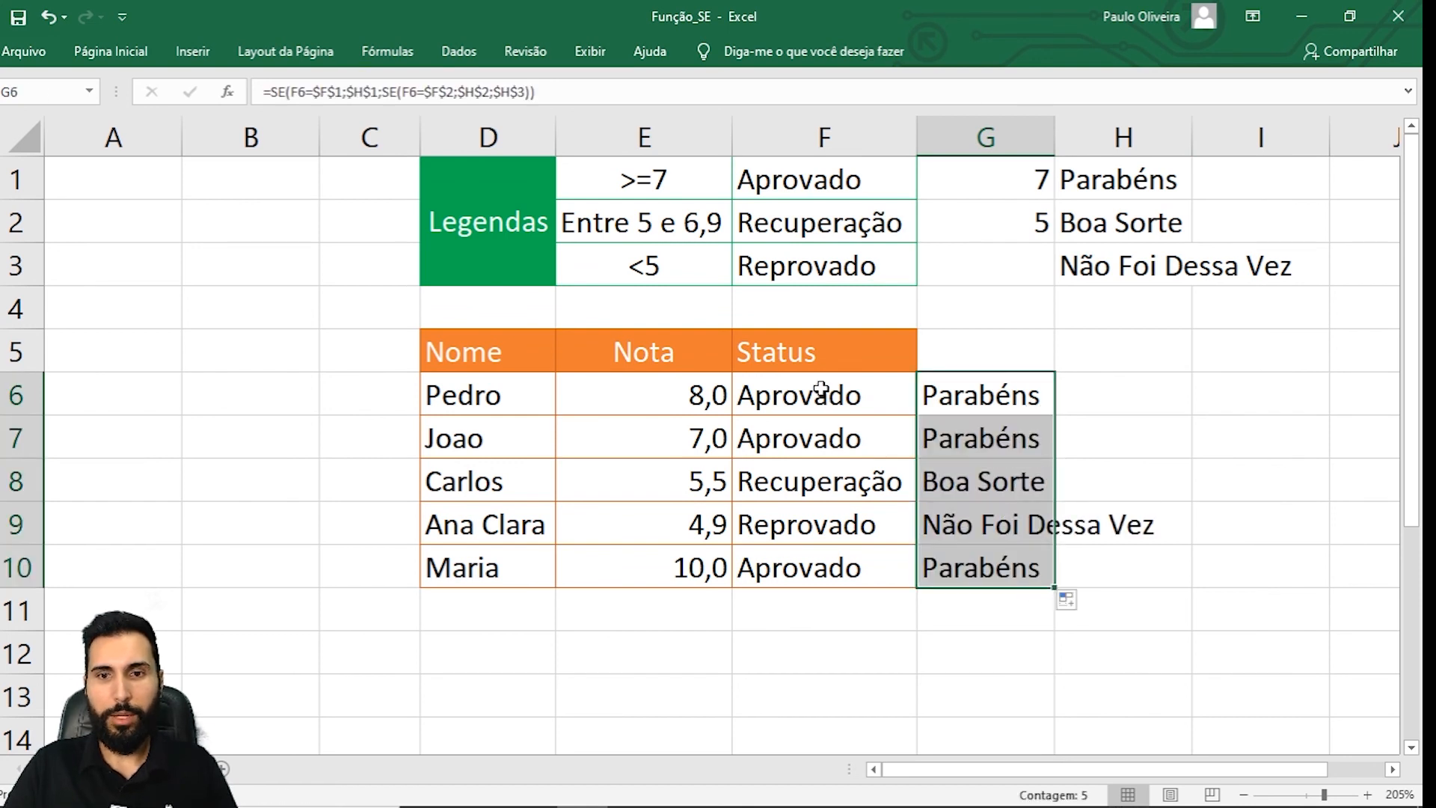
Compare the statuses with their messages in F6:G9, row by row.
drag(820, 388, 962, 424)
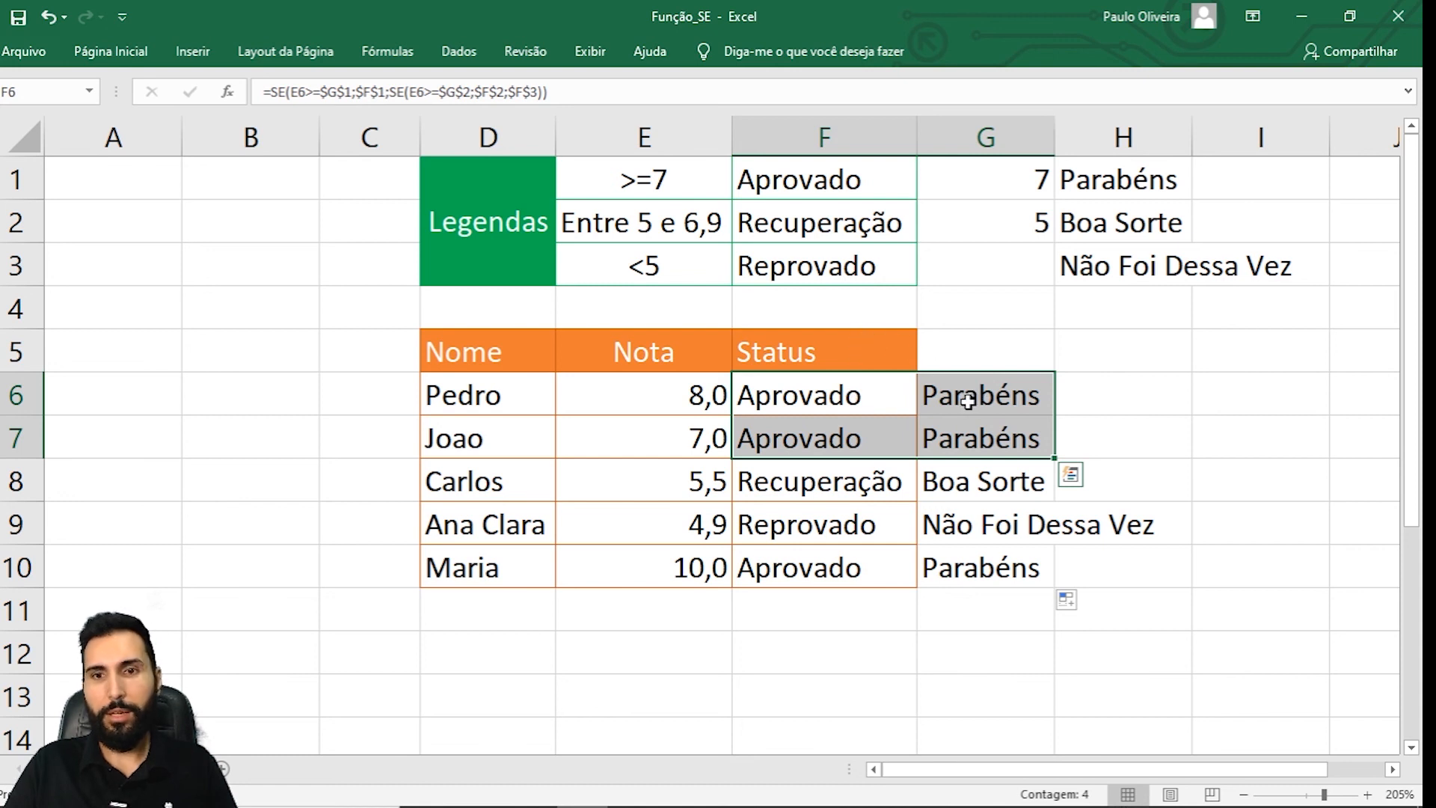
drag(813, 474, 970, 478)
drag(815, 525, 995, 524)
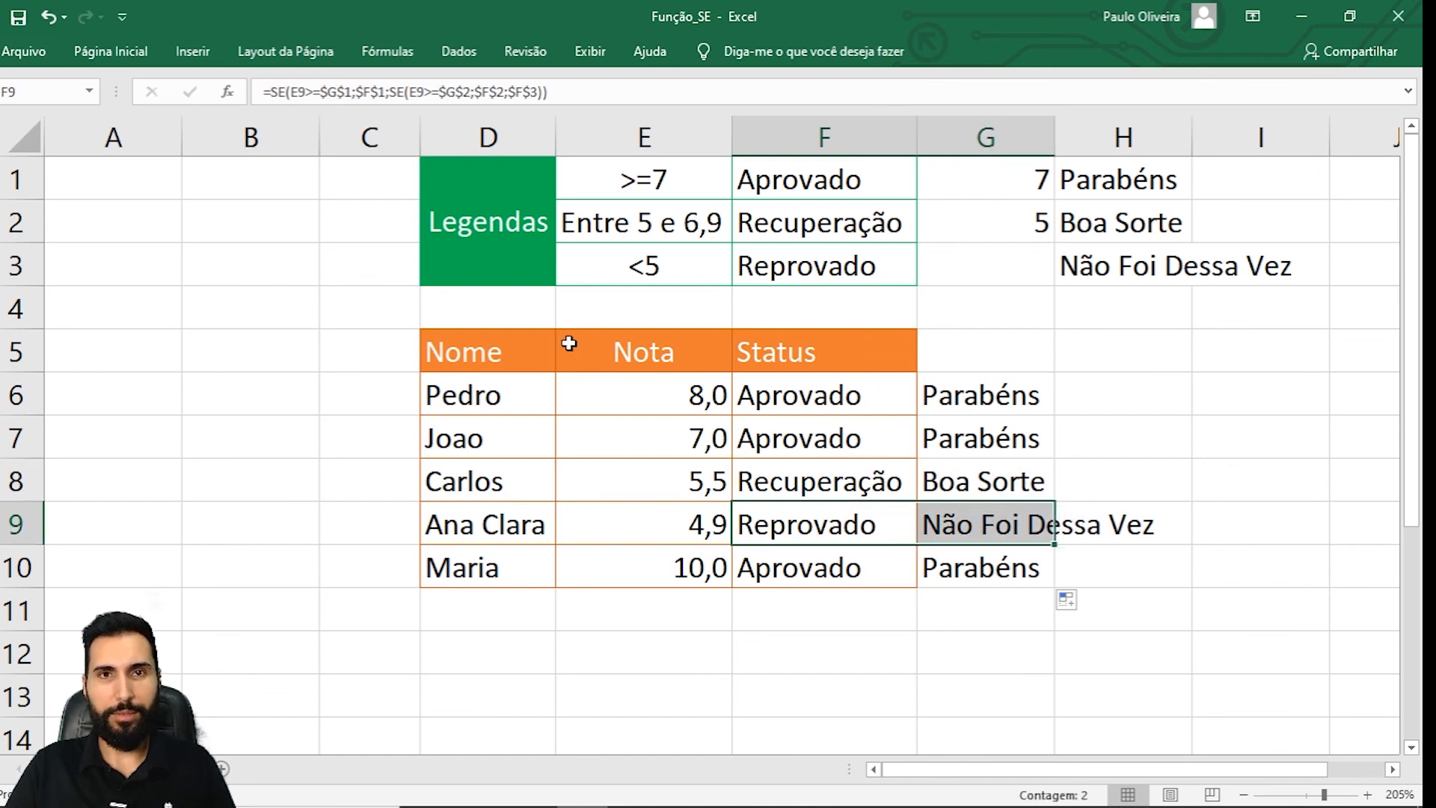
click(516, 350)
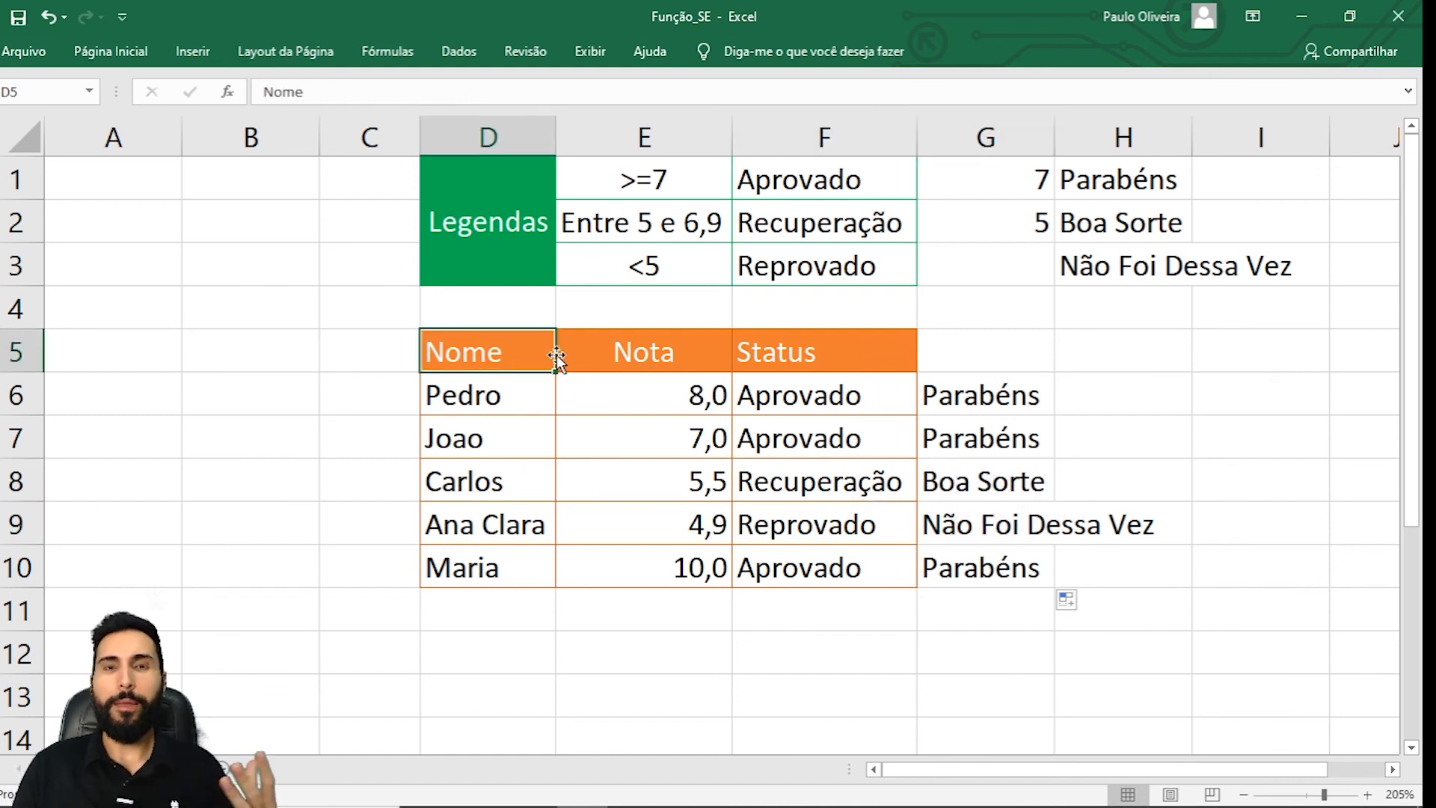